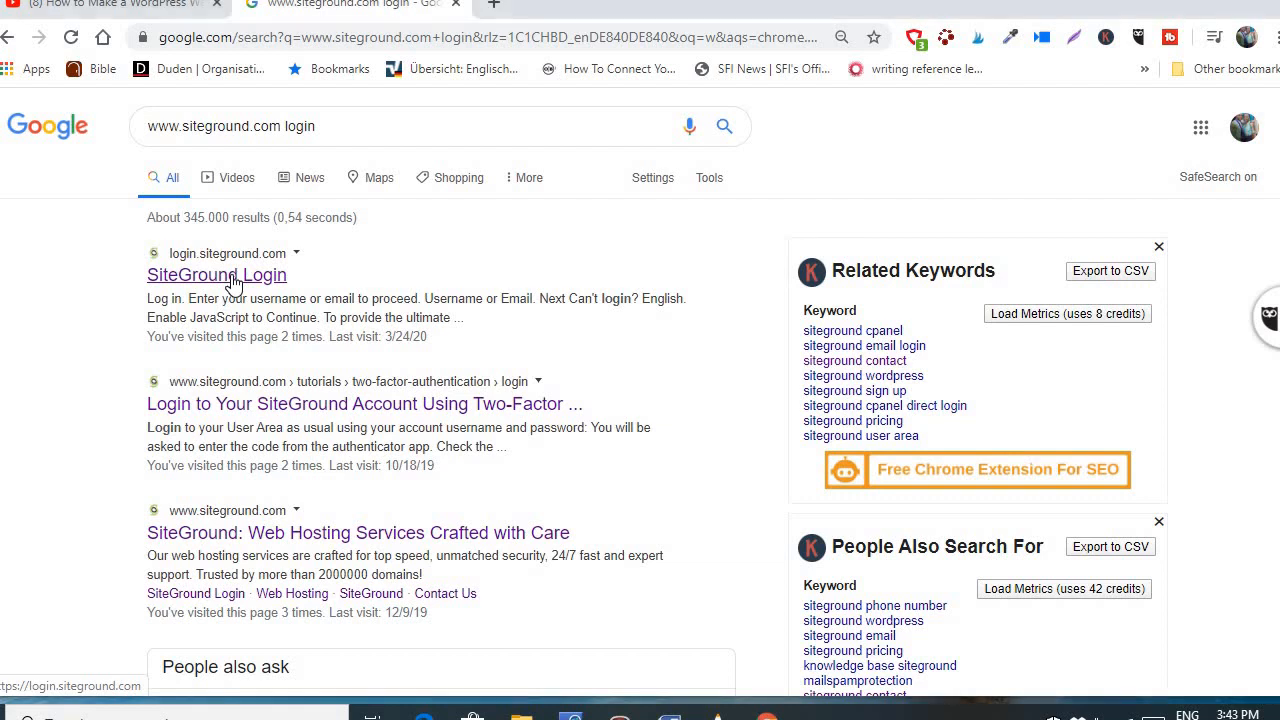
Open the SiteGround login page, choose the second listed account, fill in its saved account password and log in
click(231, 283)
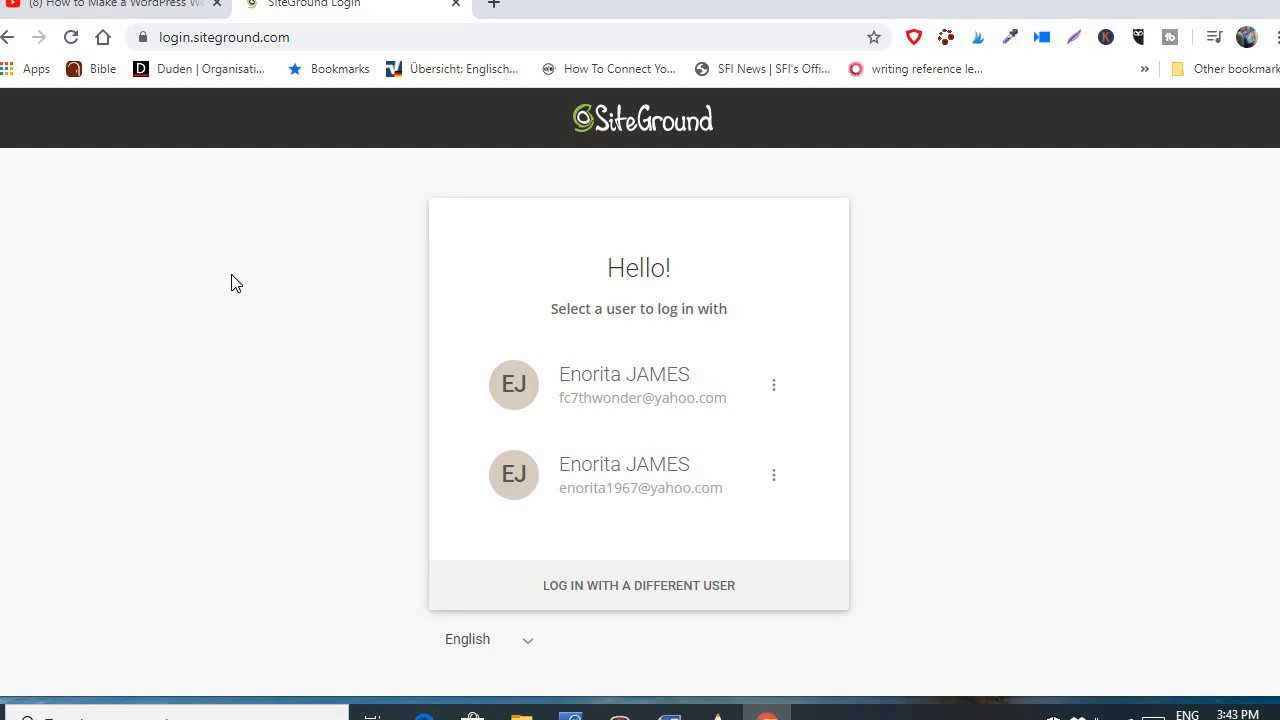
click(627, 481)
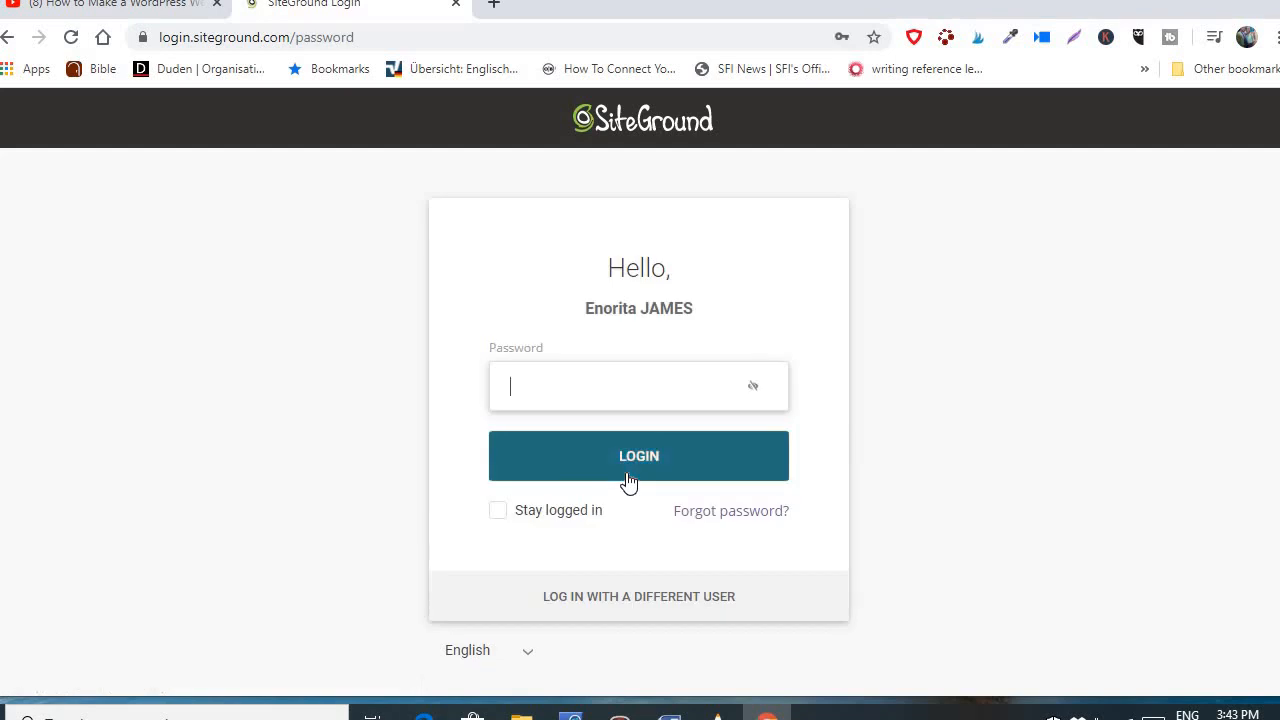
click(600, 395)
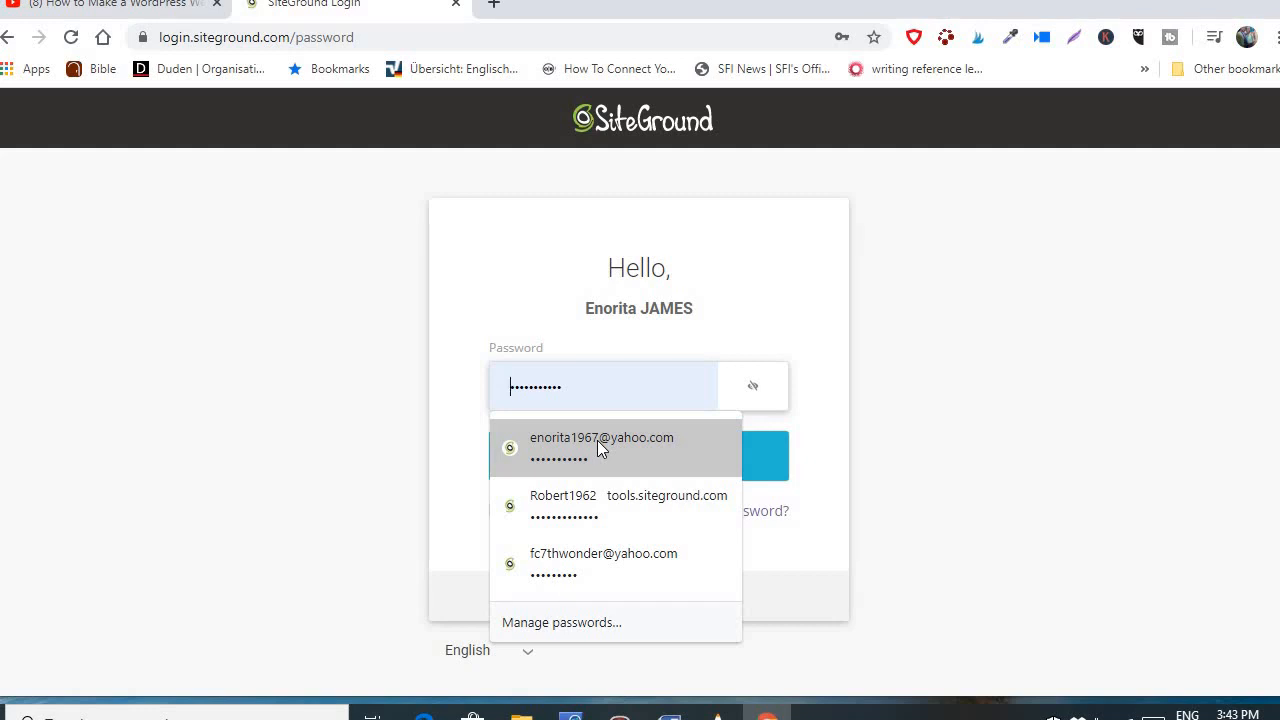
click(598, 442)
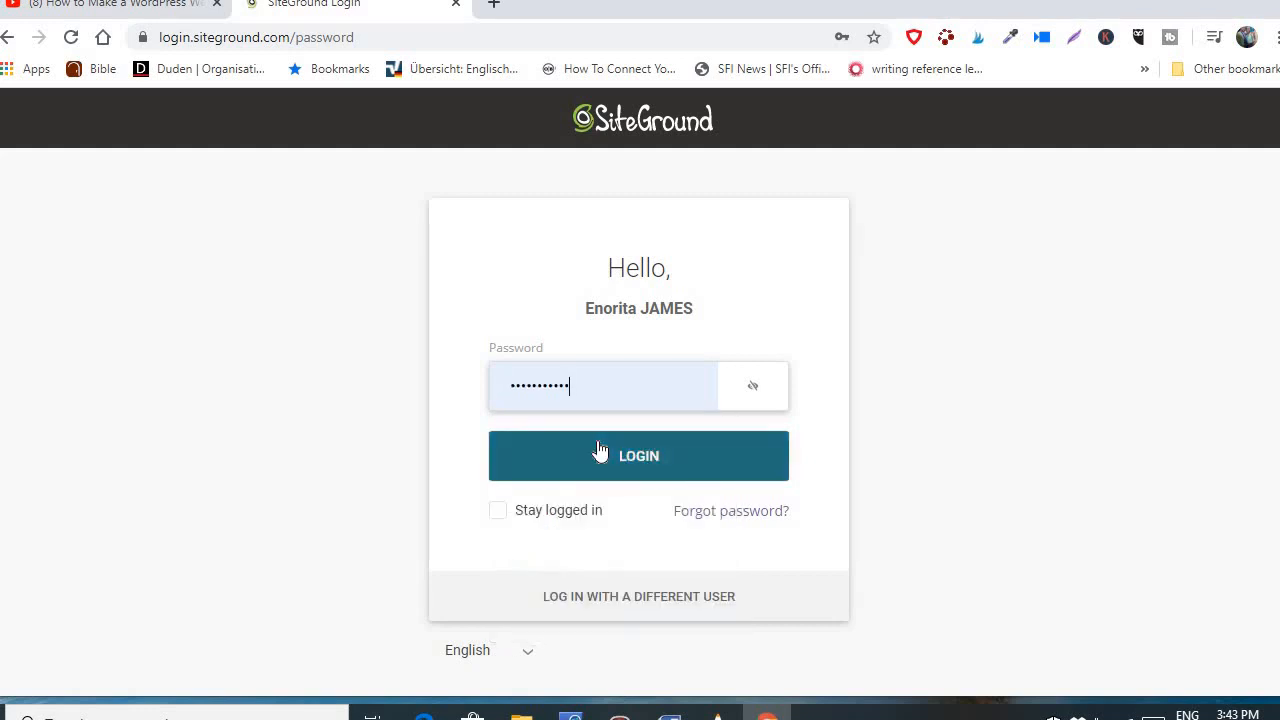
click(622, 458)
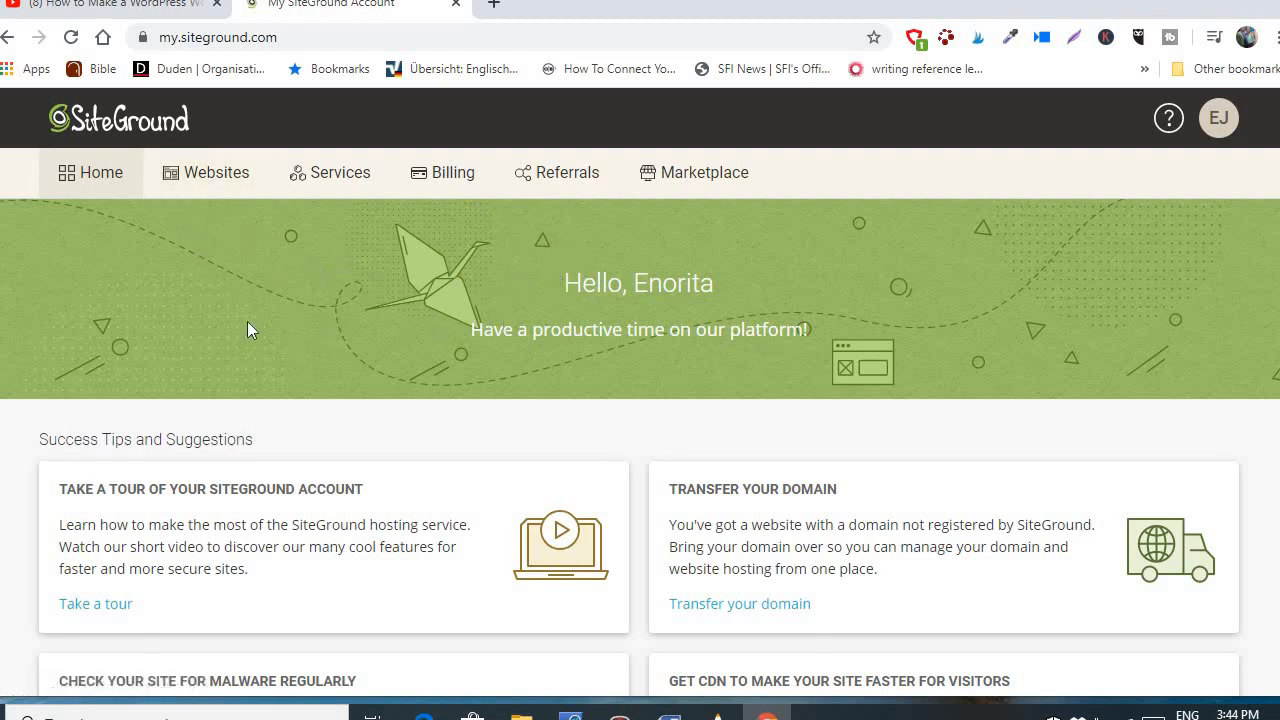
Open the WordPress admin of yourtalentyourwealth.com from the WordPress Kit of the website
click(208, 174)
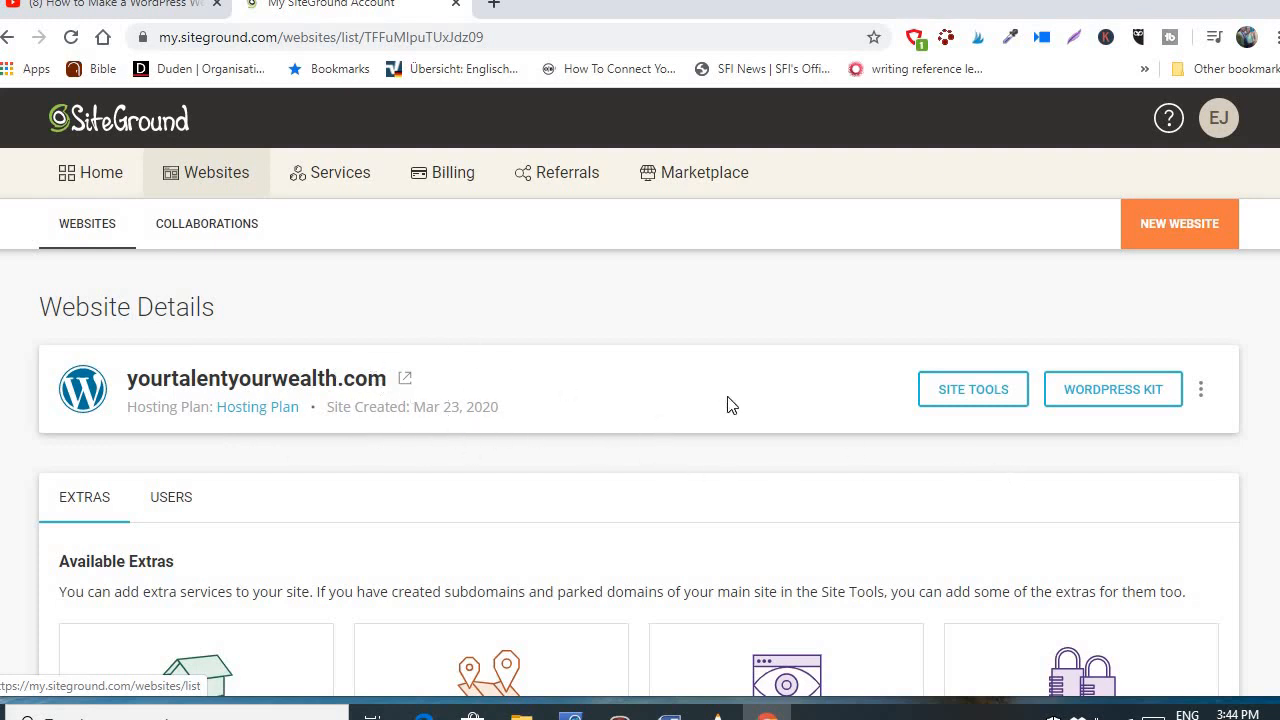
click(1130, 405)
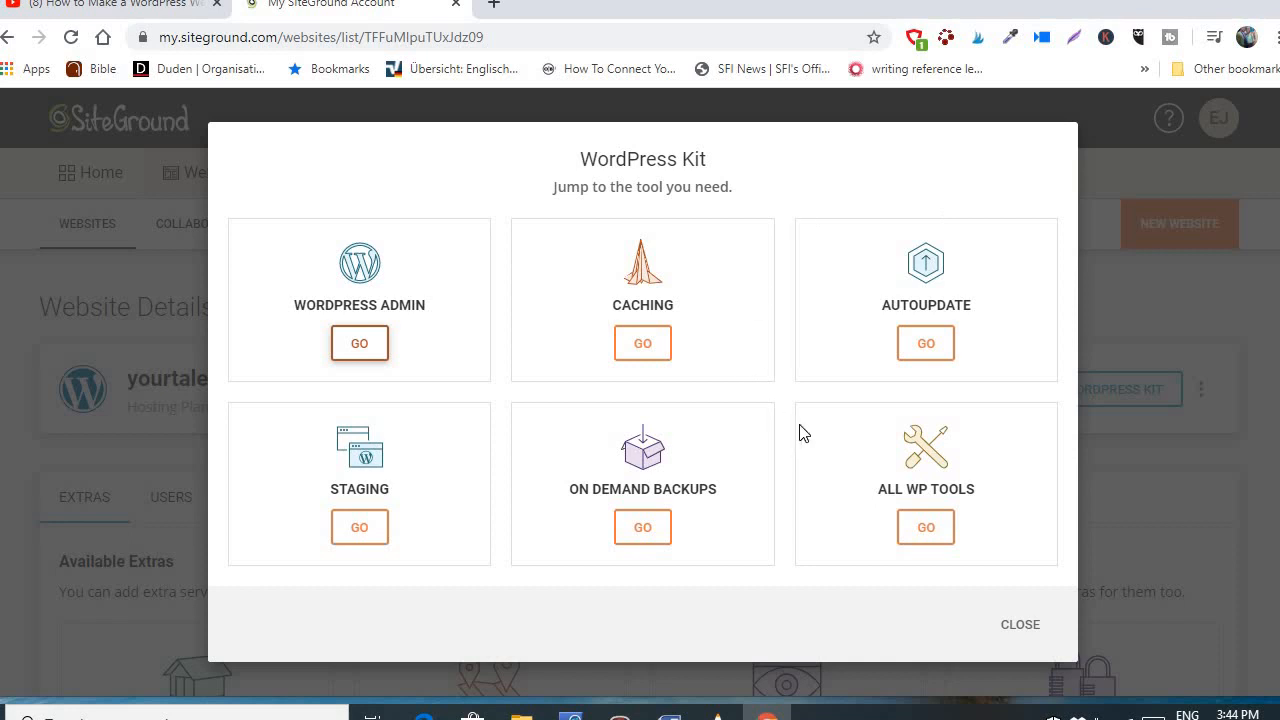
click(360, 343)
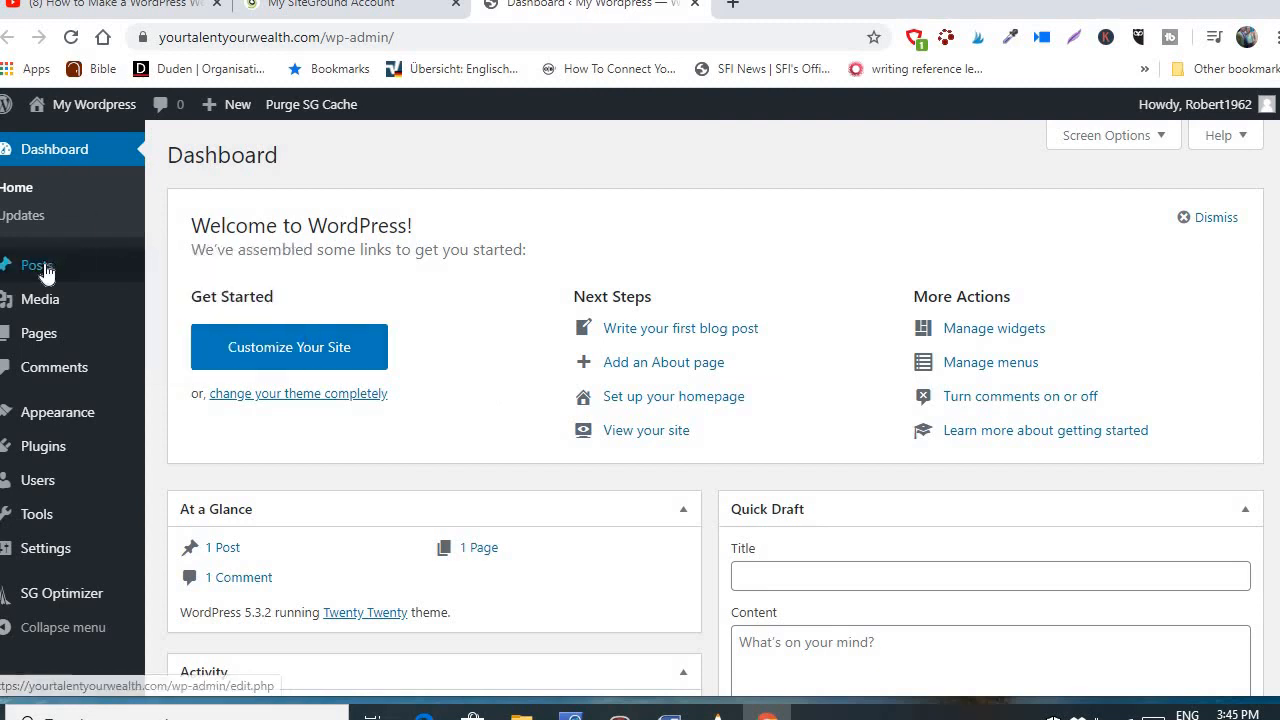
Examine the dashboard's Posts, Media, Pages, Appearance, Plugins, Users, Tools and Settings sections and their sub-entries
mouse_move(40, 270)
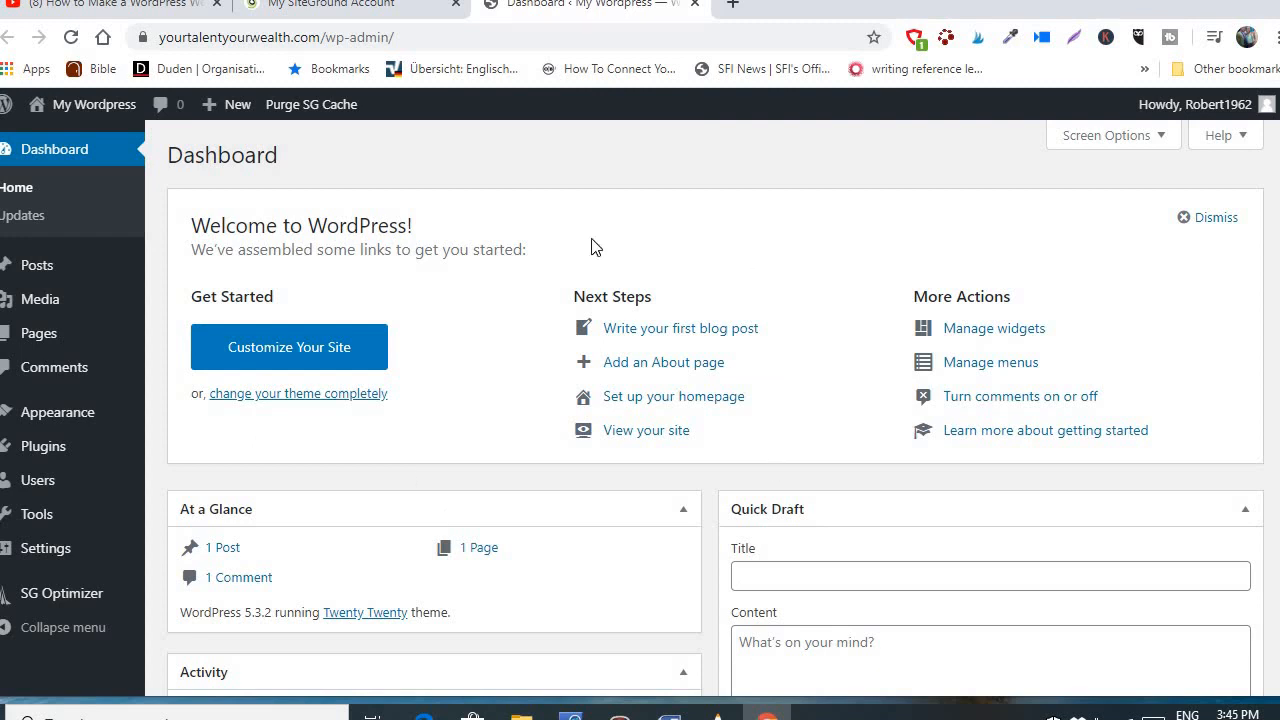
mouse_move(42, 302)
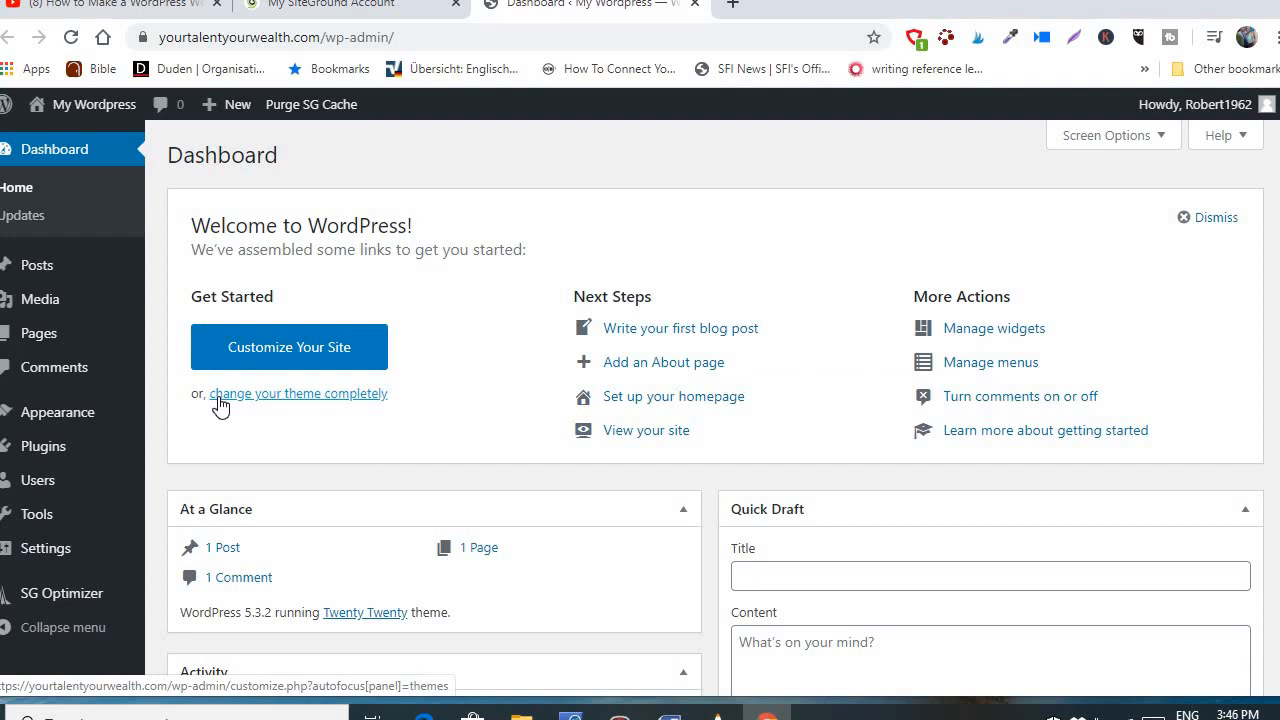
mouse_move(60, 300)
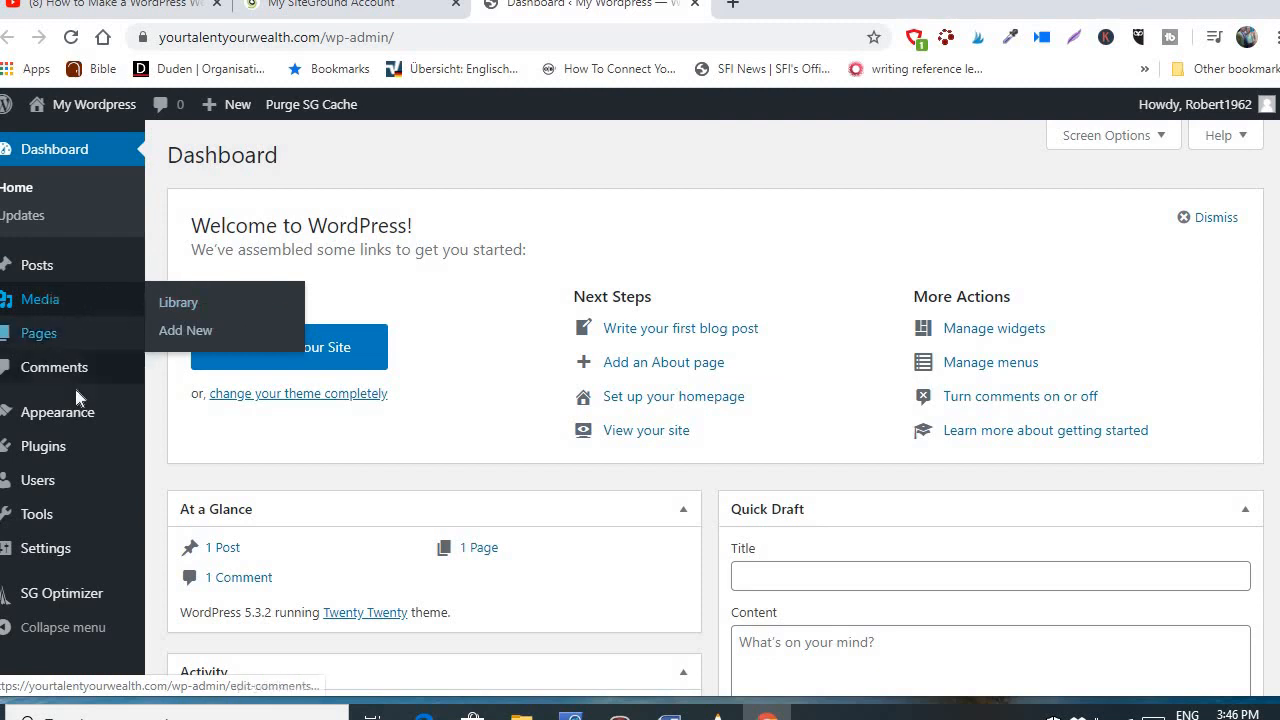
mouse_move(43, 345)
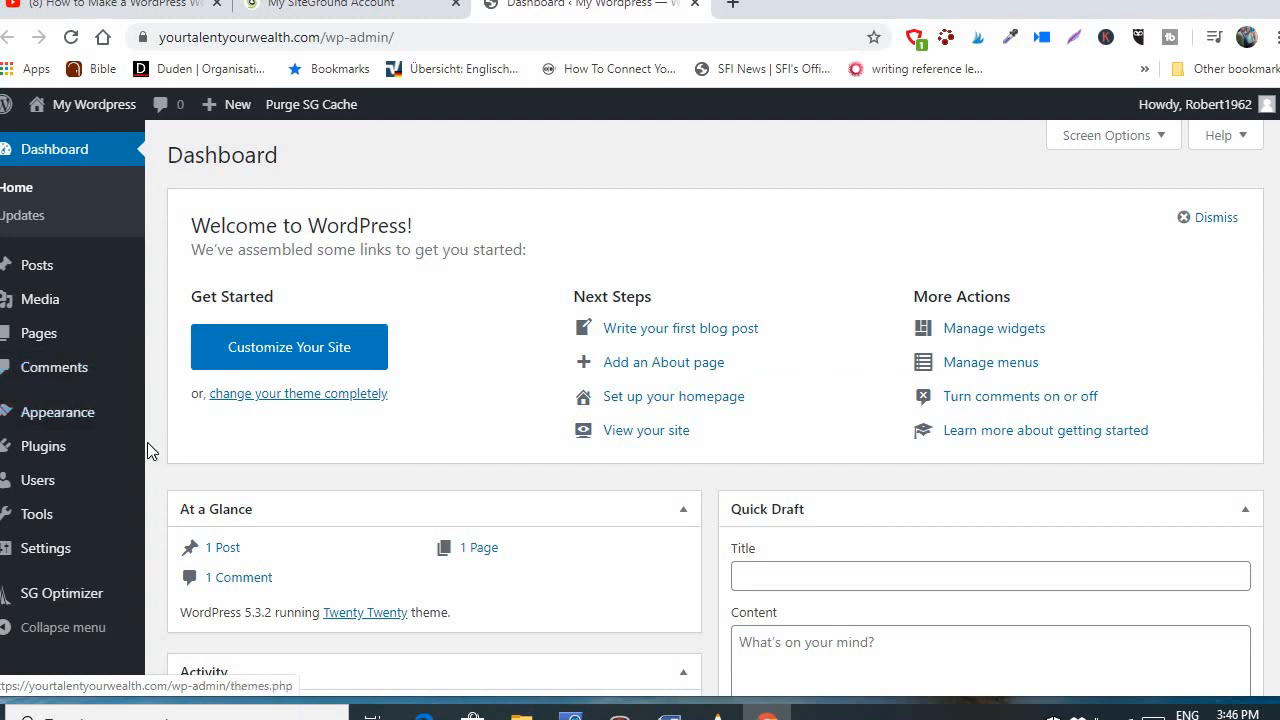
mouse_move(65, 422)
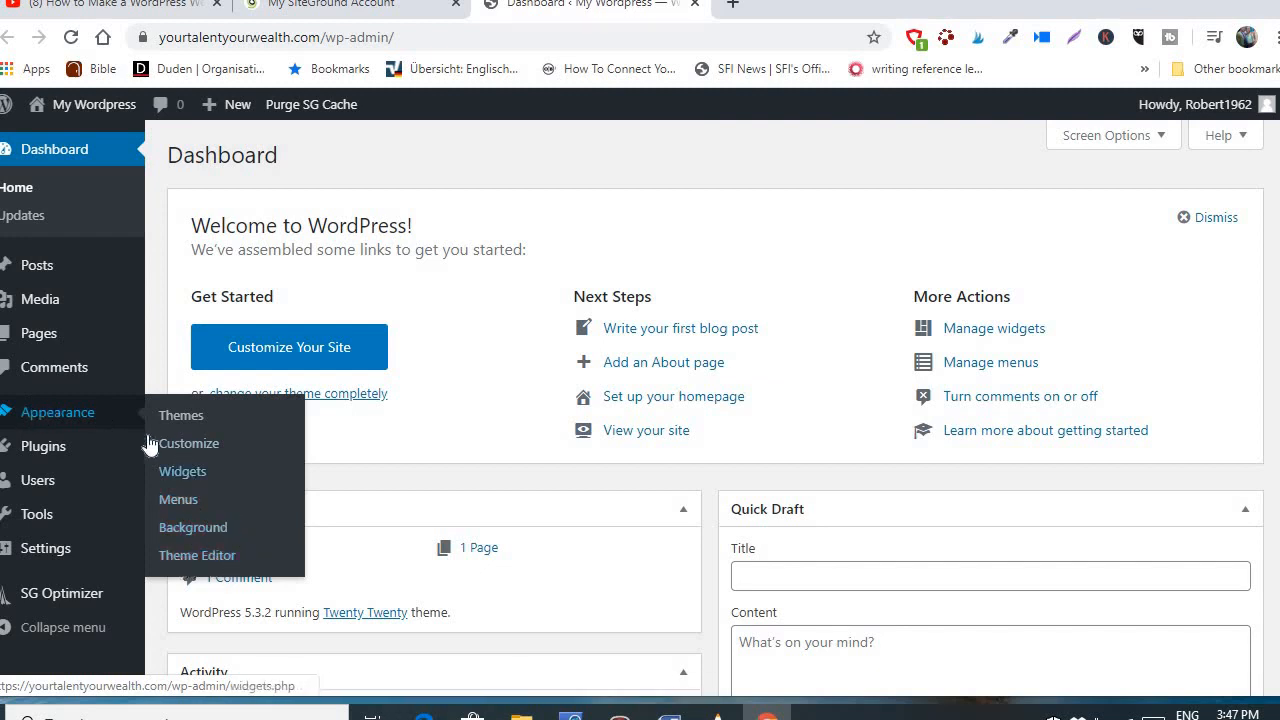
mouse_move(37, 477)
mouse_move(40, 450)
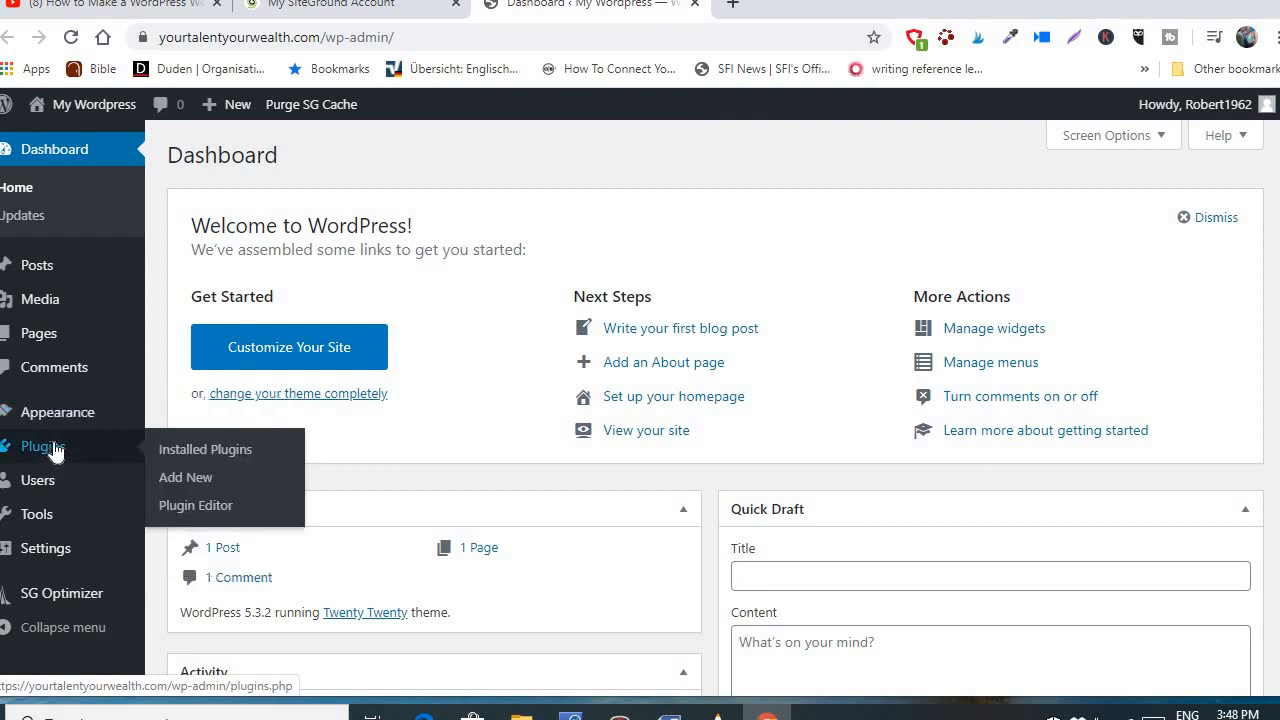
mouse_move(25, 416)
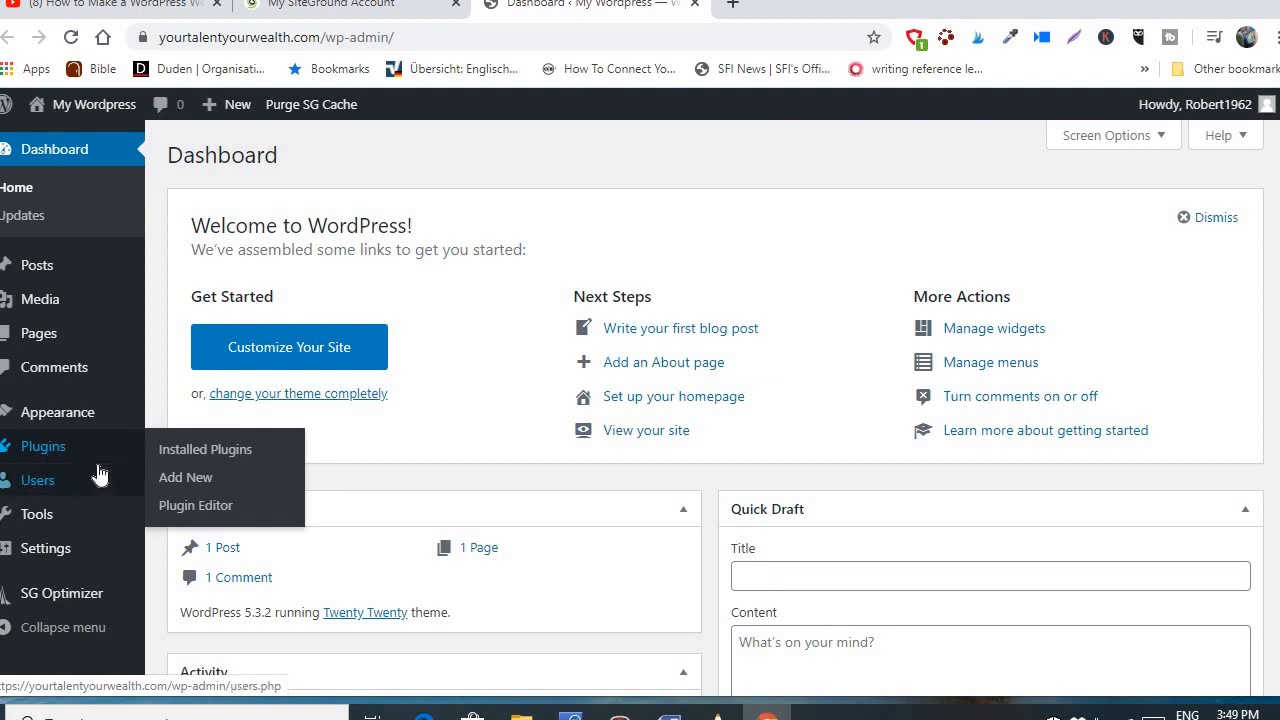
mouse_move(101, 477)
mouse_move(55, 450)
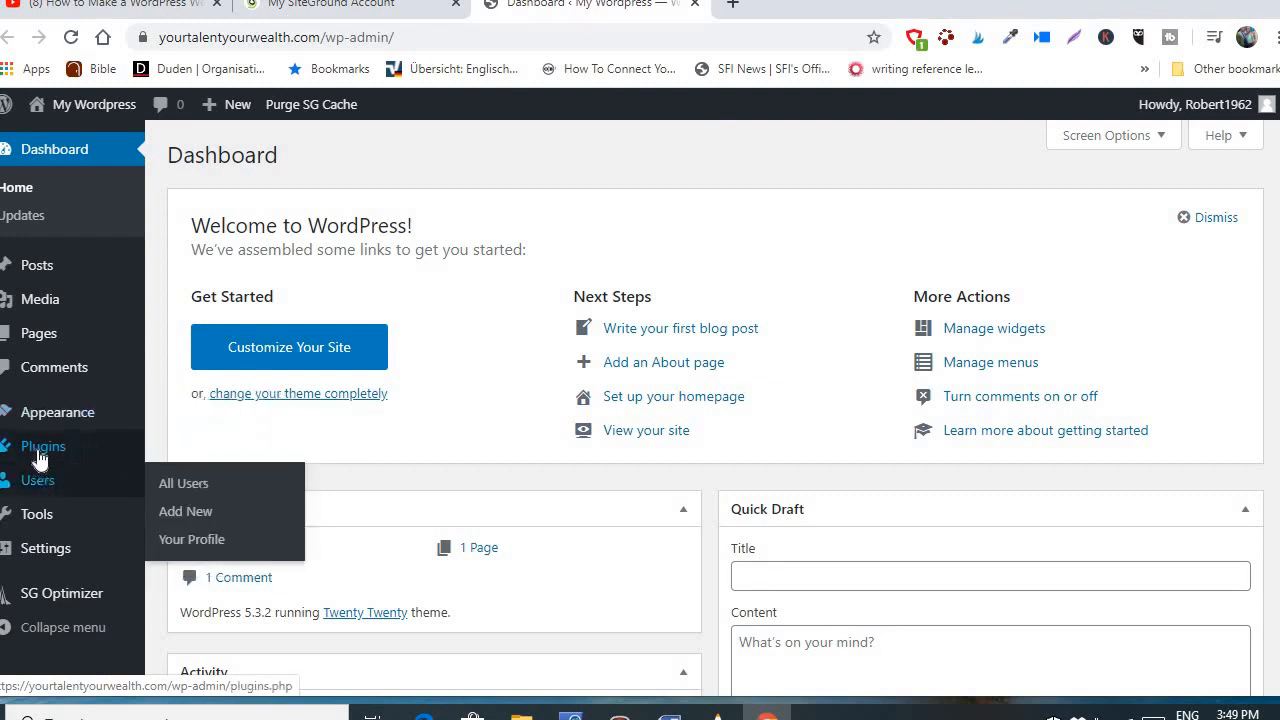
mouse_move(34, 490)
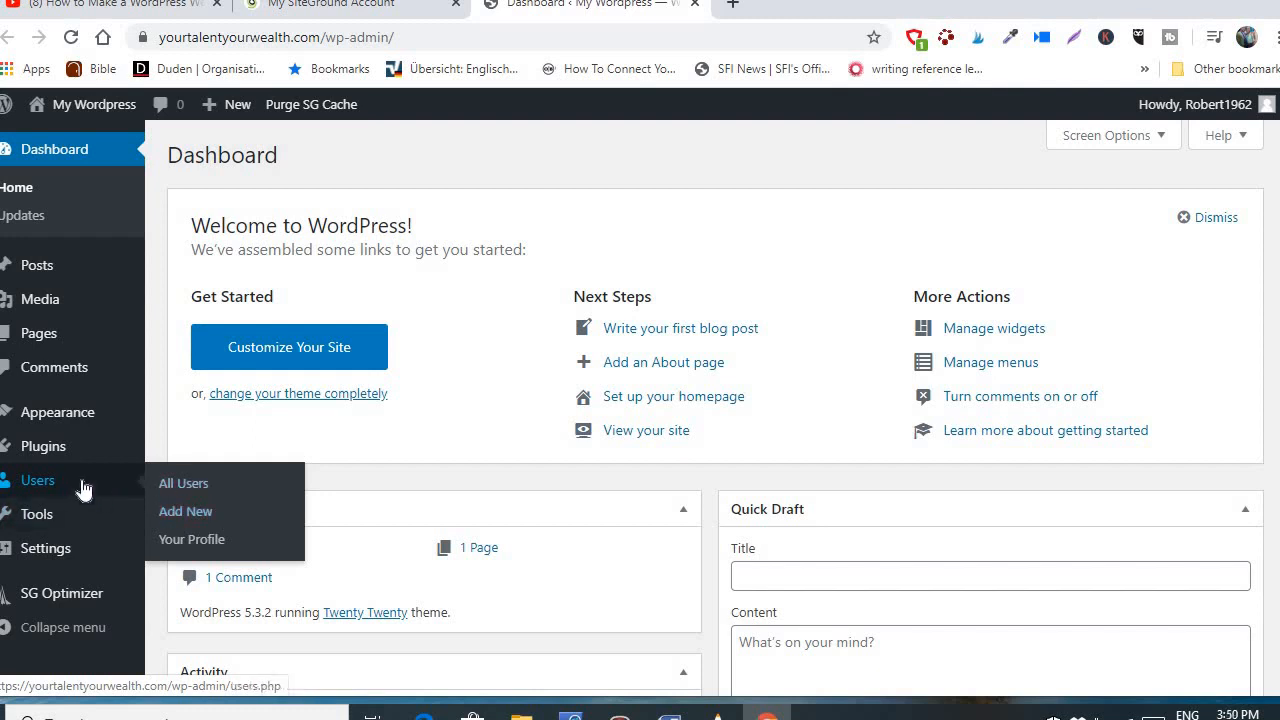
mouse_move(50, 524)
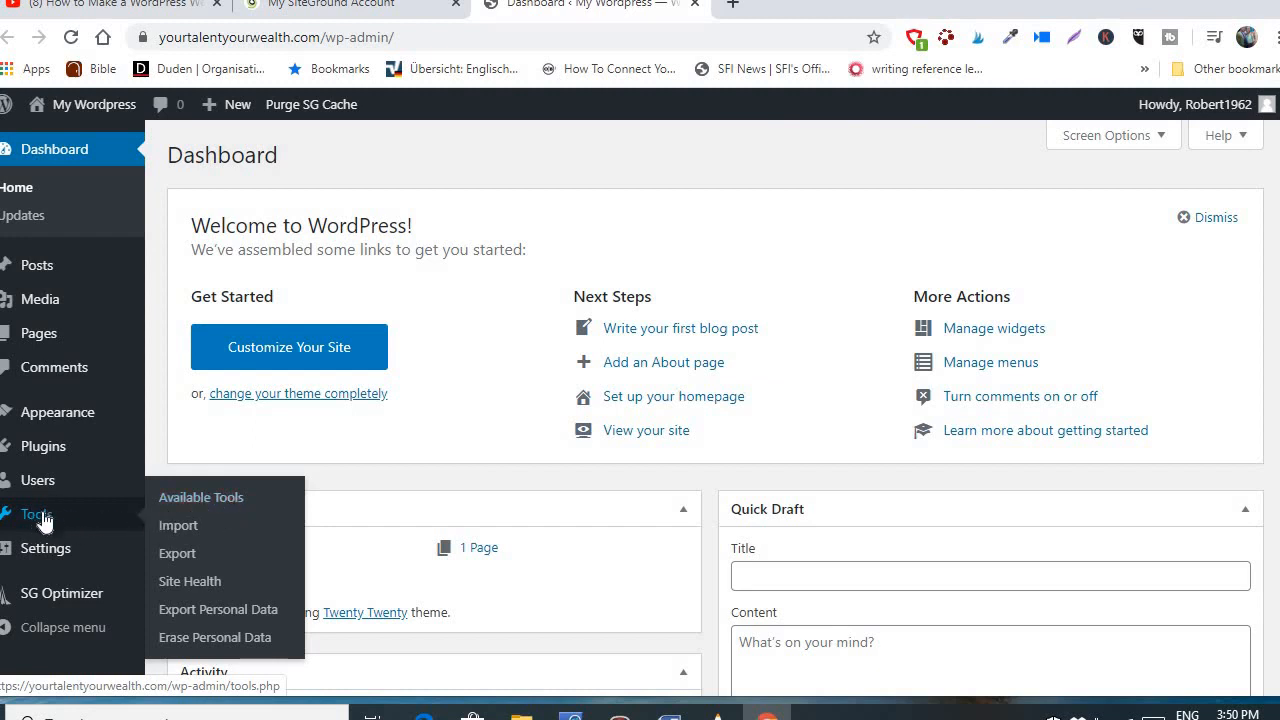
mouse_move(46, 560)
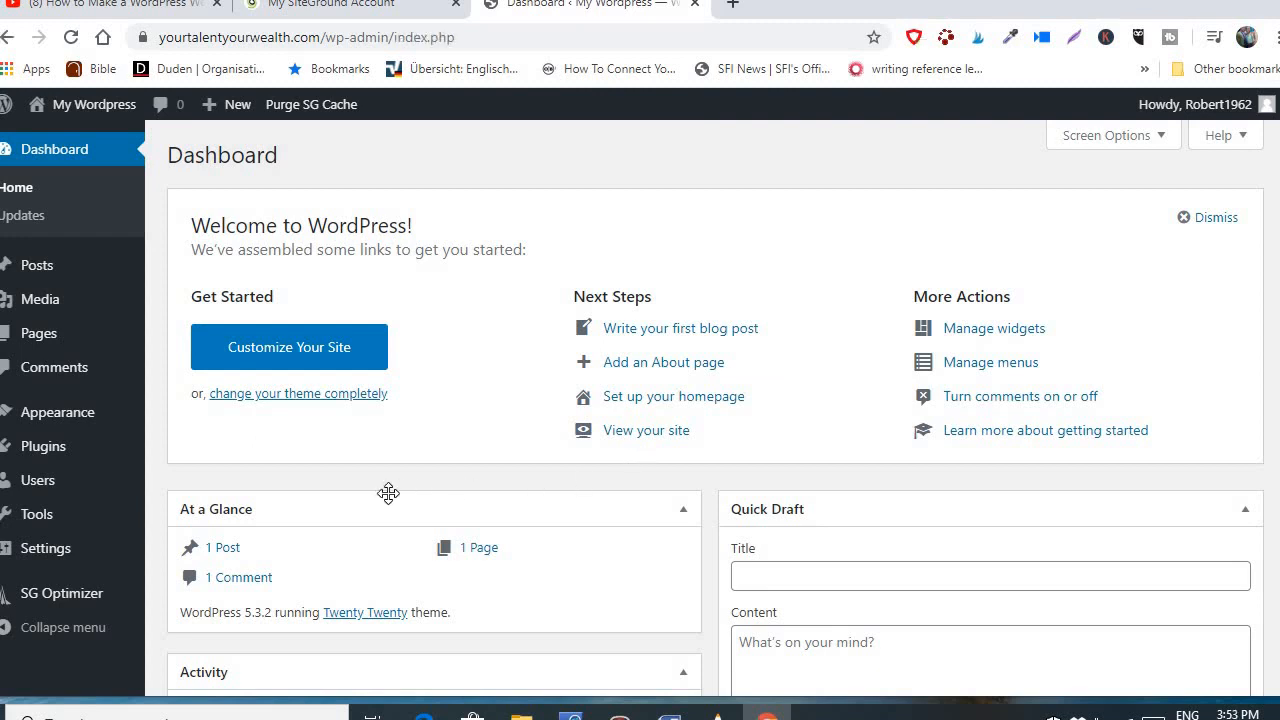
Open the general settings and replace the site title with the owner's initials and surname in capitals
mouse_move(47, 557)
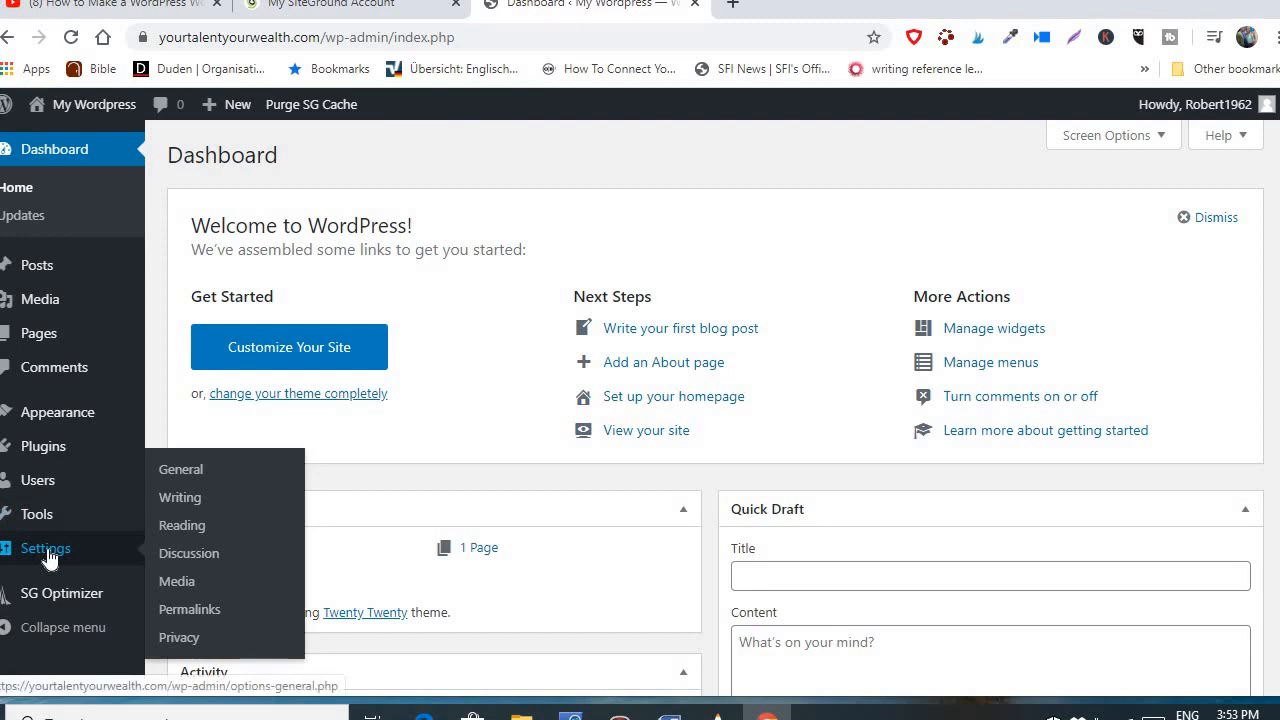
click(200, 480)
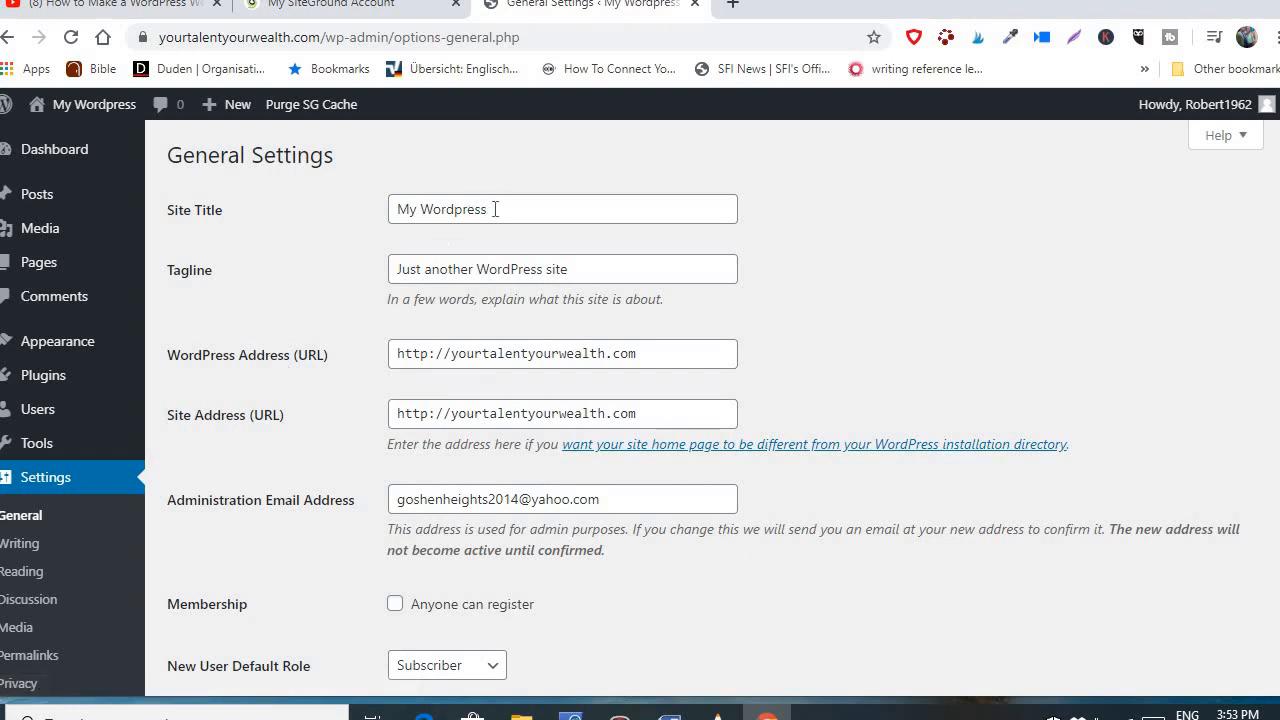
click(495, 209)
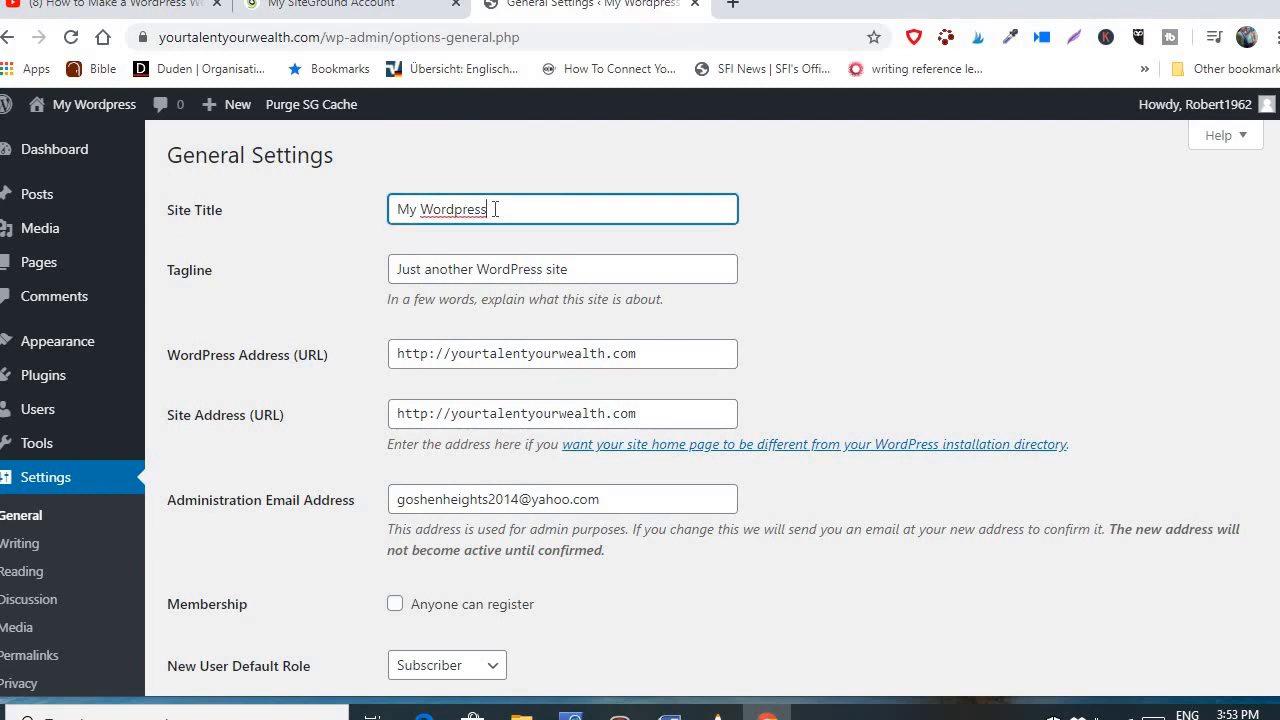
key(BackSpace)
key(BackSpace)
key(BackSpace)
key(BackSpace)
key(BackSpace)
key(BackSpace)
key(BackSpace)
key(BackSpace)
key(BackSpace)
key(BackSpace)
key(BackSpace)
key(BackSpace)
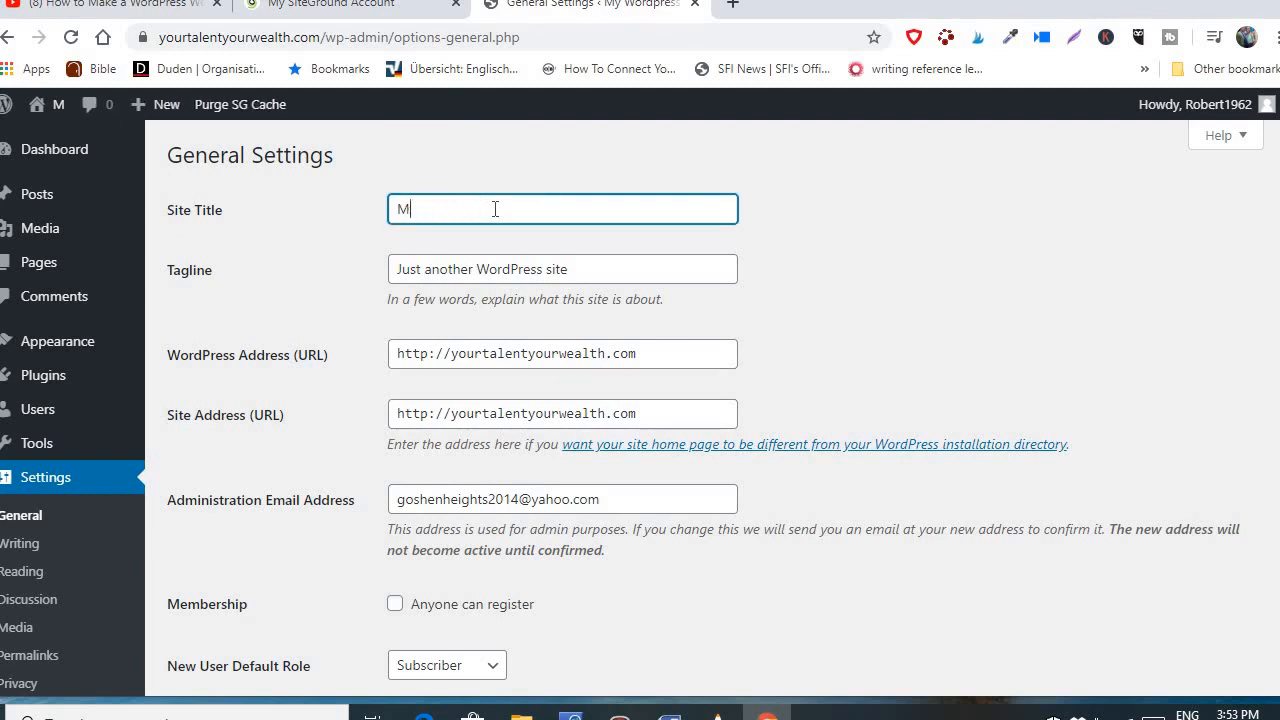
text(E)
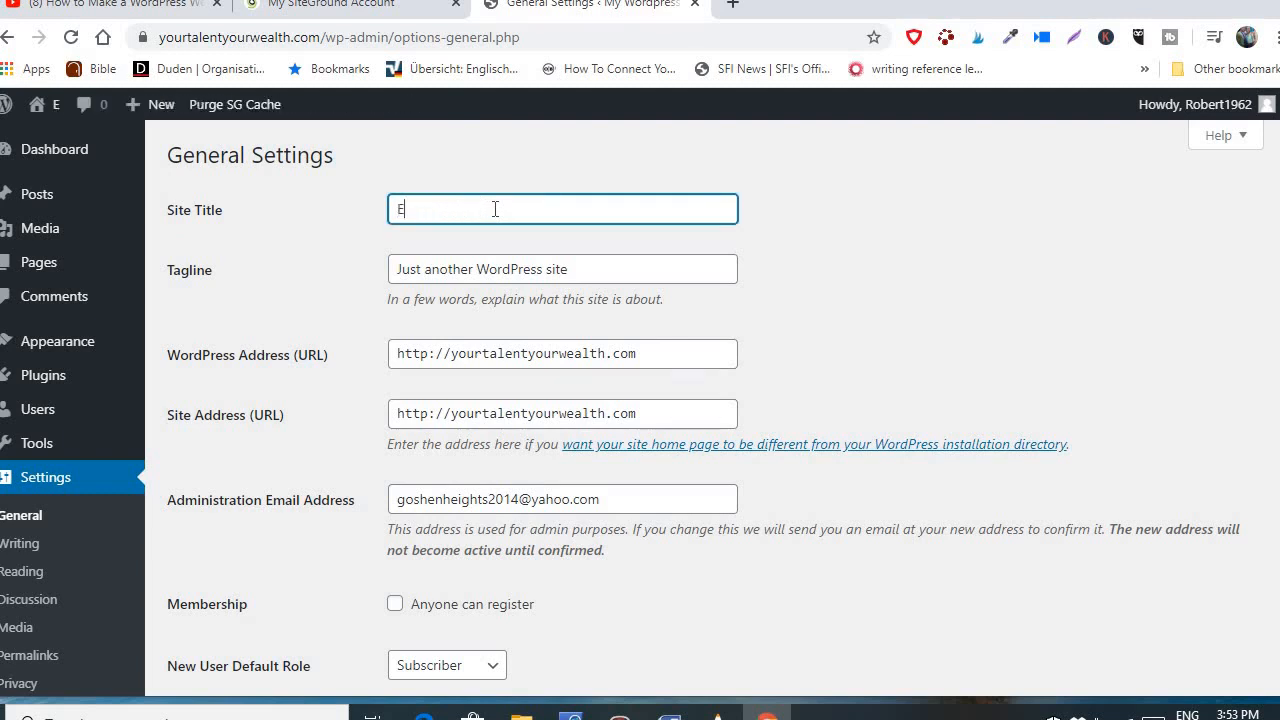
text(R)
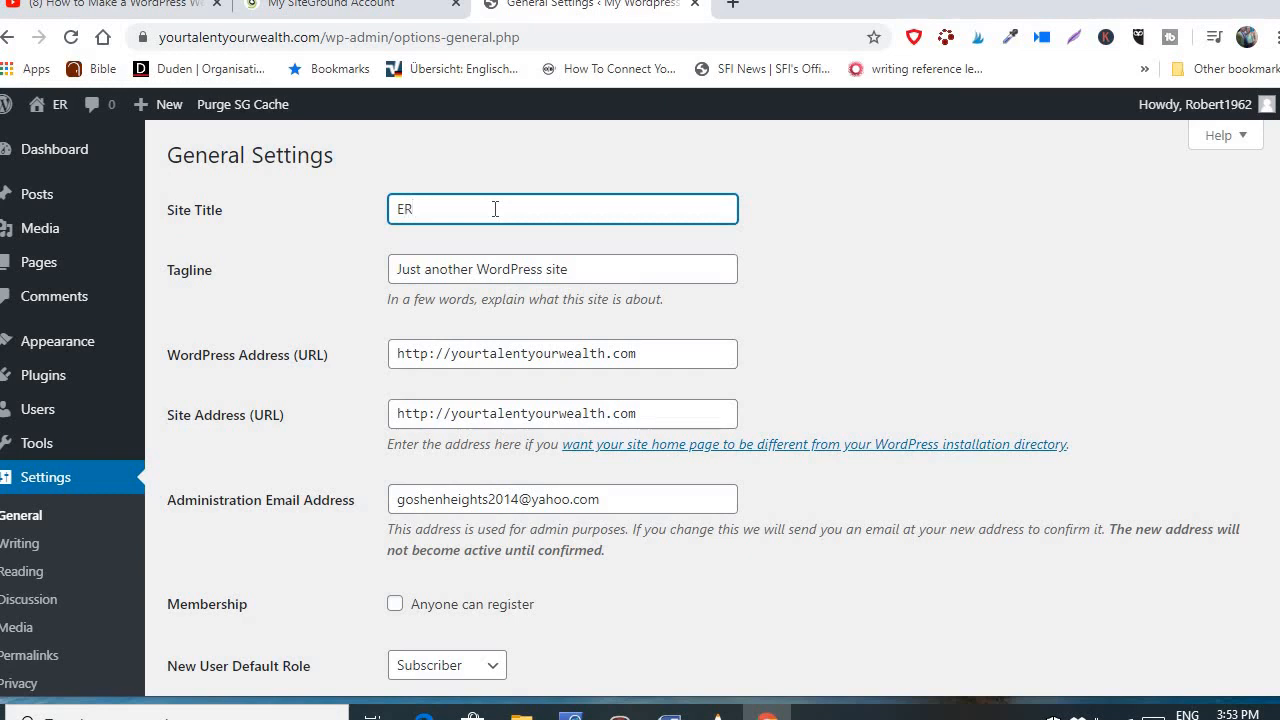
text(:)
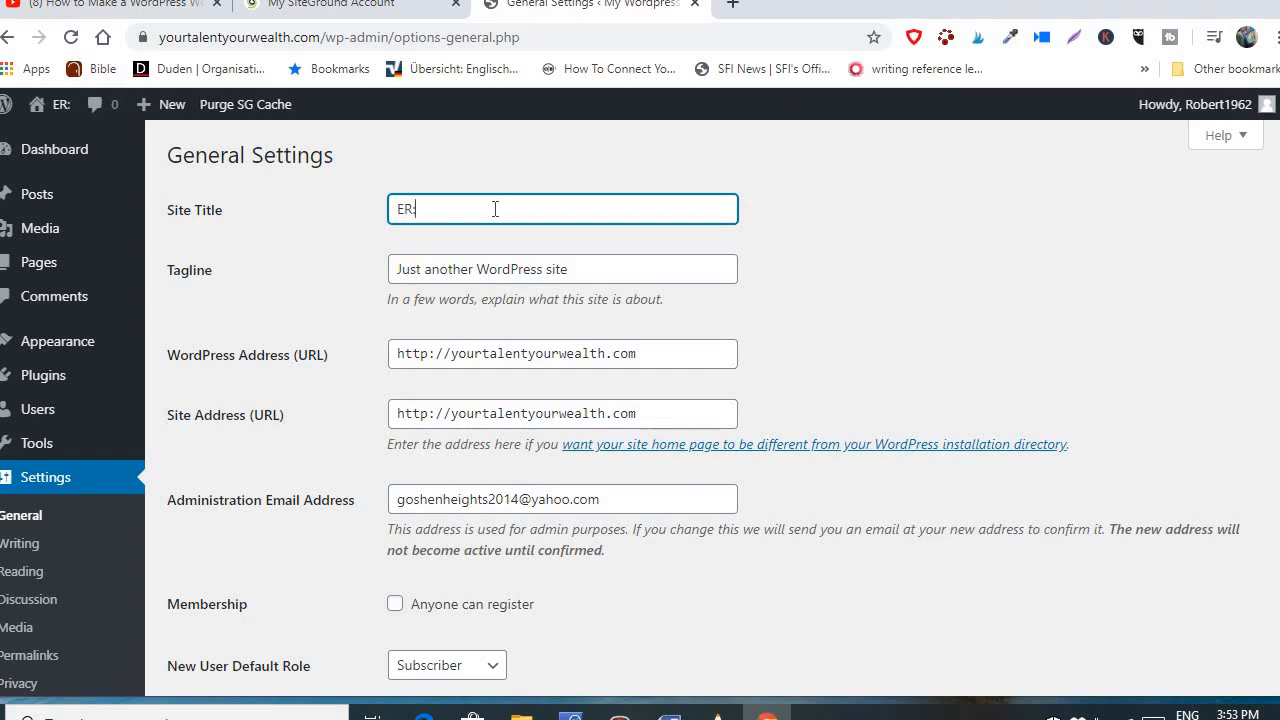
key(BackSpace)
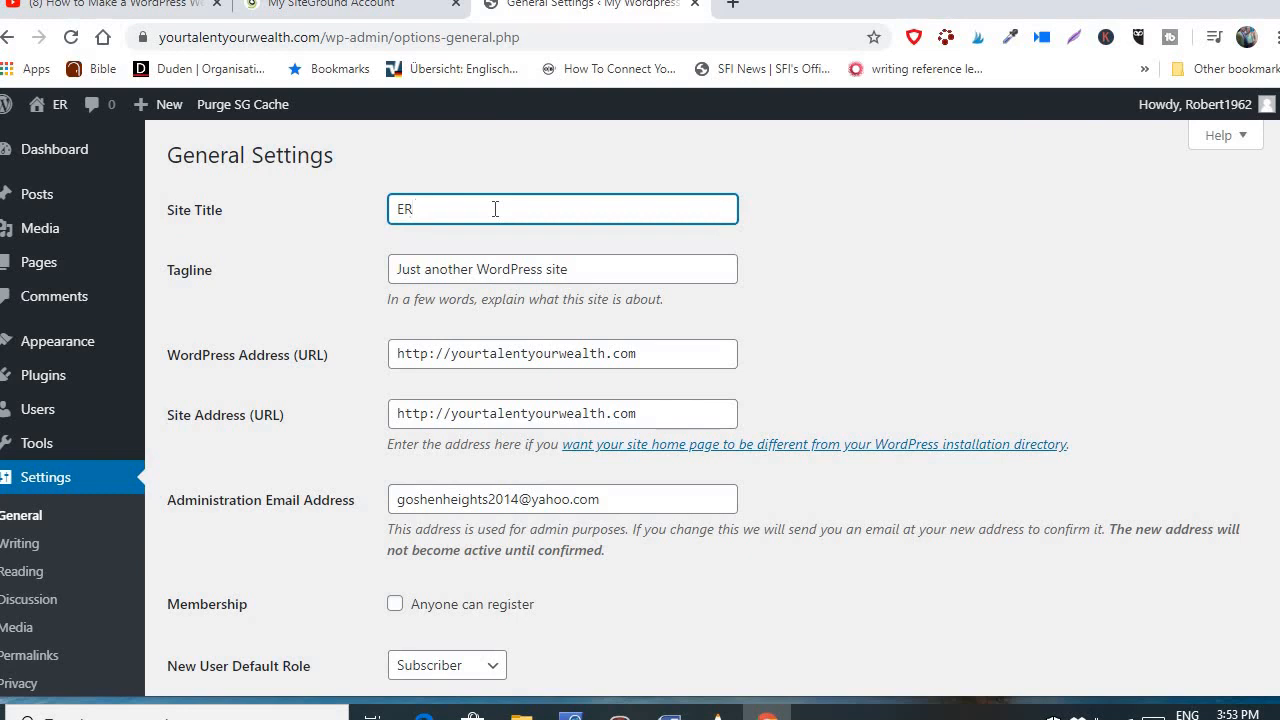
text(JAM)
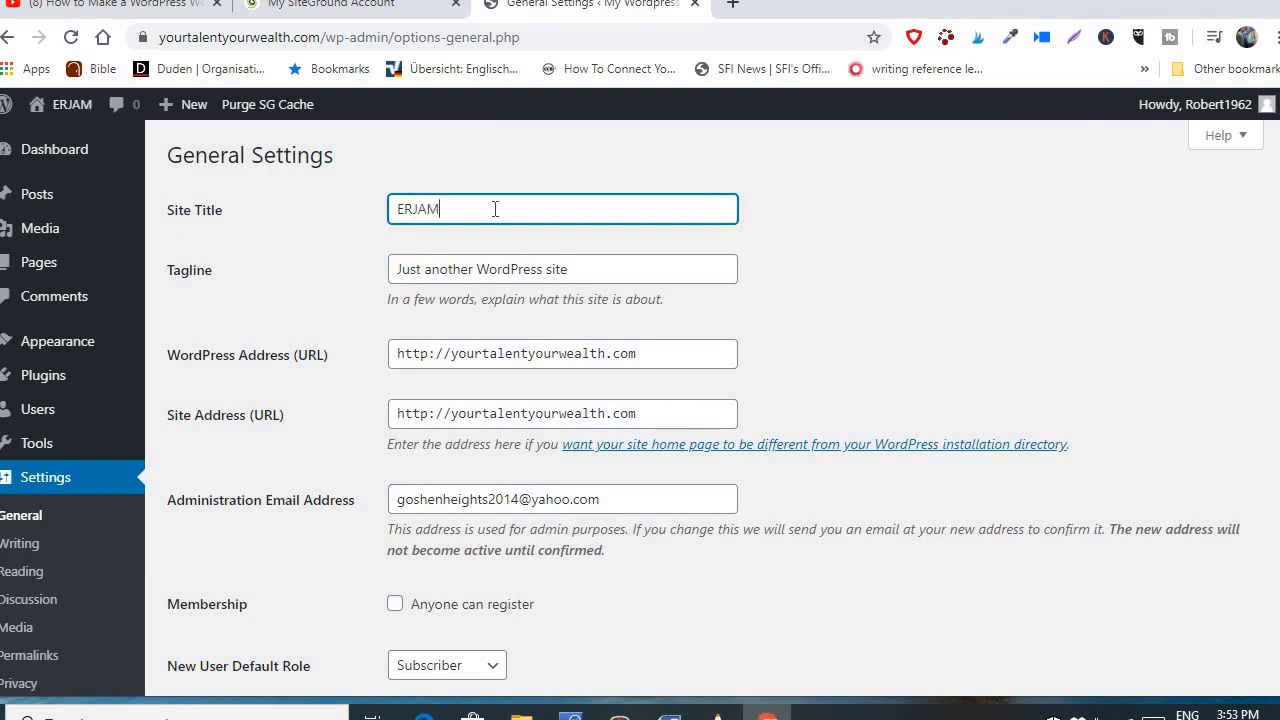
text(ES)
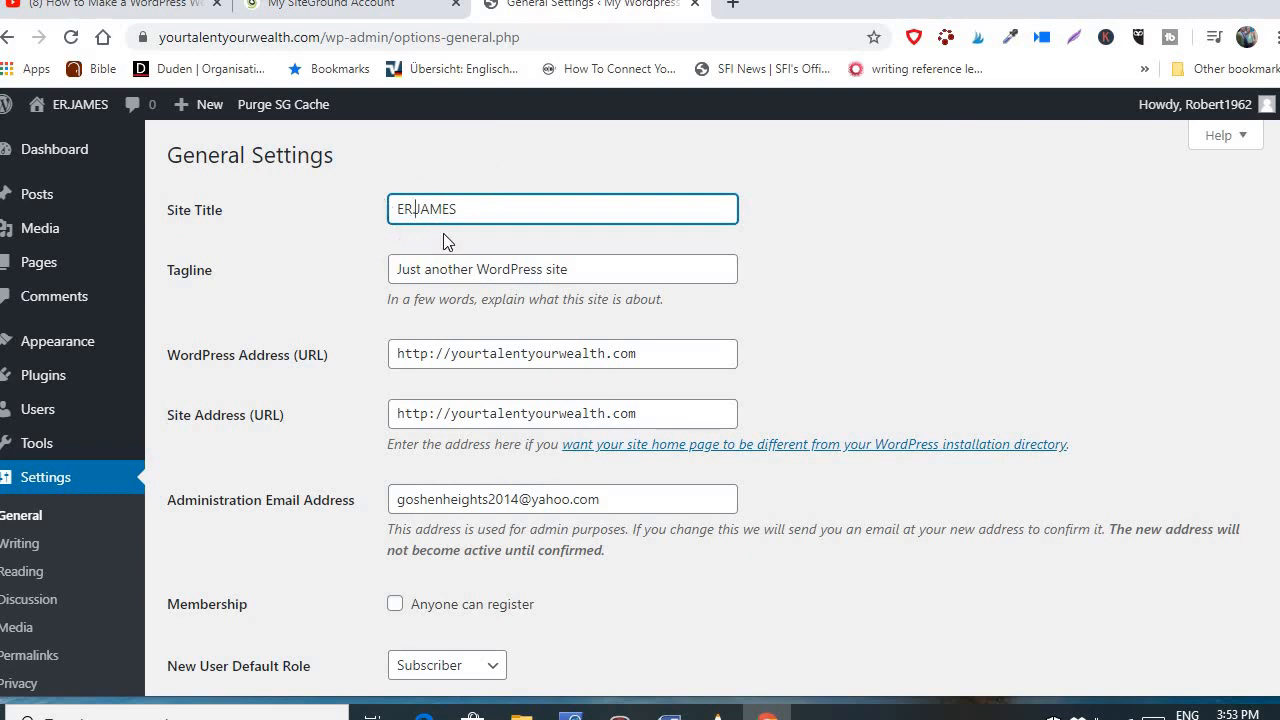
Replace the tagline with "YOUR TALENT WILL BRING YOU BEFORE KINGS BUT YOUR WORK WILL BRING YOU BEFORE YOUR BOSS"
click(580, 269)
key(BackSpace)
key(BackSpace)
key(BackSpace)
key(BackSpace)
key(BackSpace)
key(BackSpace)
key(BackSpace)
key(BackSpace)
key(BackSpace)
key(BackSpace)
key(BackSpace)
key(BackSpace)
key(BackSpace)
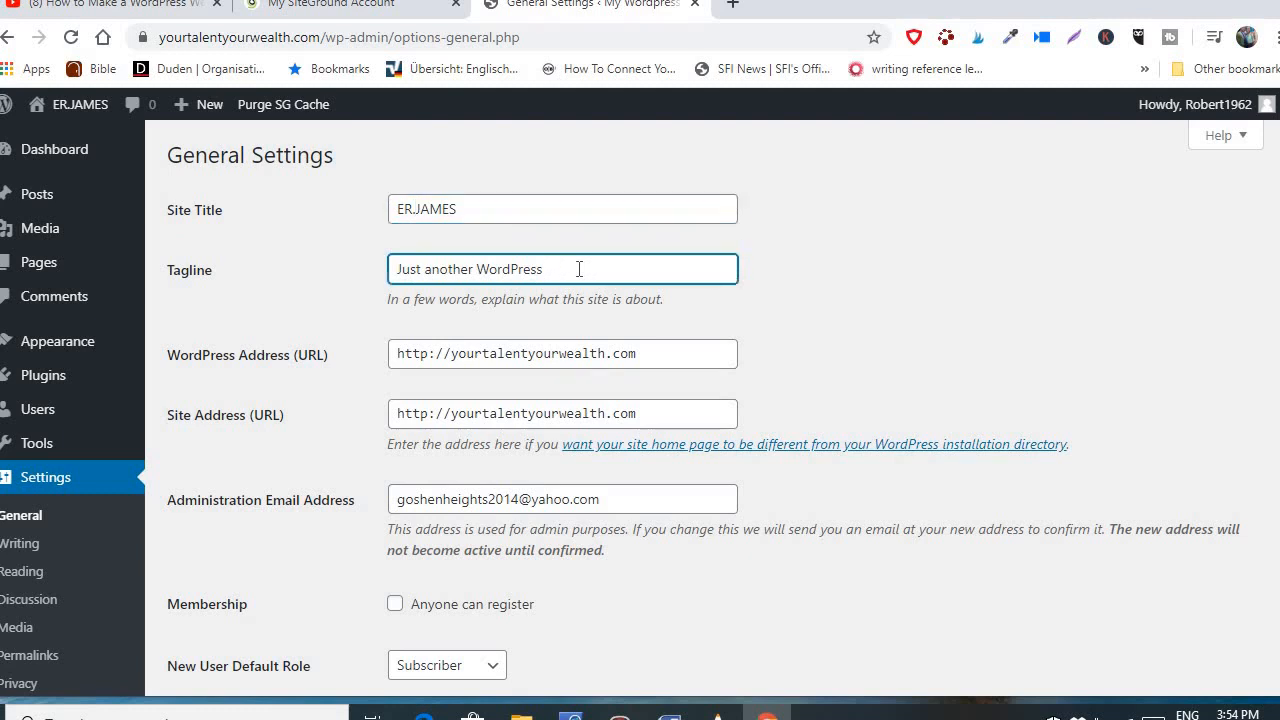
key(BackSpace)
key(BackSpace)
key(BackSpace)
key(BackSpace)
key(BackSpace)
key(BackSpace)
key(BackSpace)
key(BackSpace)
key(BackSpace)
key(BackSpace)
key(BackSpace)
key(BackSpace)
key(BackSpace)
key(BackSpace)
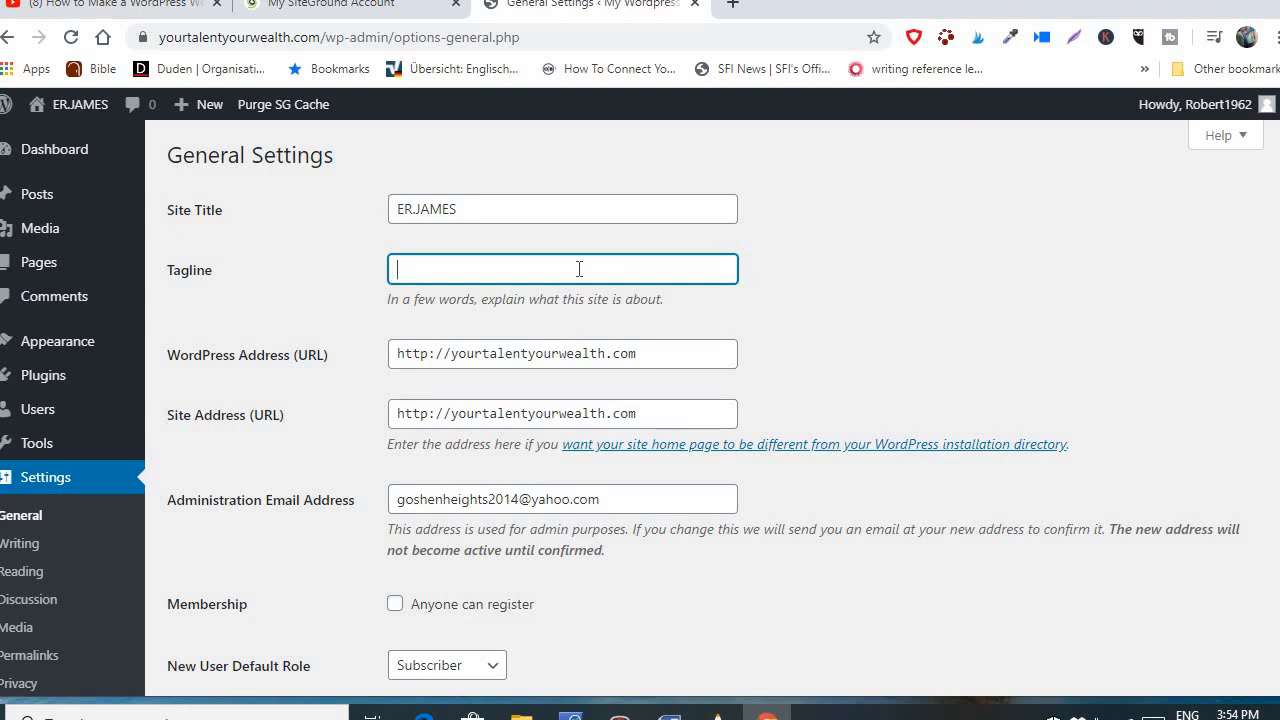
text(y)
key(BackSpace)
text(YOUR TALENT WILL BRI)
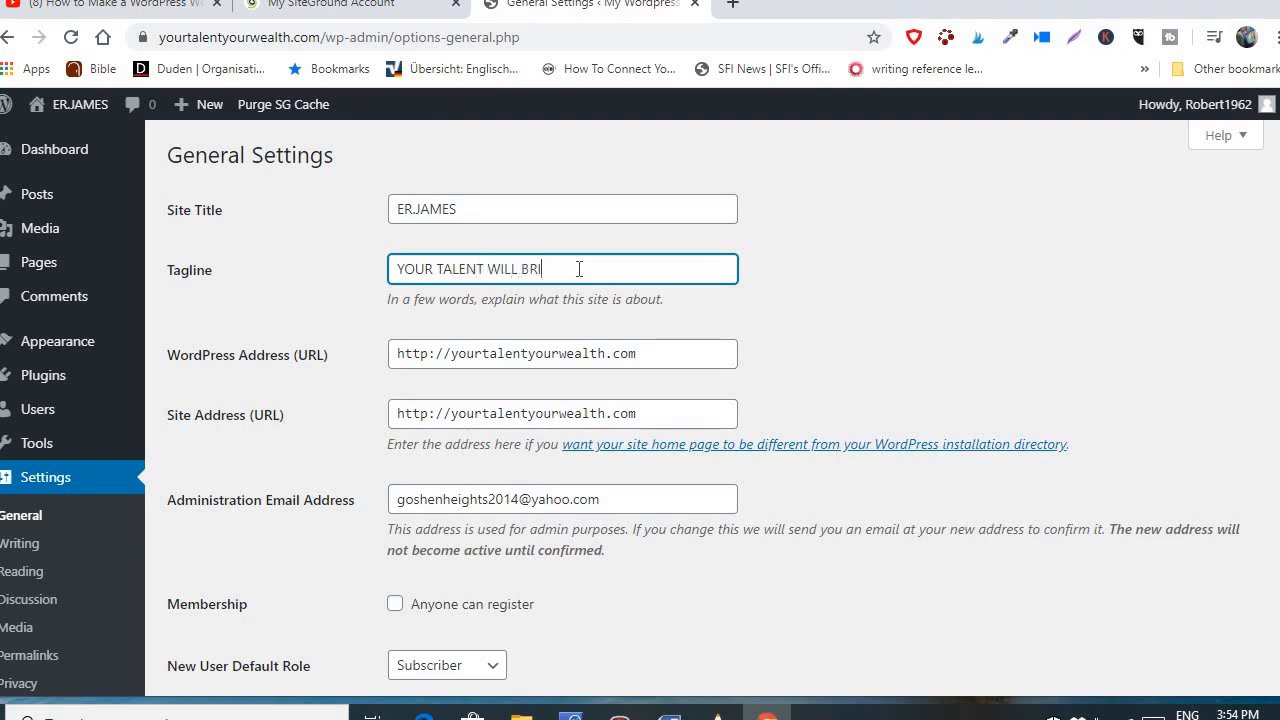
text(NG YOU BEFORE KINGS B)
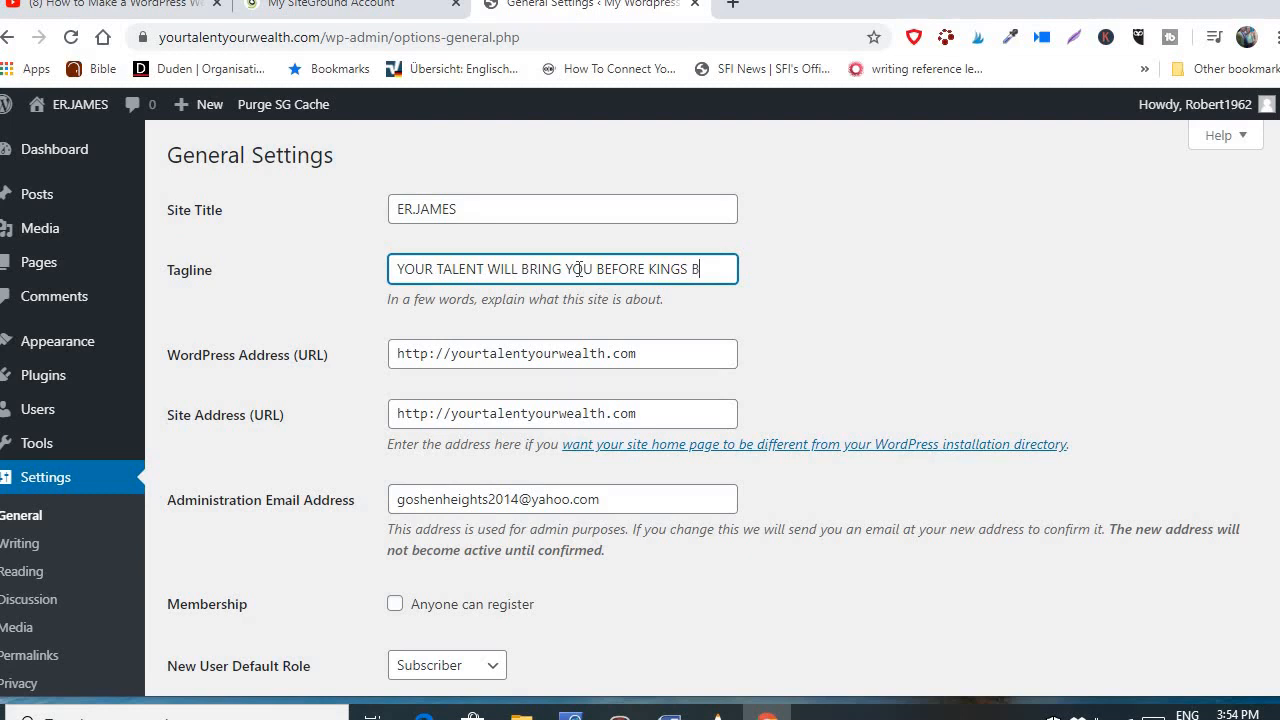
text(UT YO)
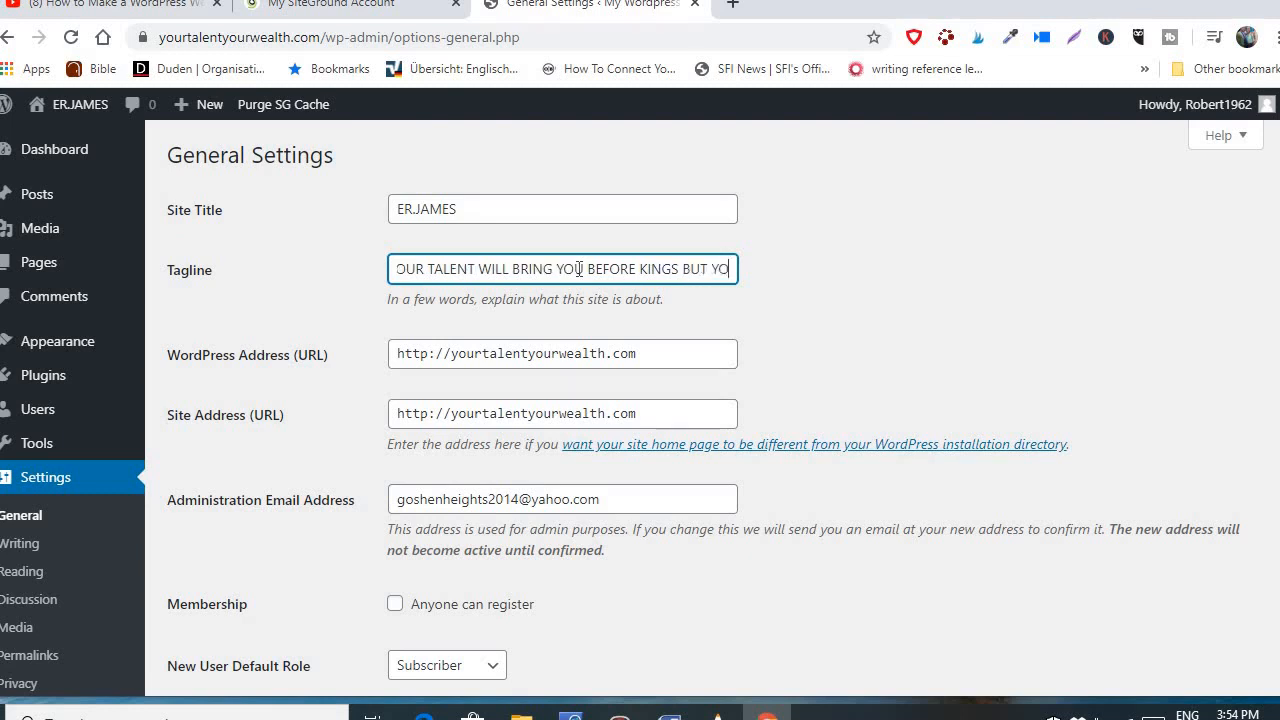
text(UR WO)
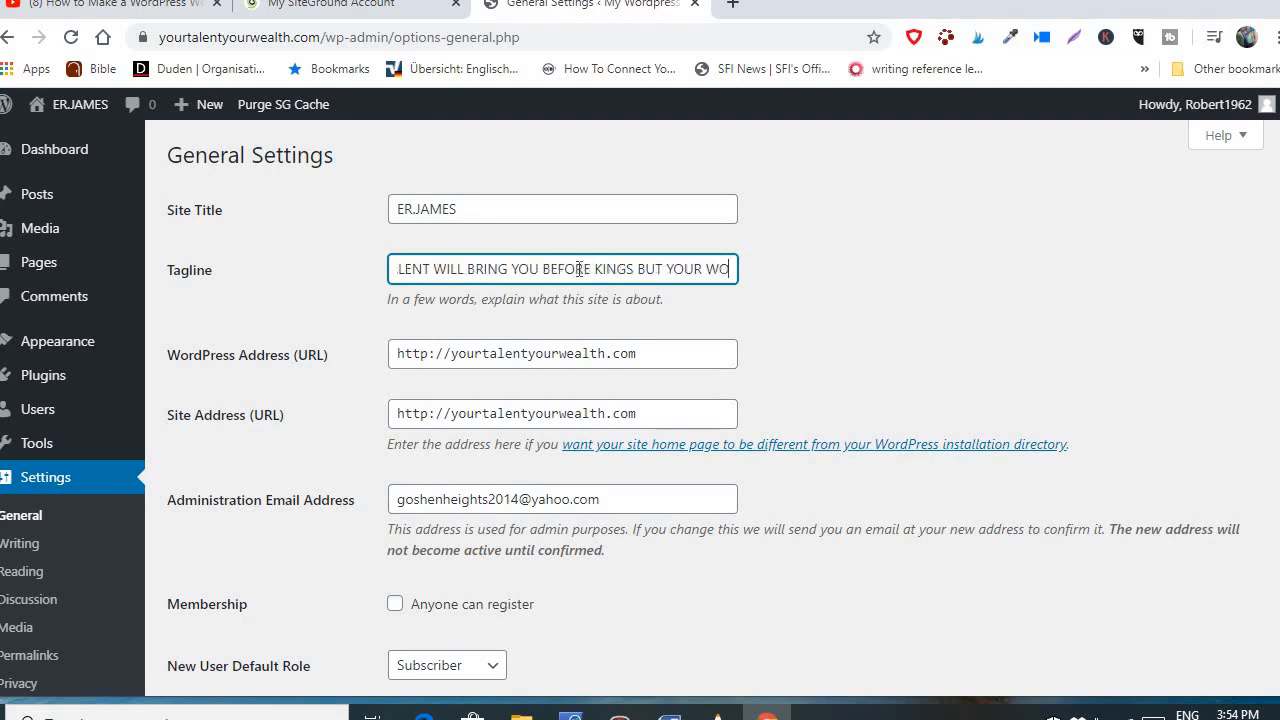
text(RK WILL)
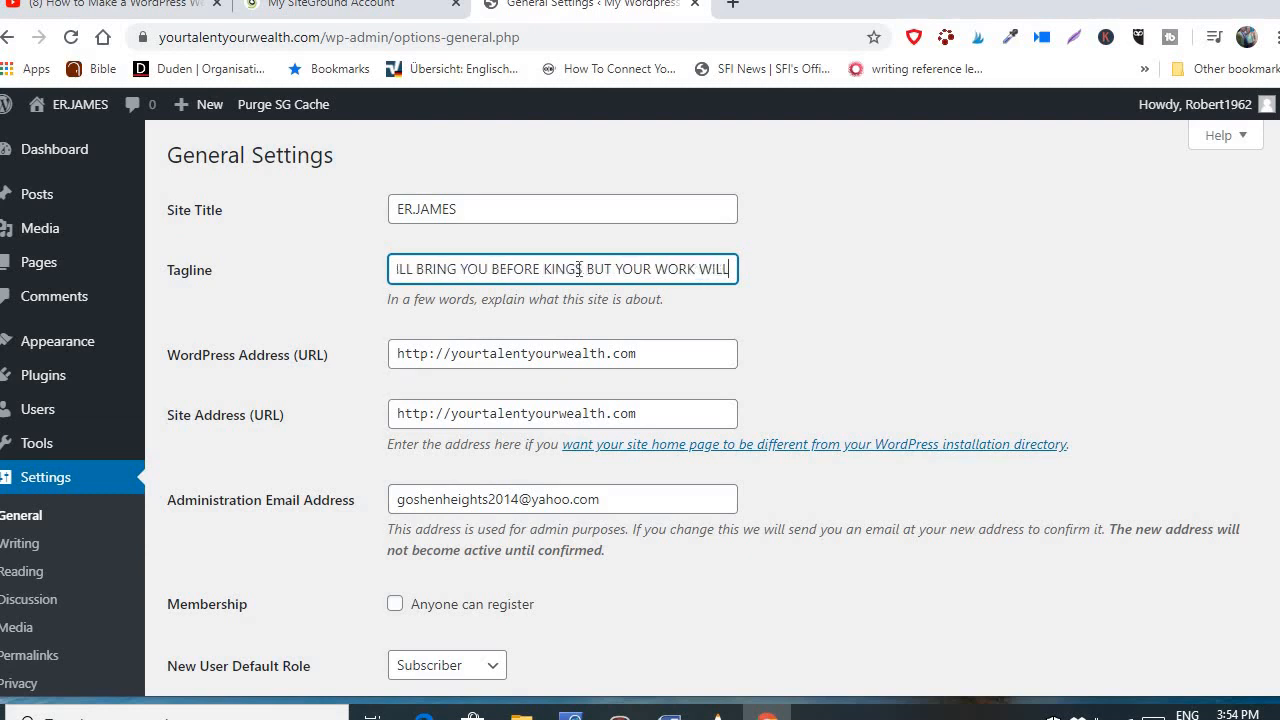
text( BRING)
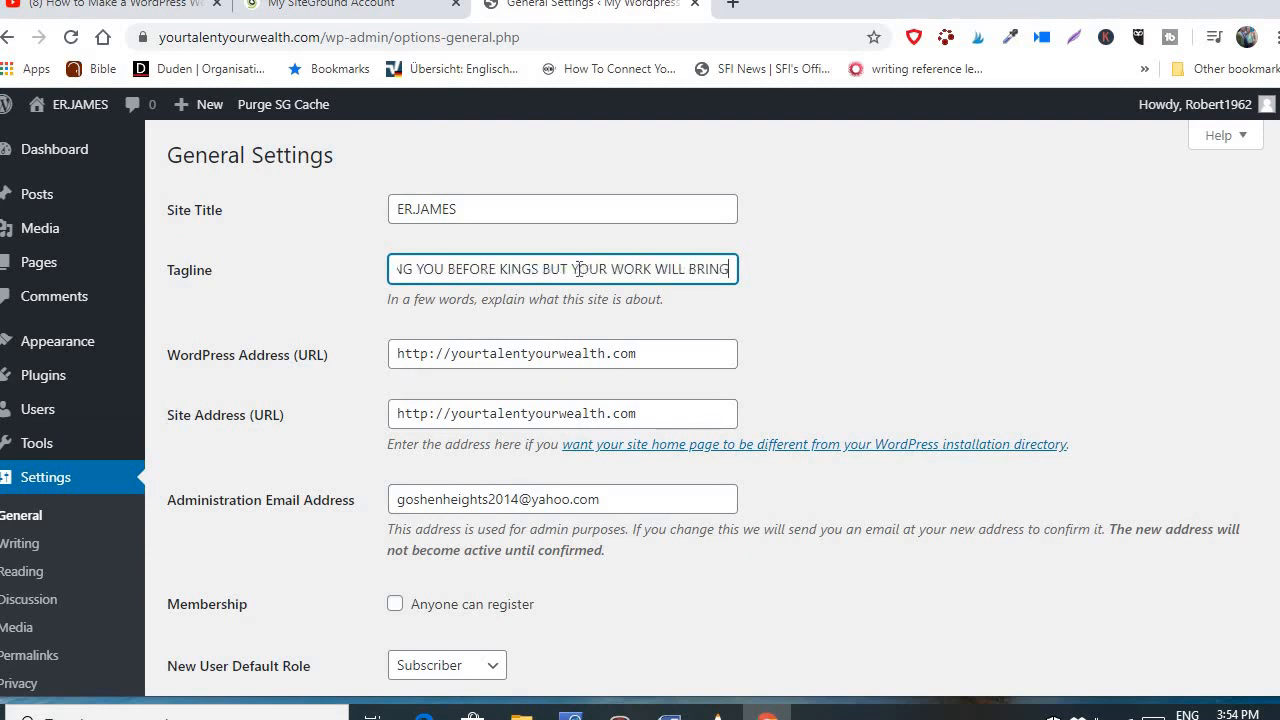
text( YOU )
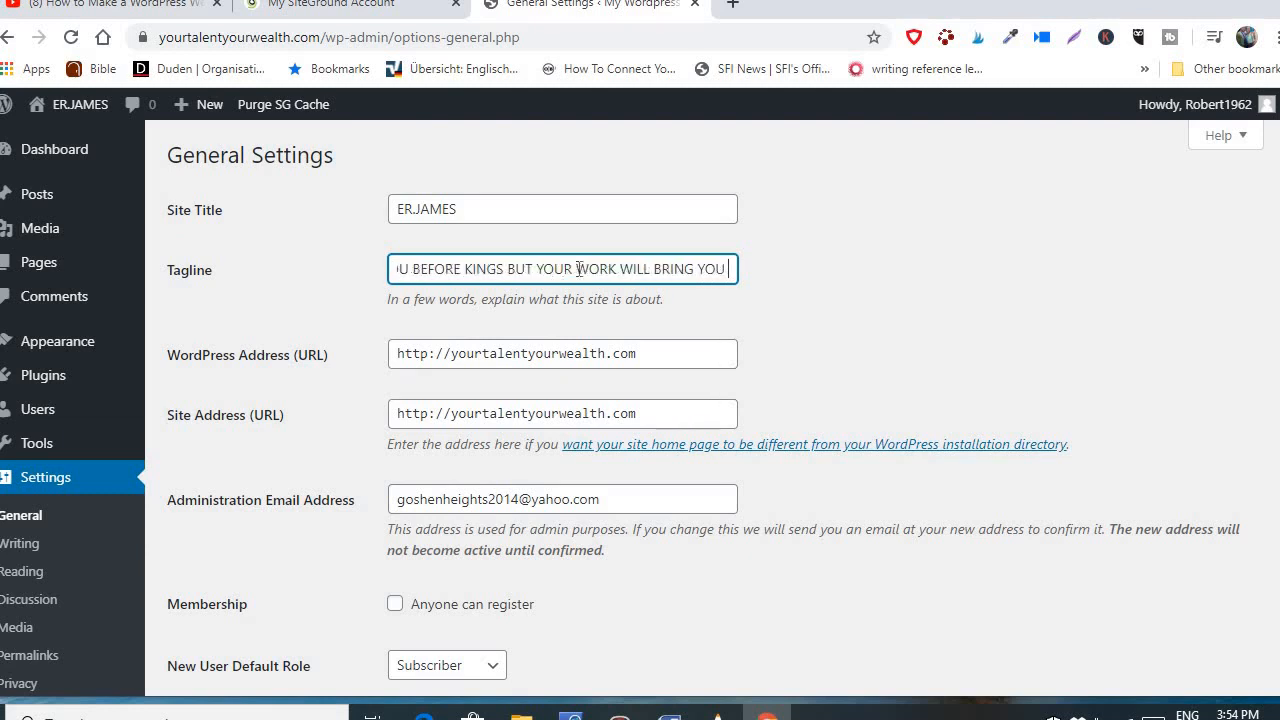
text(BEFOR)
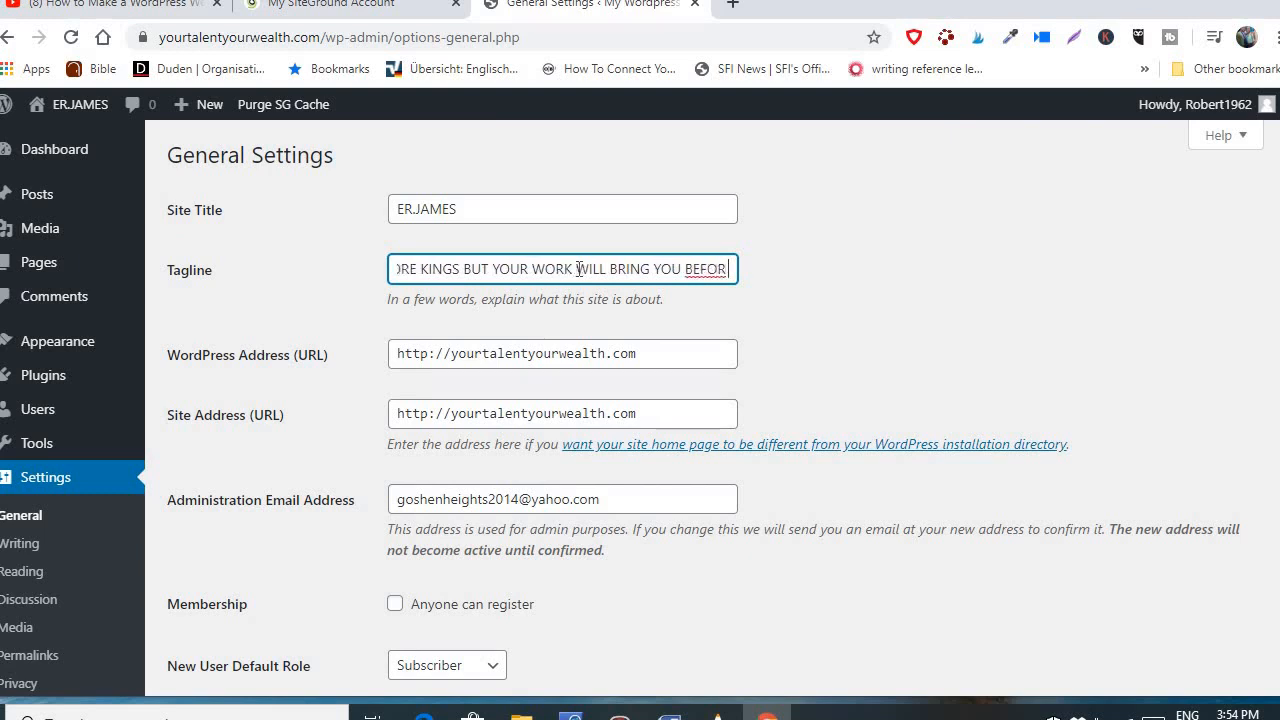
text( YOUR BOSS)
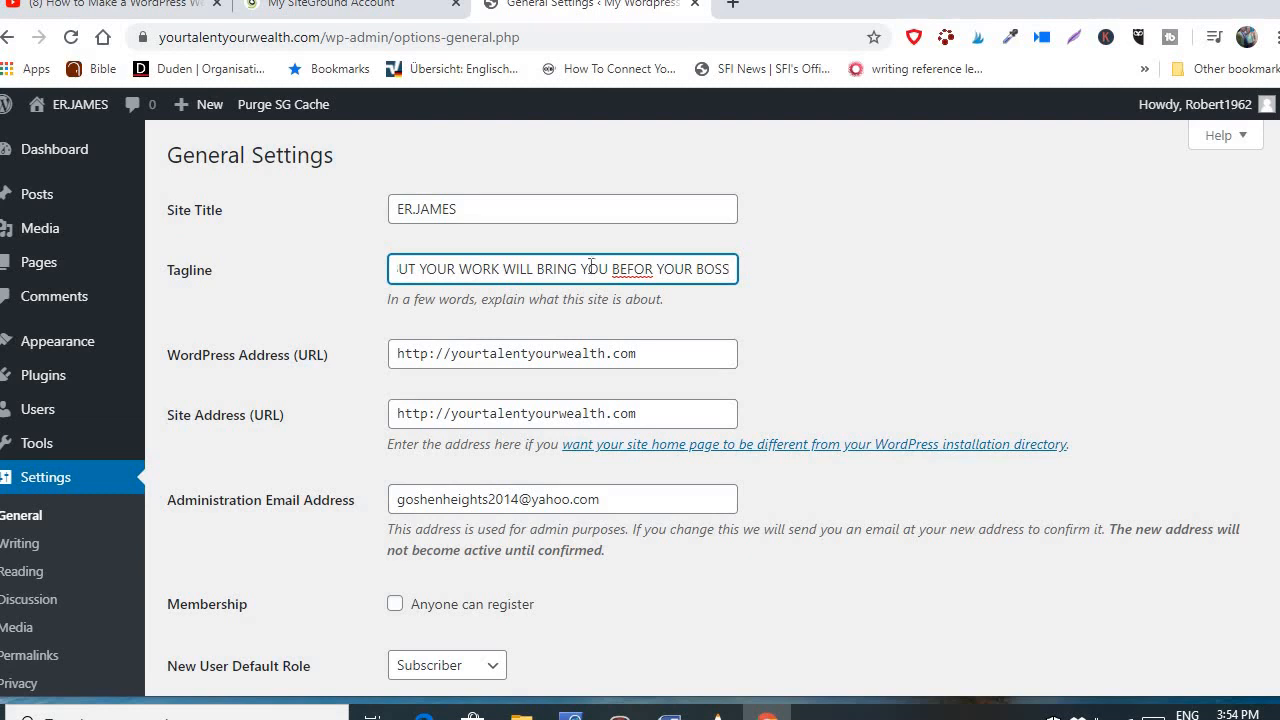
click(655, 270)
text(E)
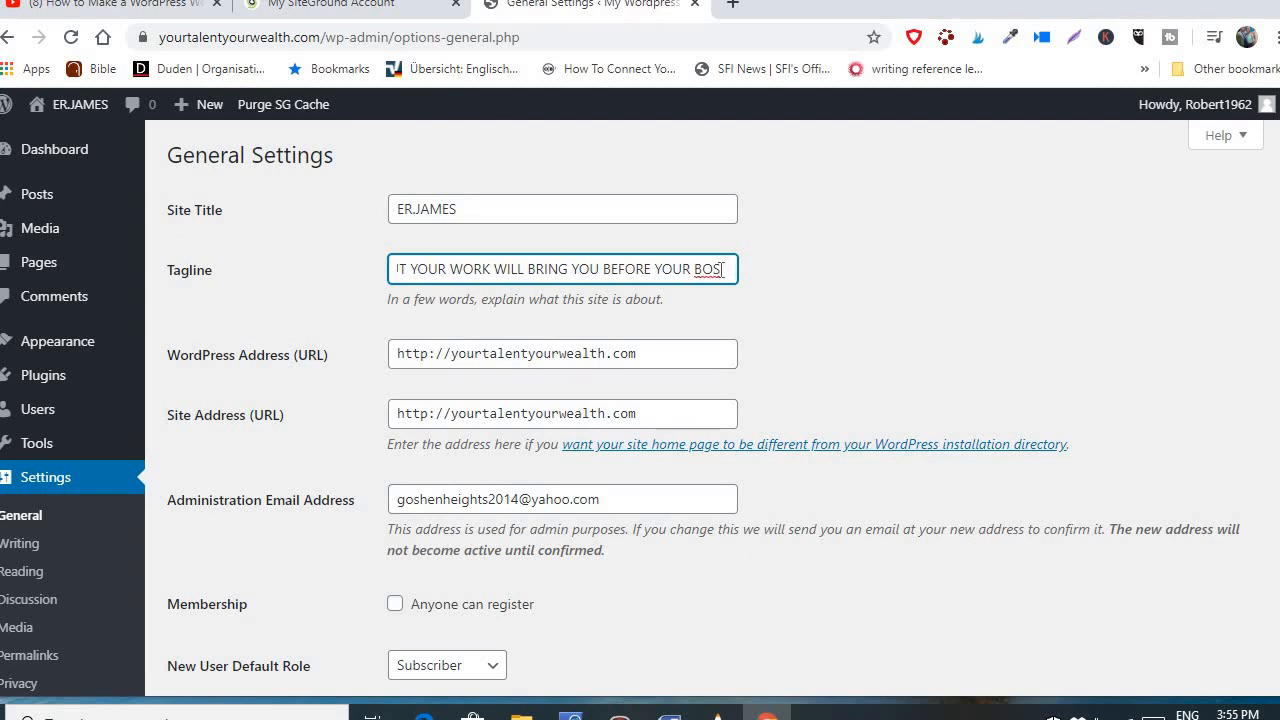
key(BackSpace)
text(S)
click(430, 353)
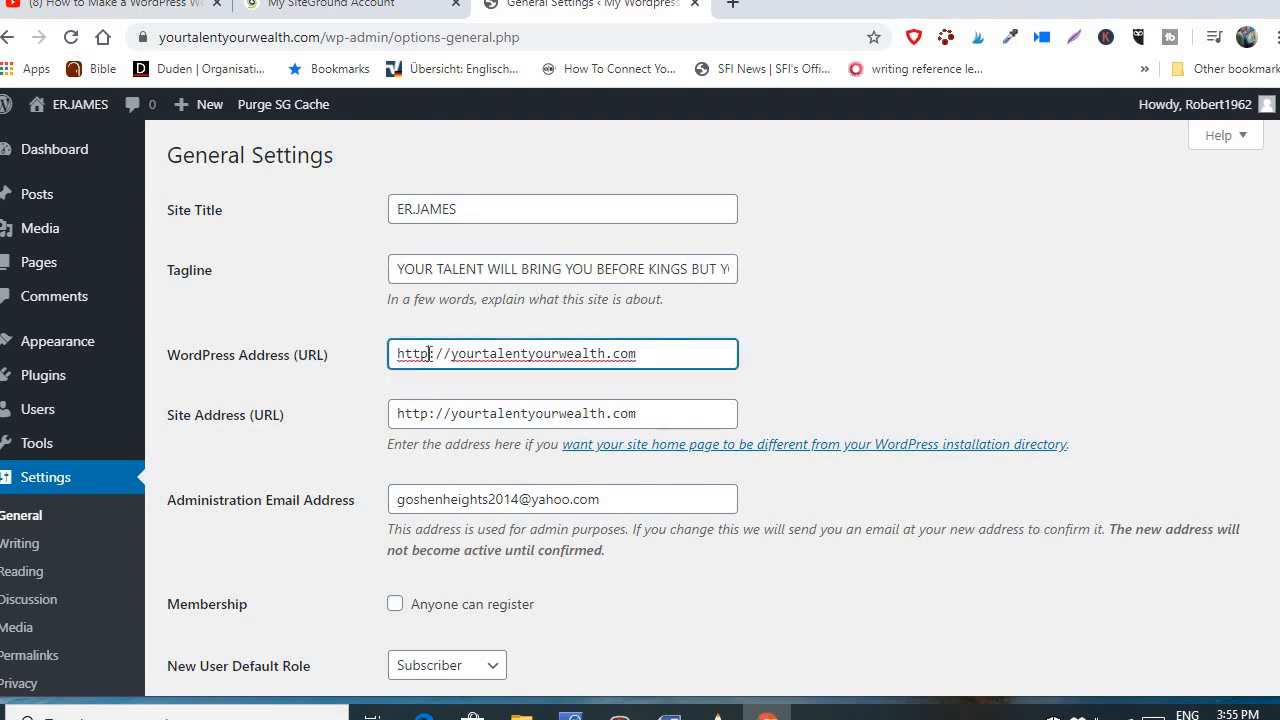
text(s)
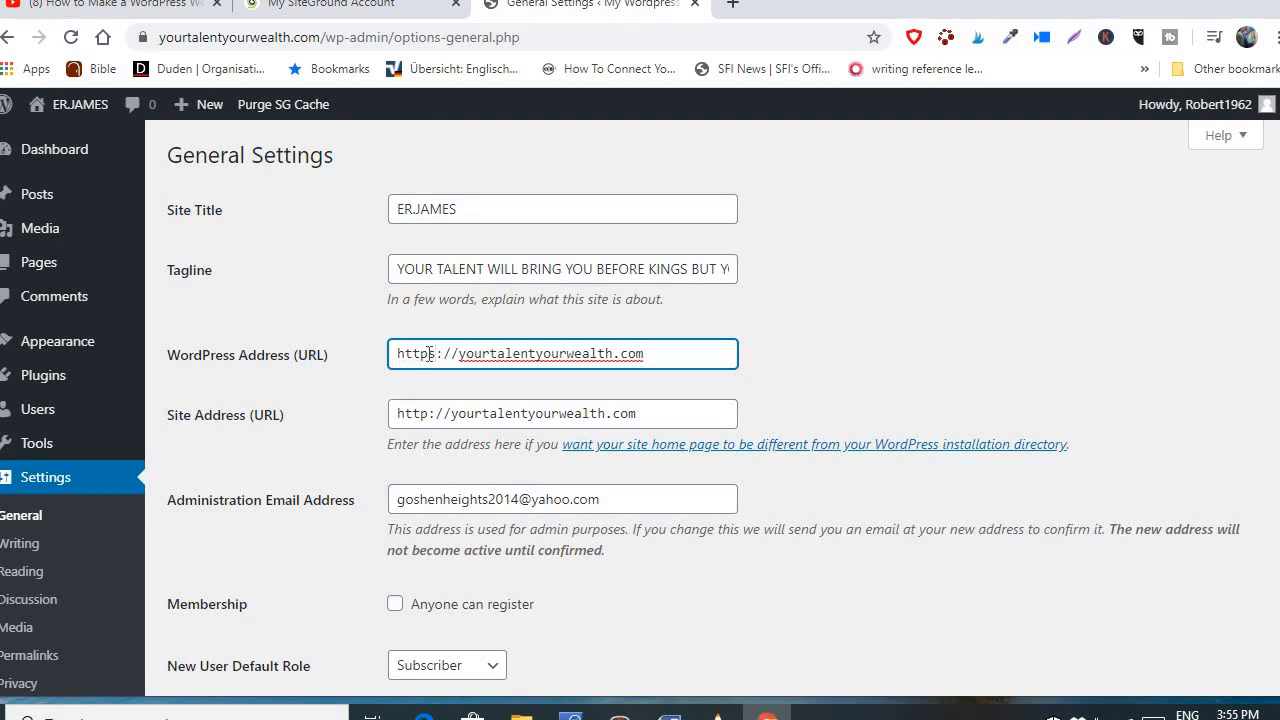
click(430, 414)
text(s)
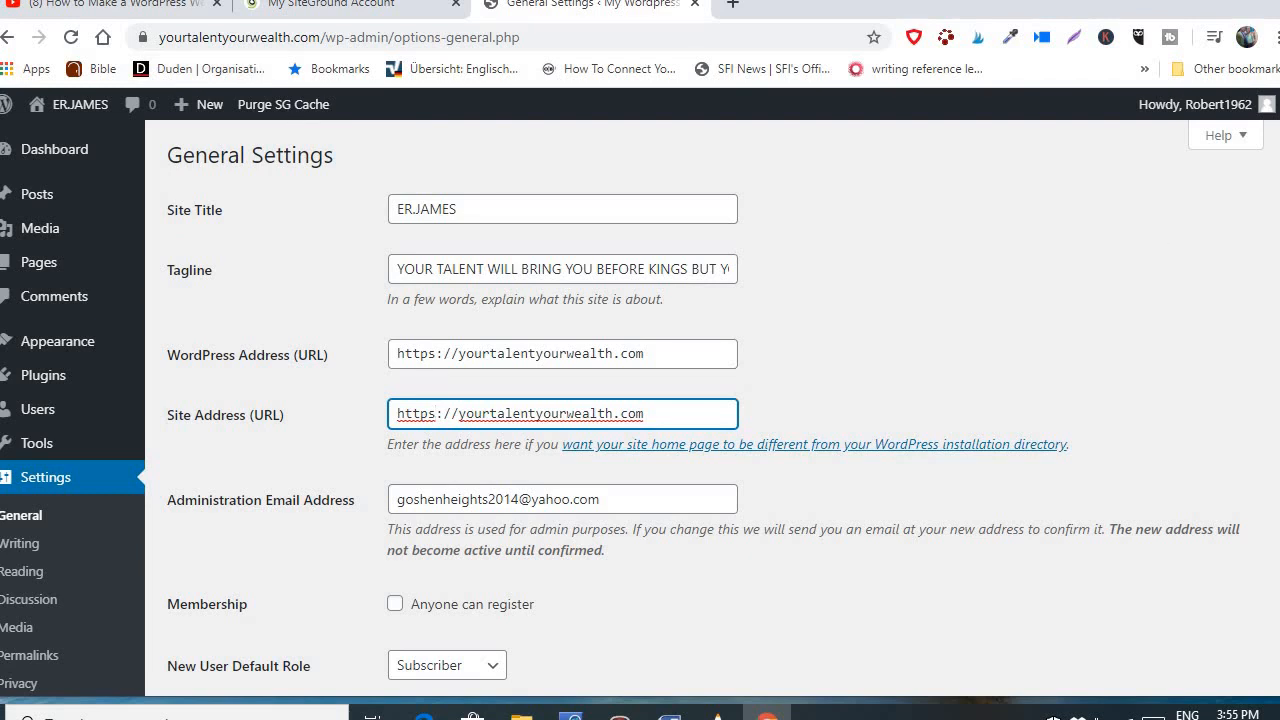
Save the general settings and log back in to WordPress with the prefilled credentials
scroll(1274, 380, down, 2)
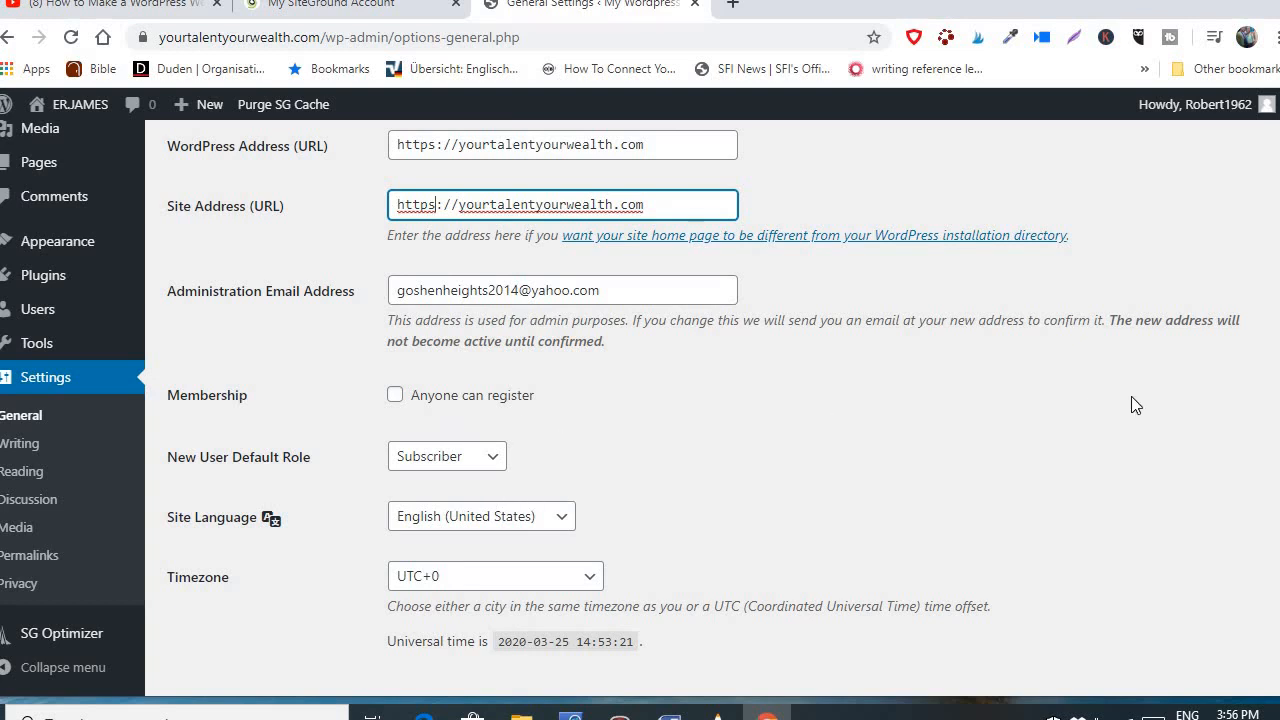
scroll(703, 413, down, 1)
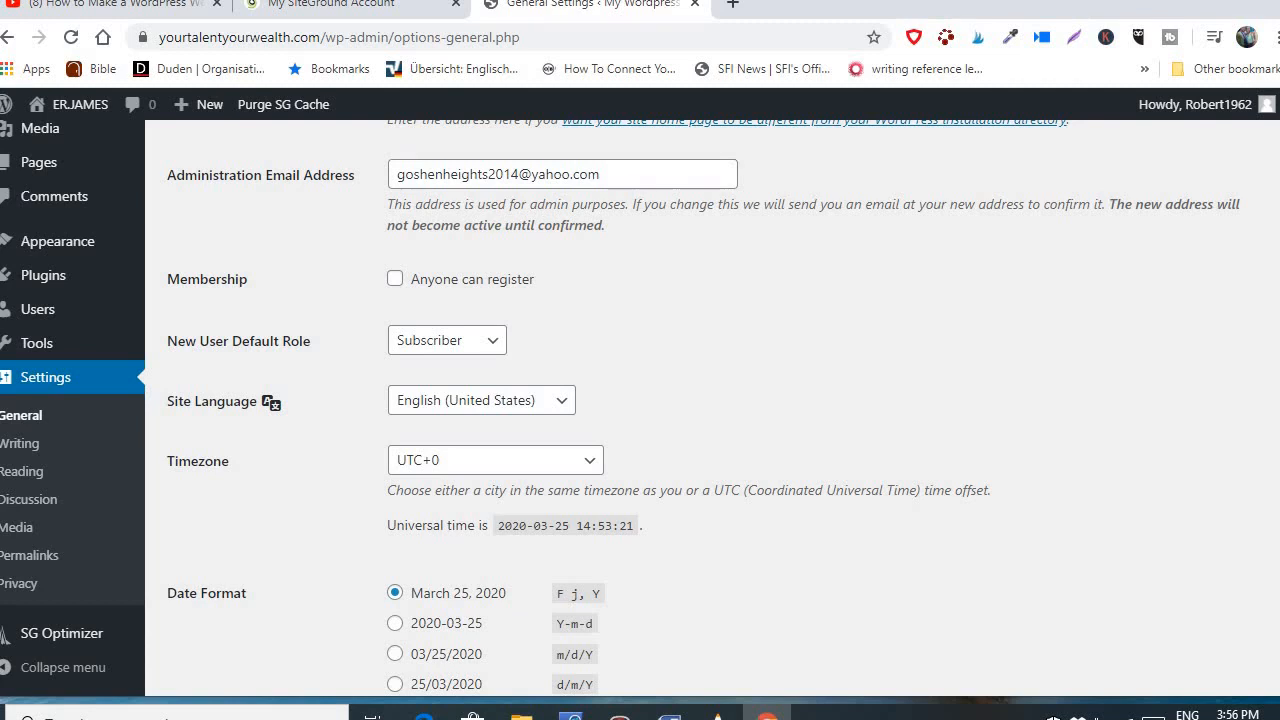
scroll(700, 408, down, 3)
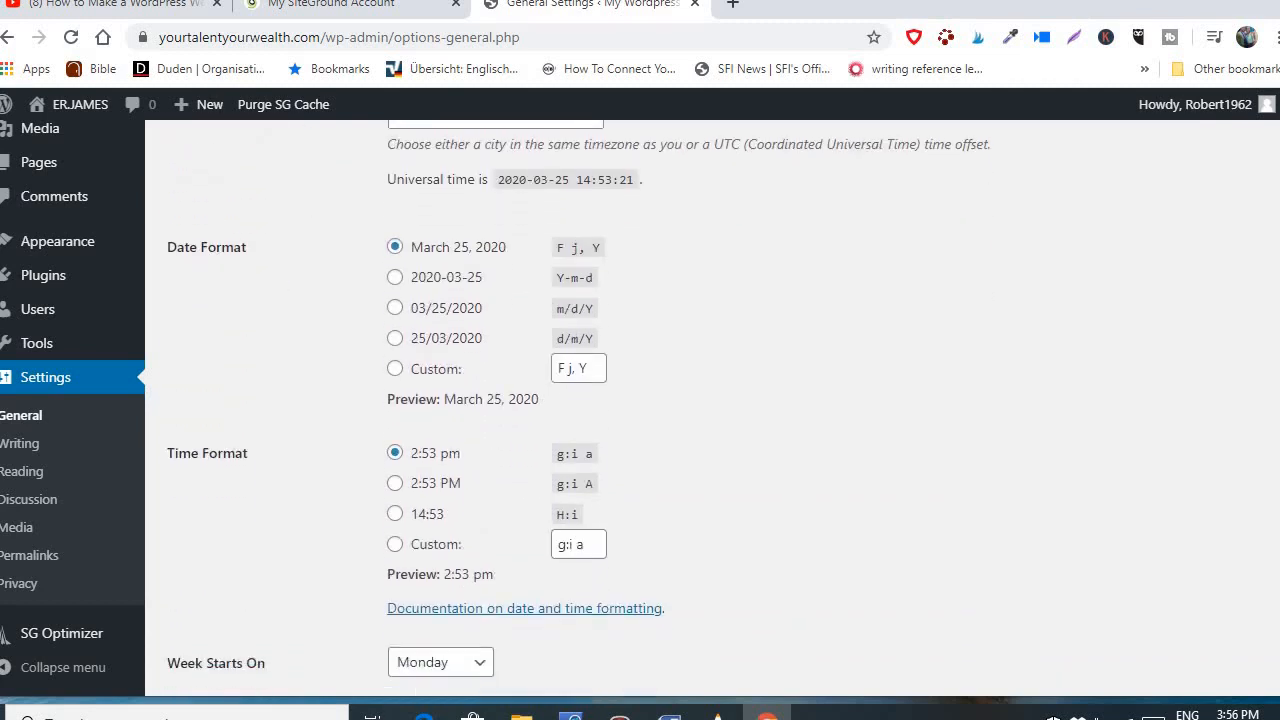
scroll(640, 400, down, 2)
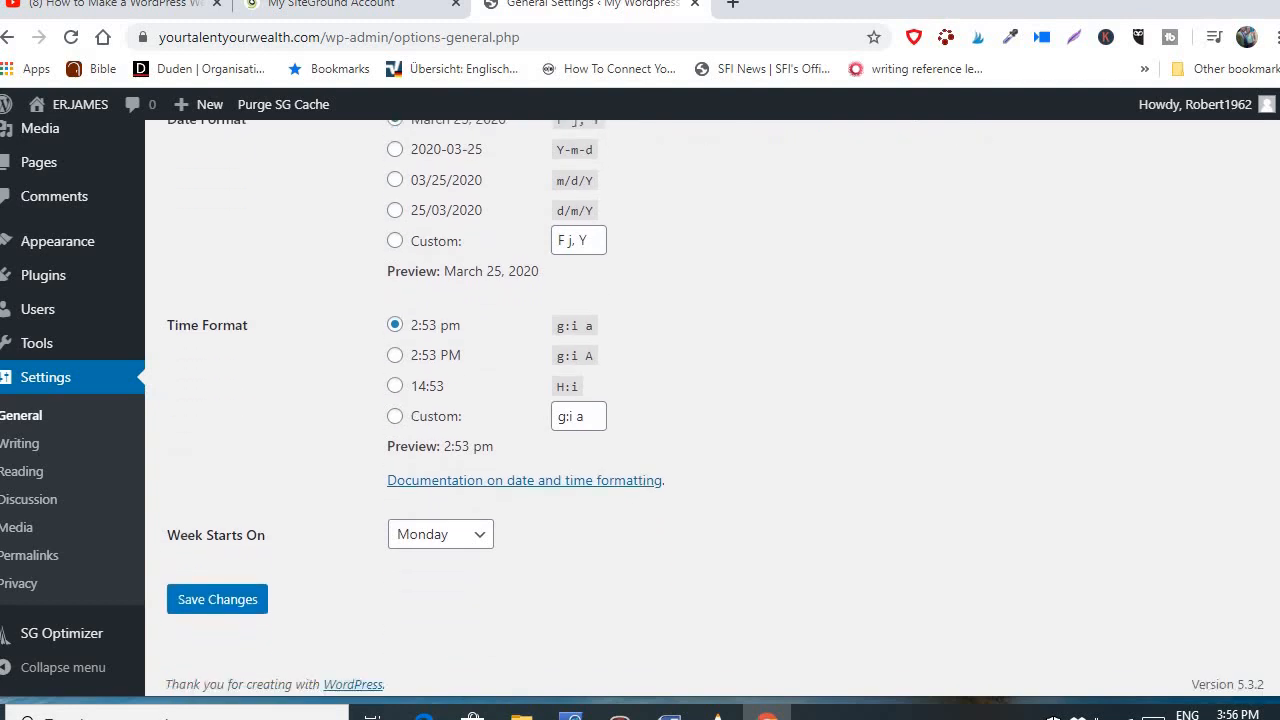
click(208, 601)
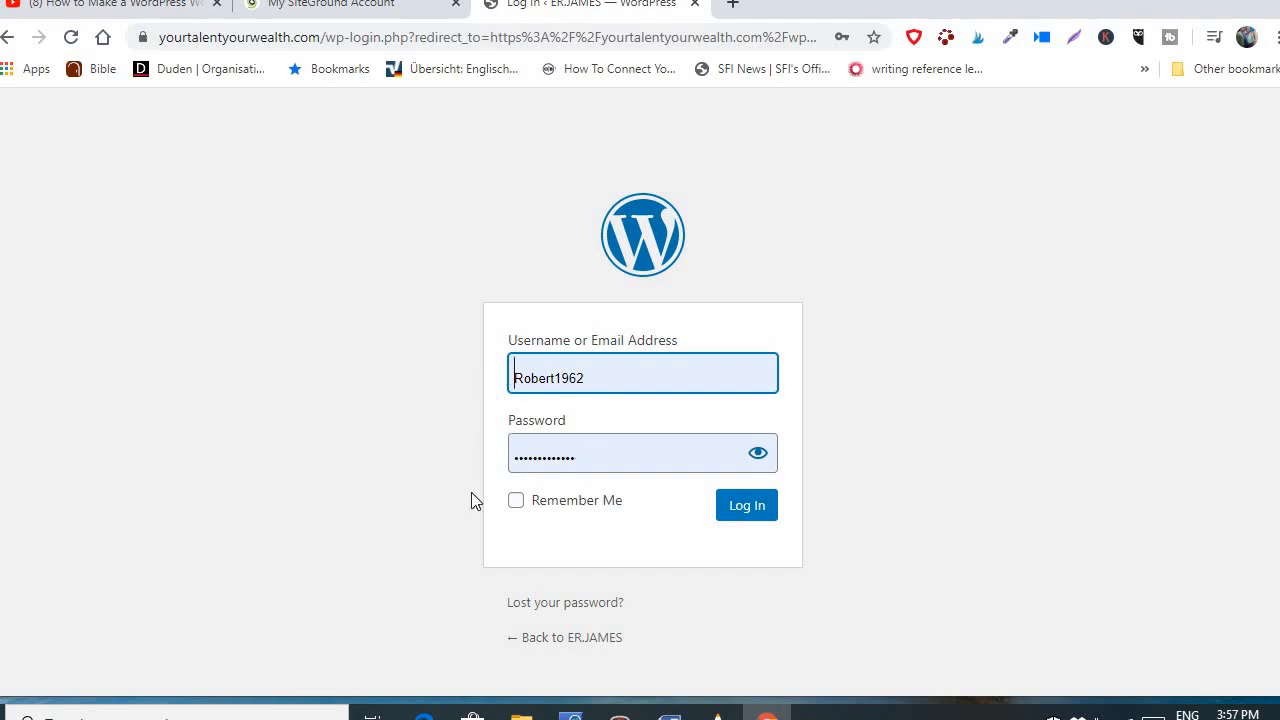
click(748, 515)
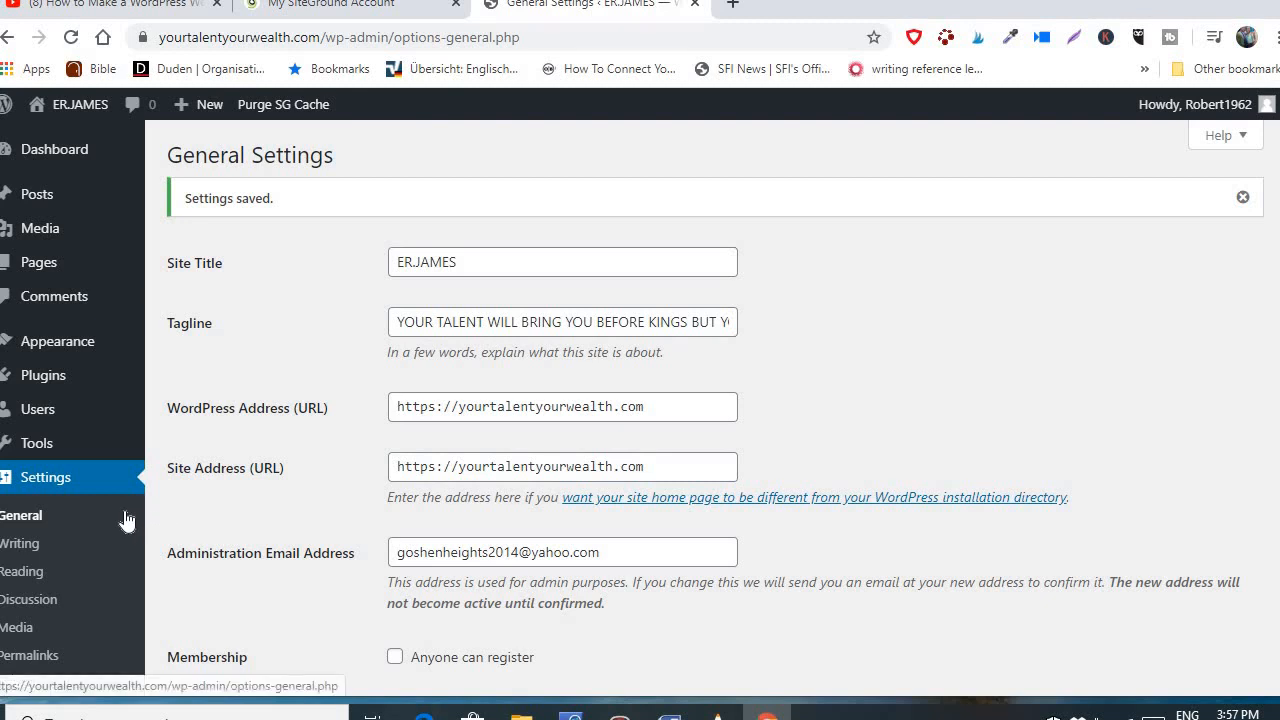
Open the discussion settings, review the comment, moderation and avatar options, and save them with the existing choices
click(33, 603)
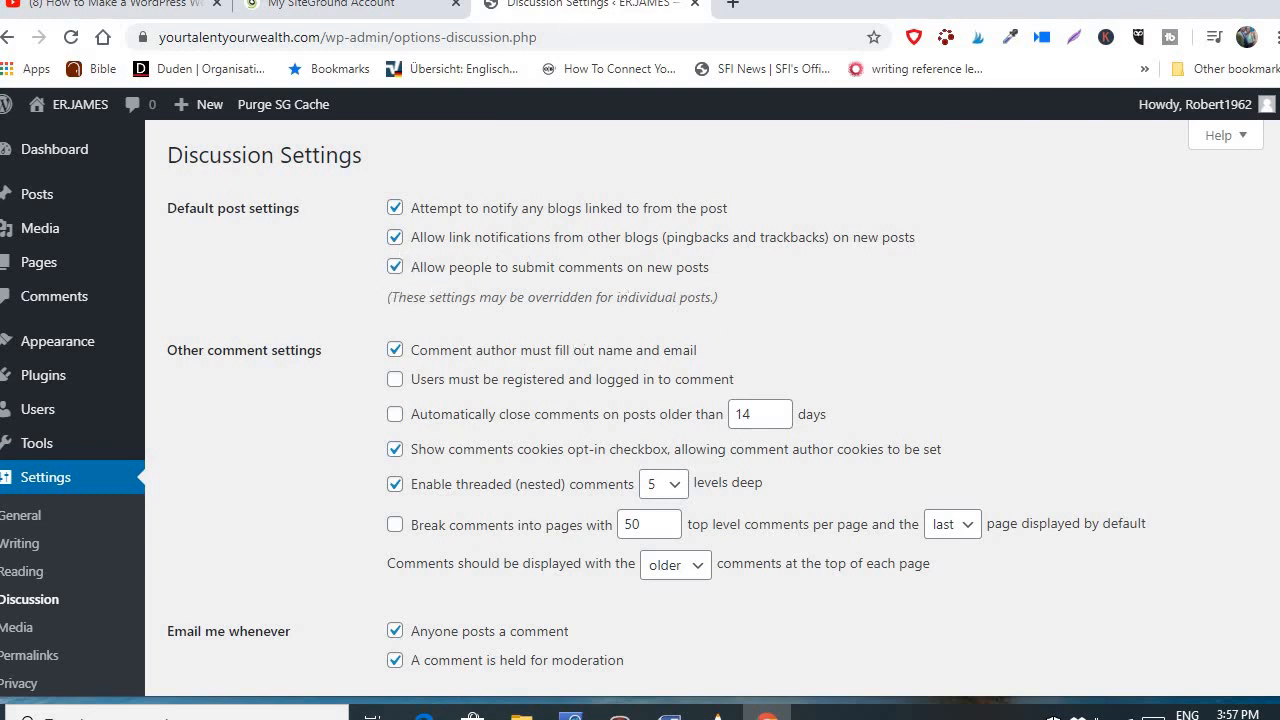
scroll(690, 410, down, 3)
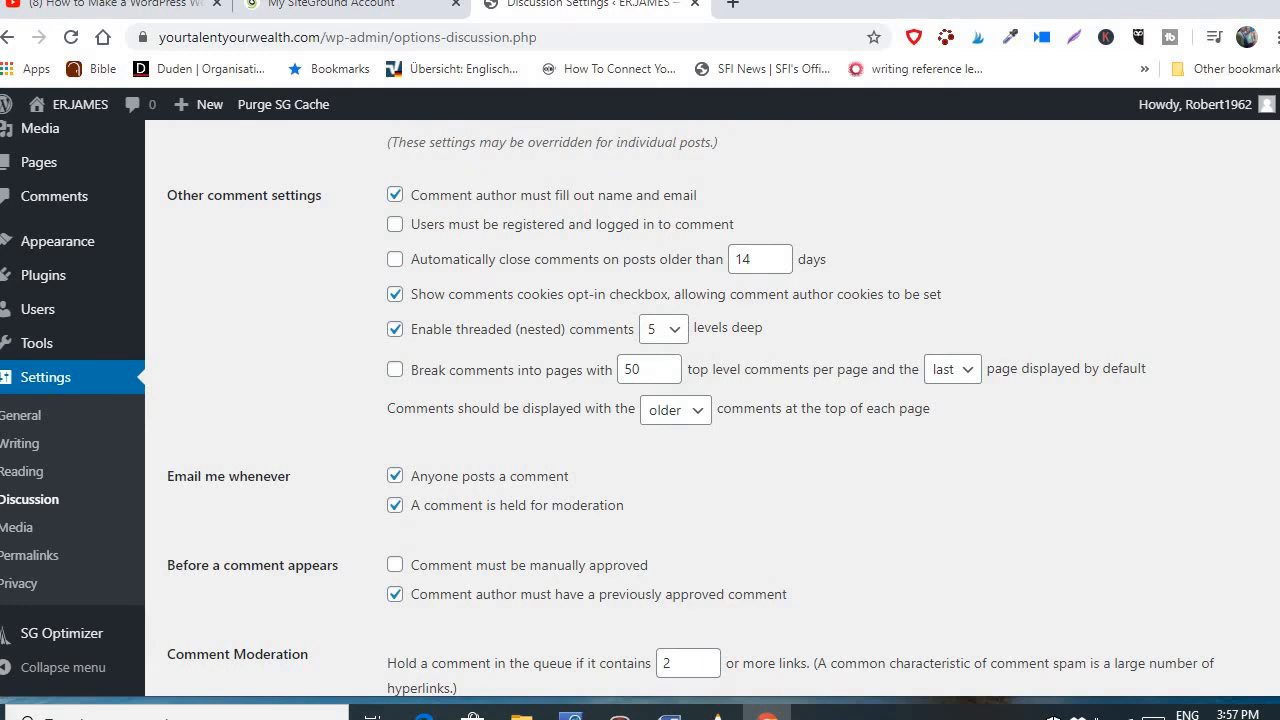
scroll(607, 408, up, 1)
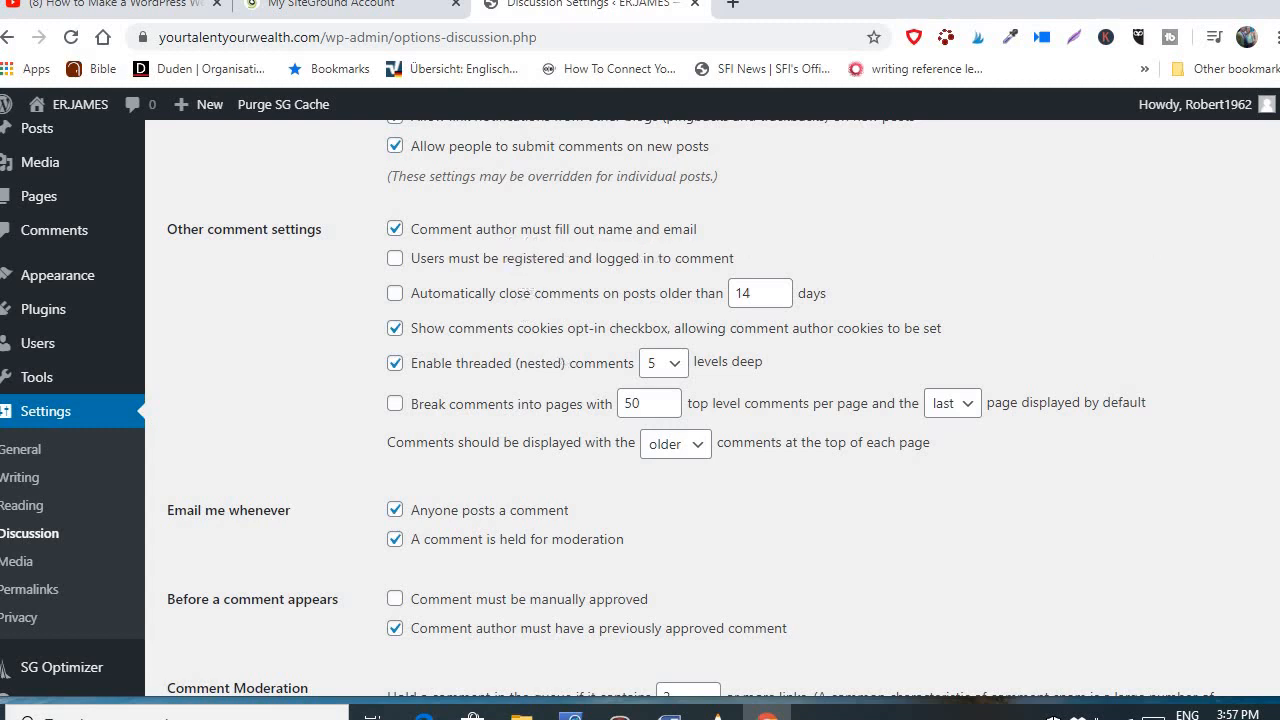
scroll(700, 400, down, 3)
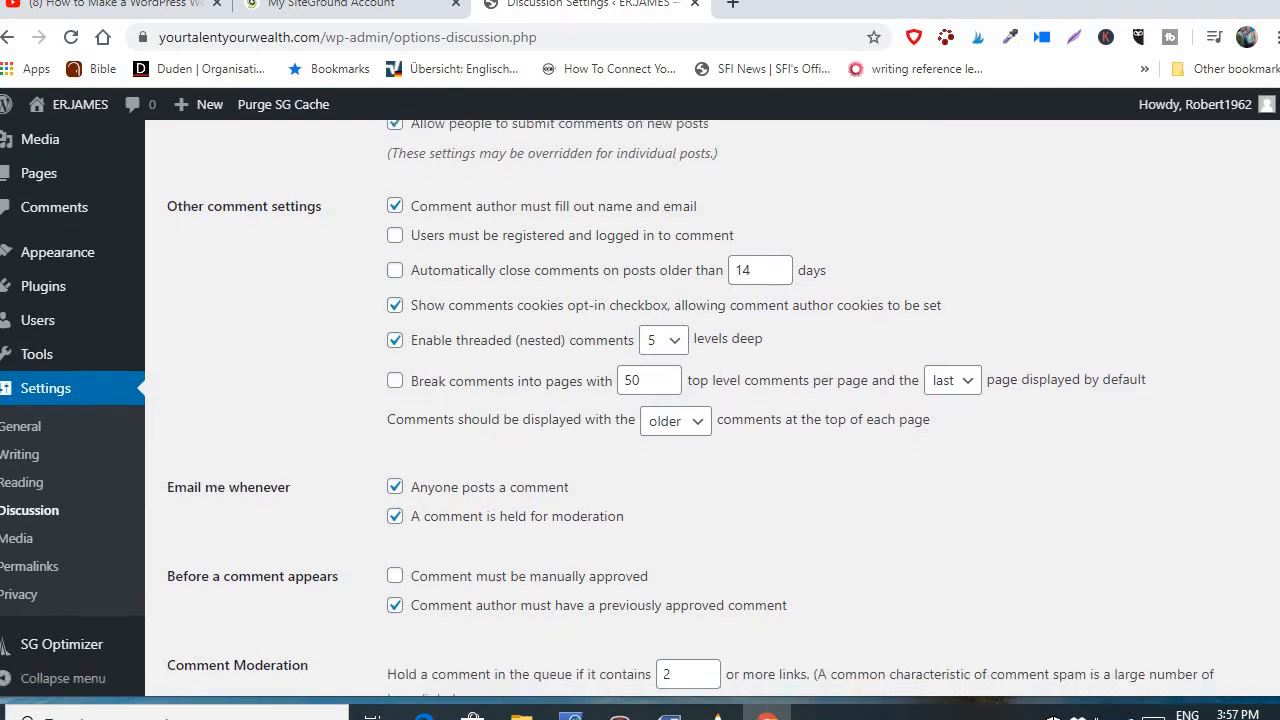
scroll(700, 400, down, 1)
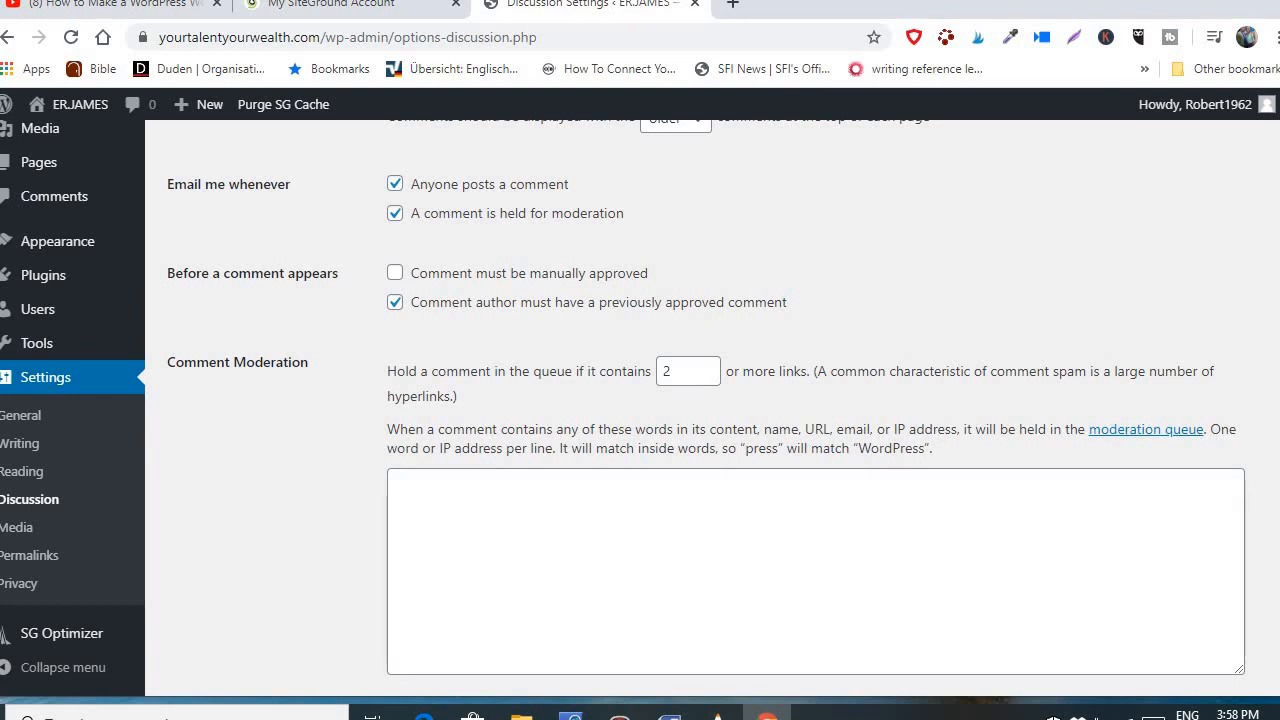
scroll(706, 408, down, 4)
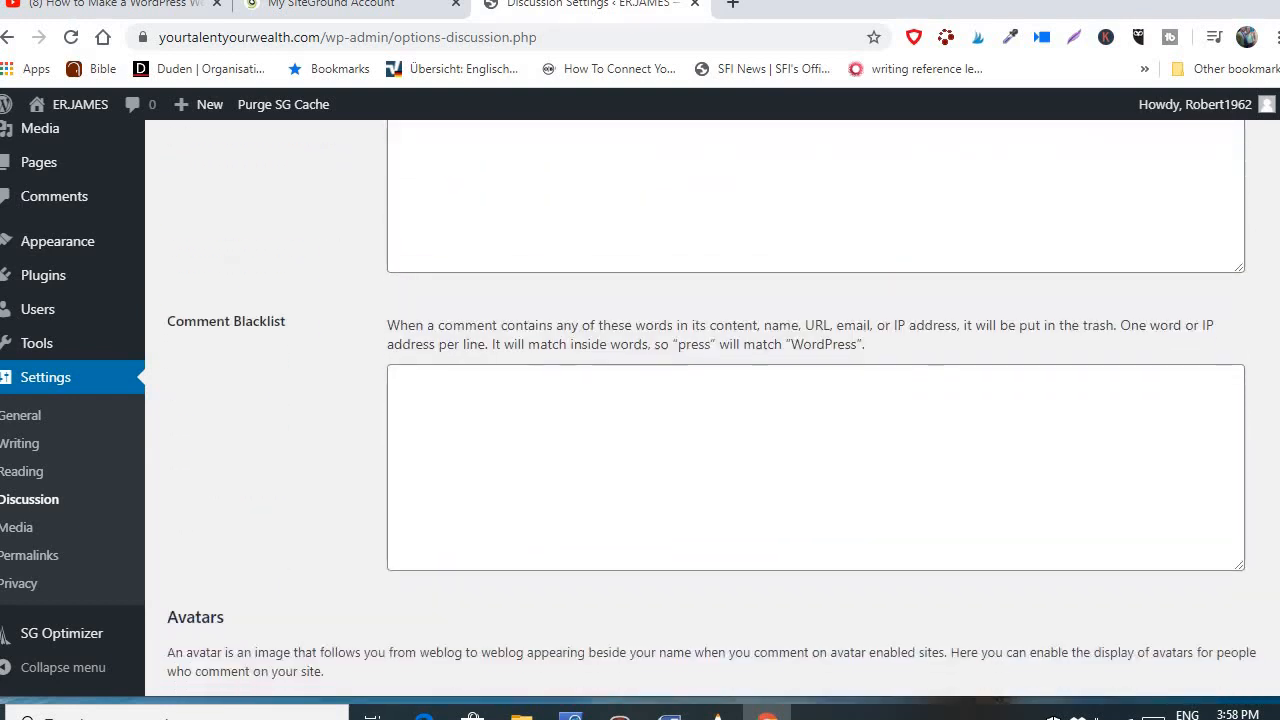
scroll(706, 408, down, 4)
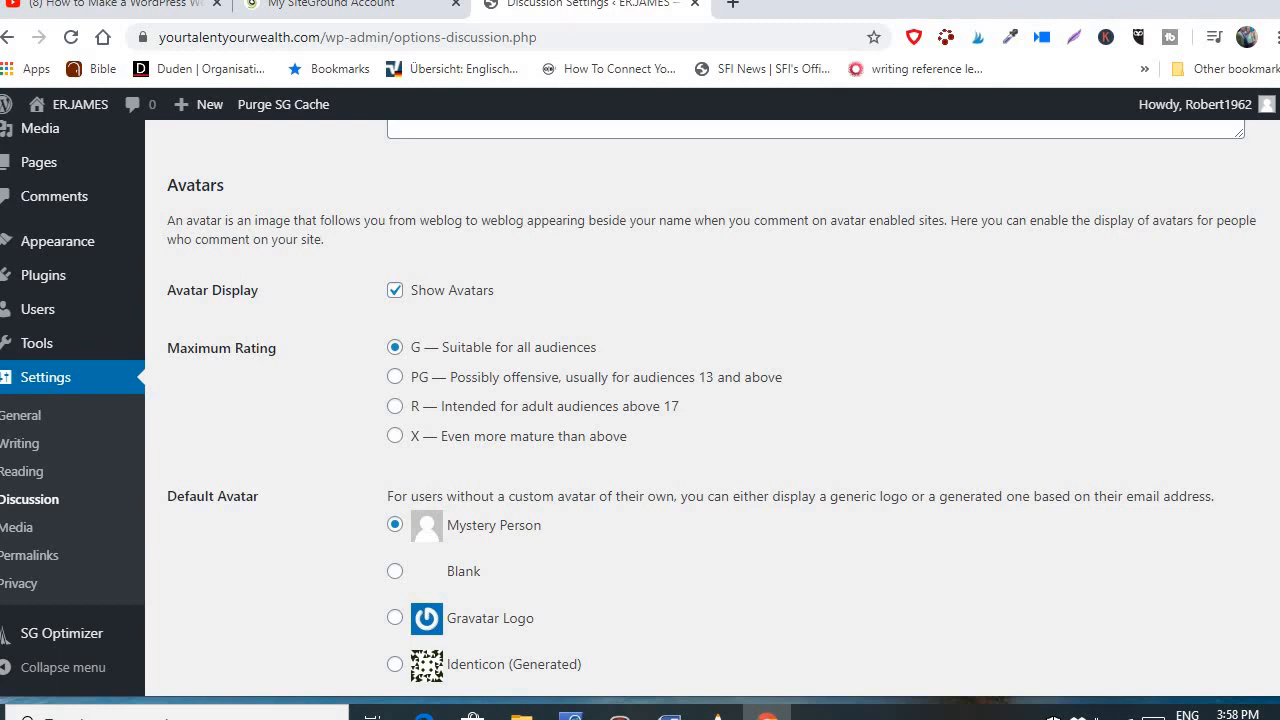
scroll(706, 408, down, 3)
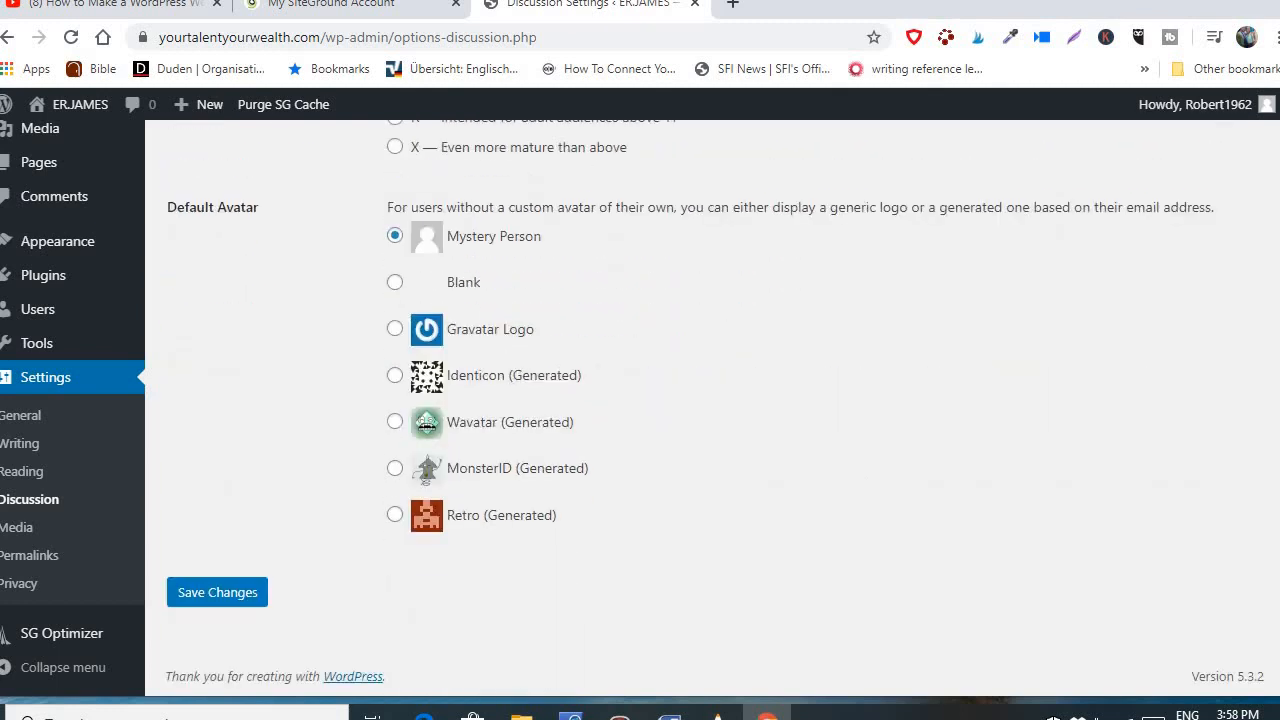
click(220, 600)
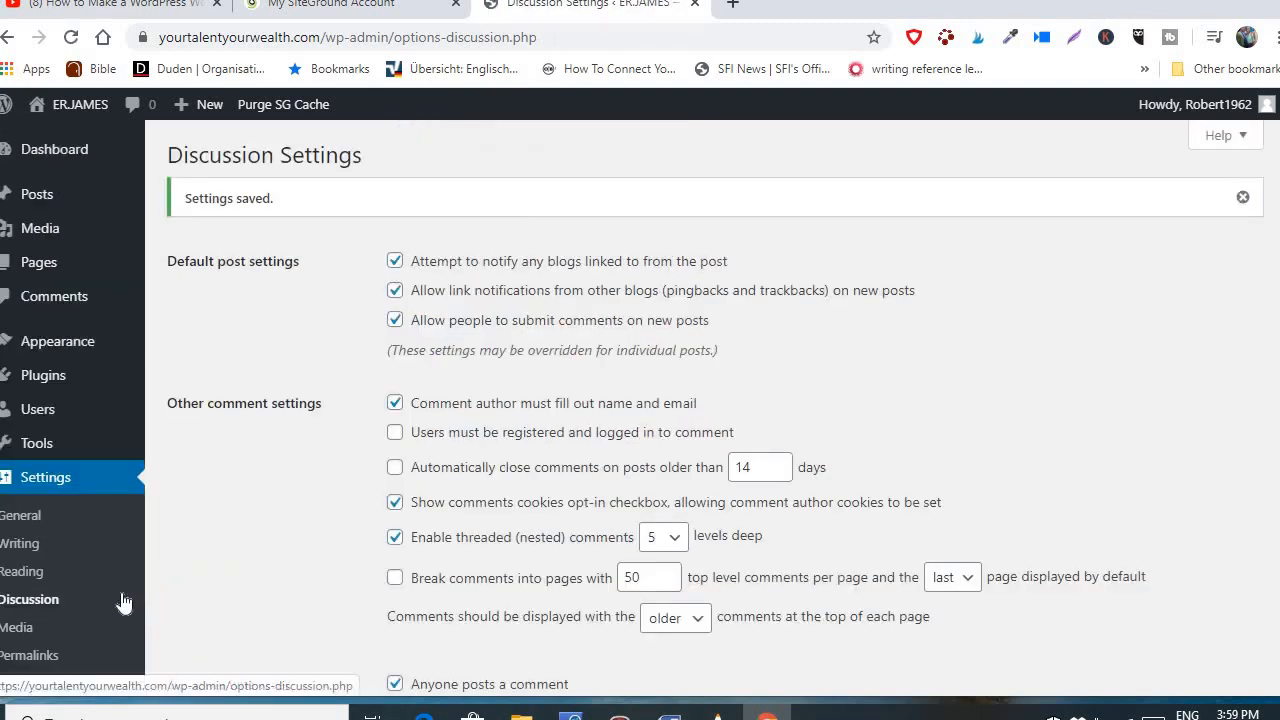
Open the permalink settings, save them with the Post name structure, and return to the dashboard home
click(30, 655)
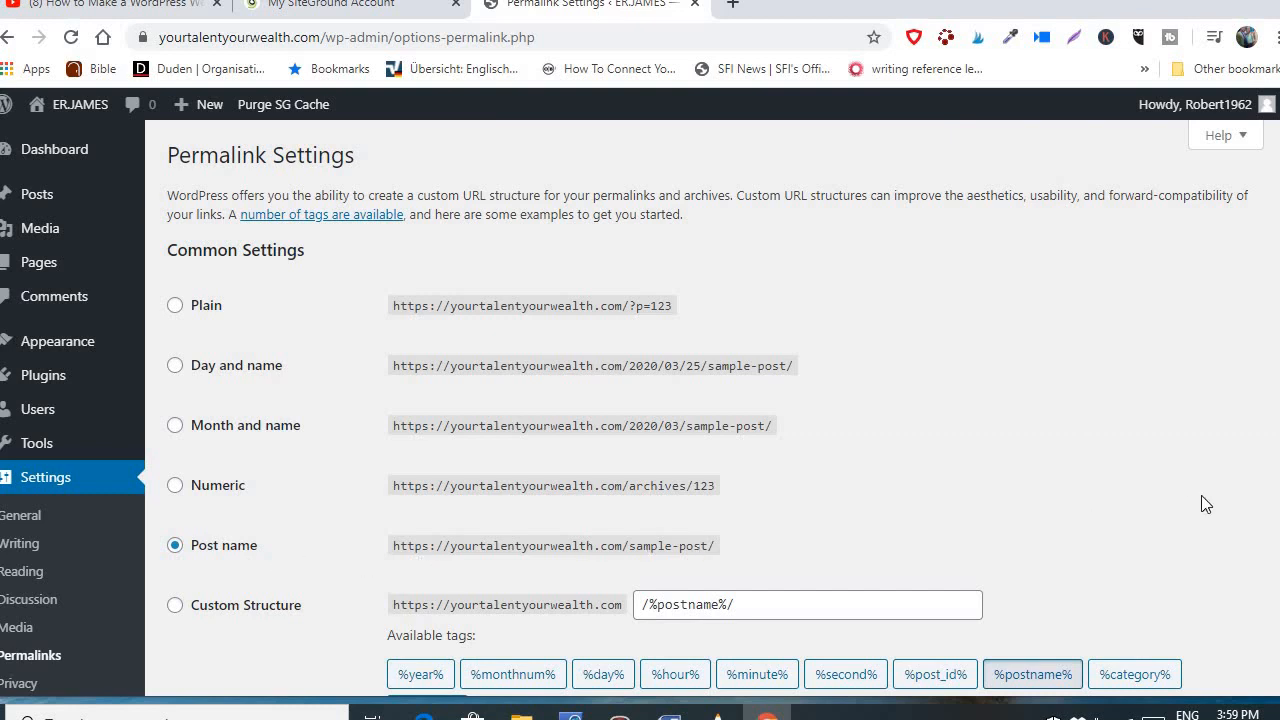
scroll(640, 400, down, 3)
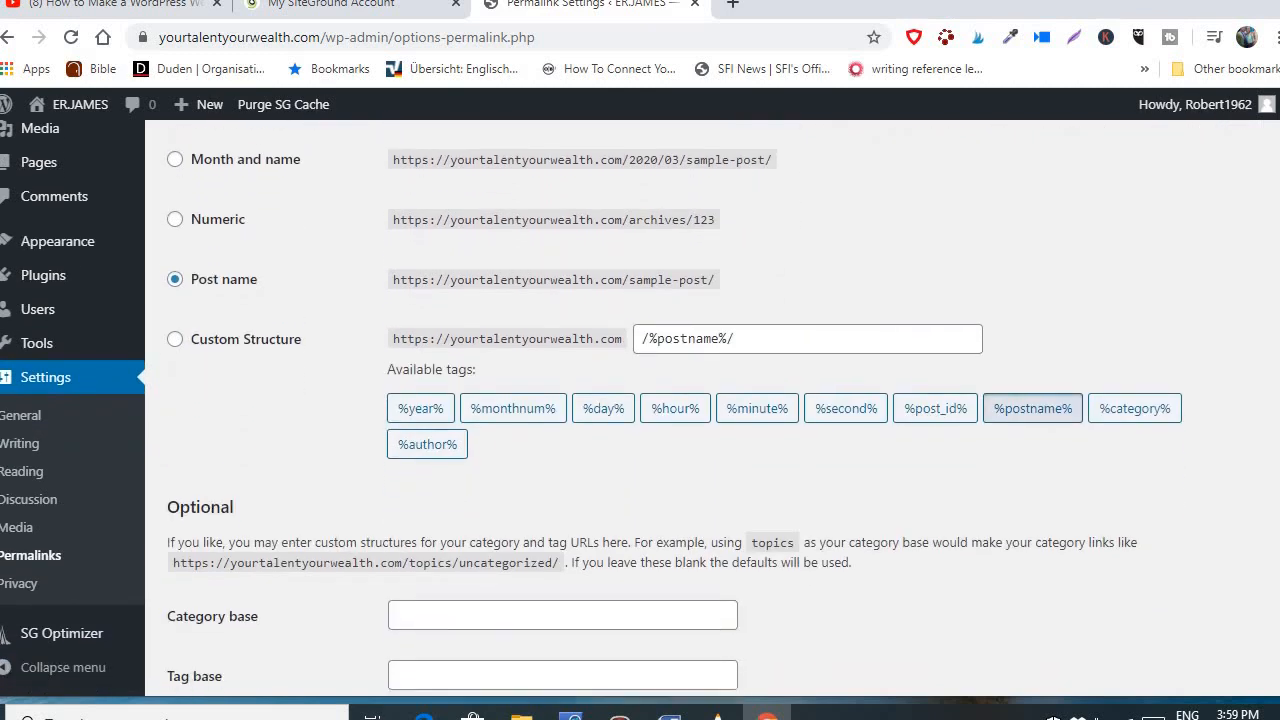
scroll(640, 400, down, 2)
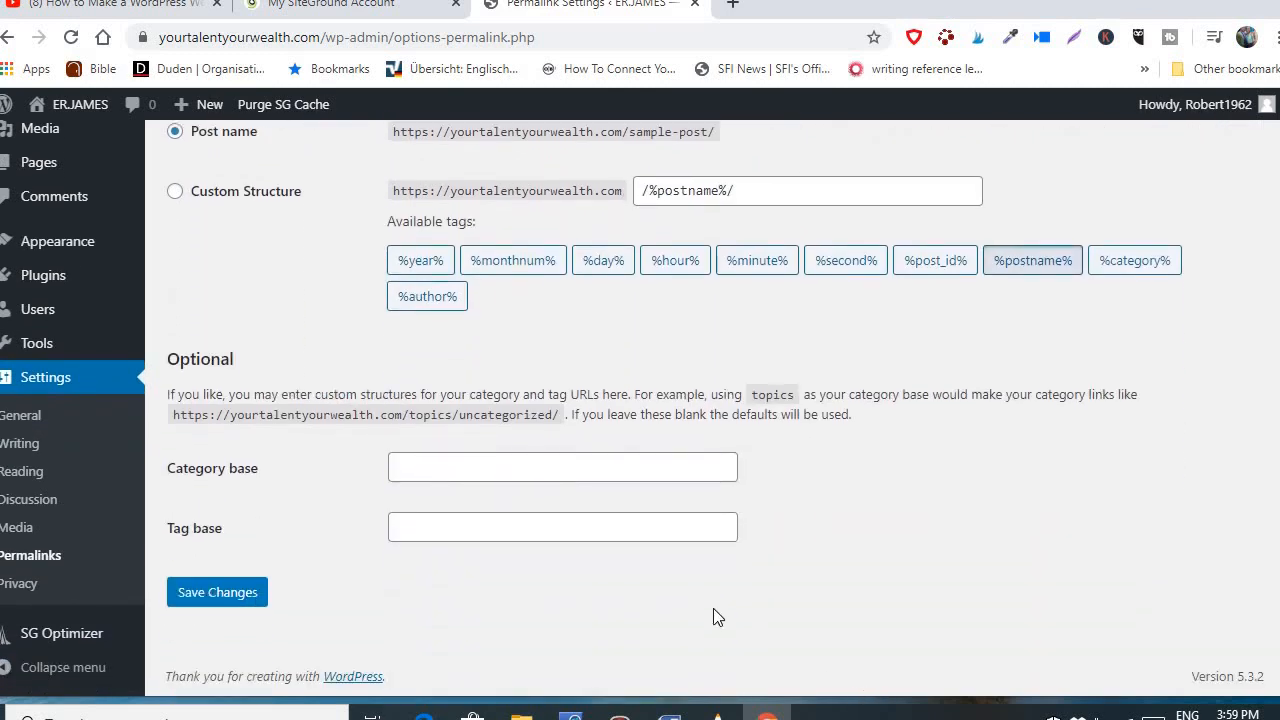
click(223, 600)
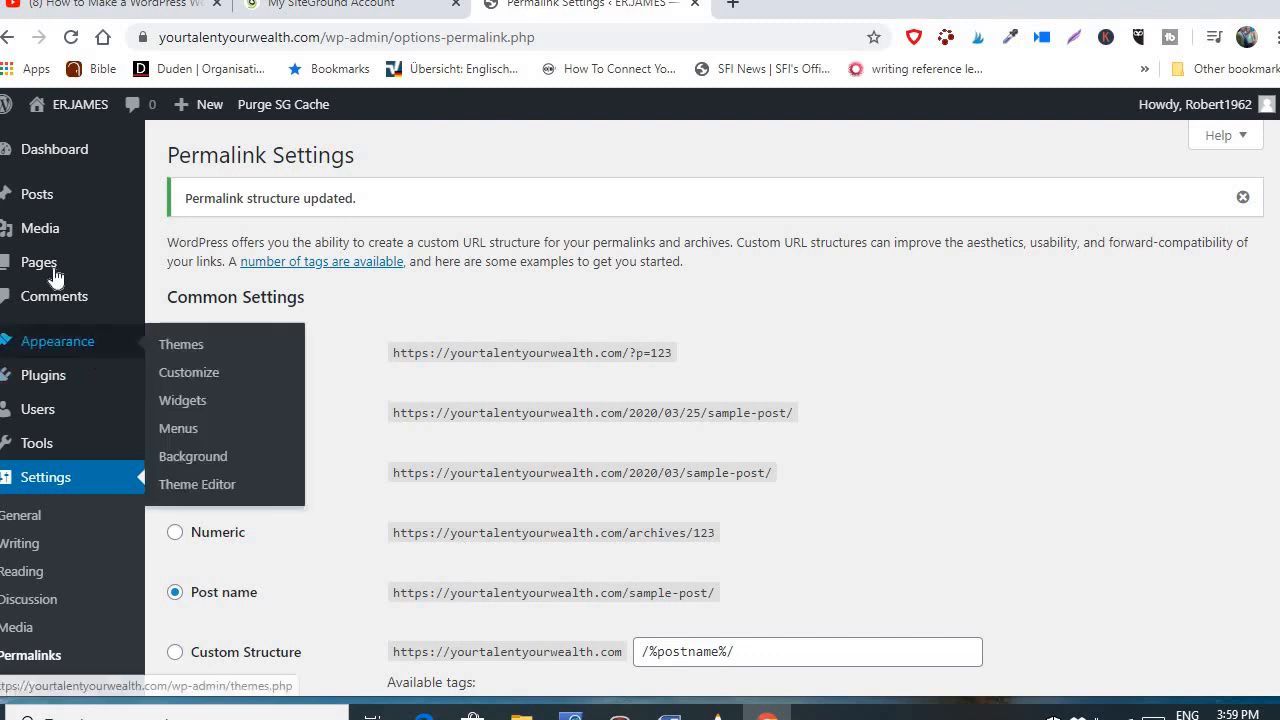
click(49, 160)
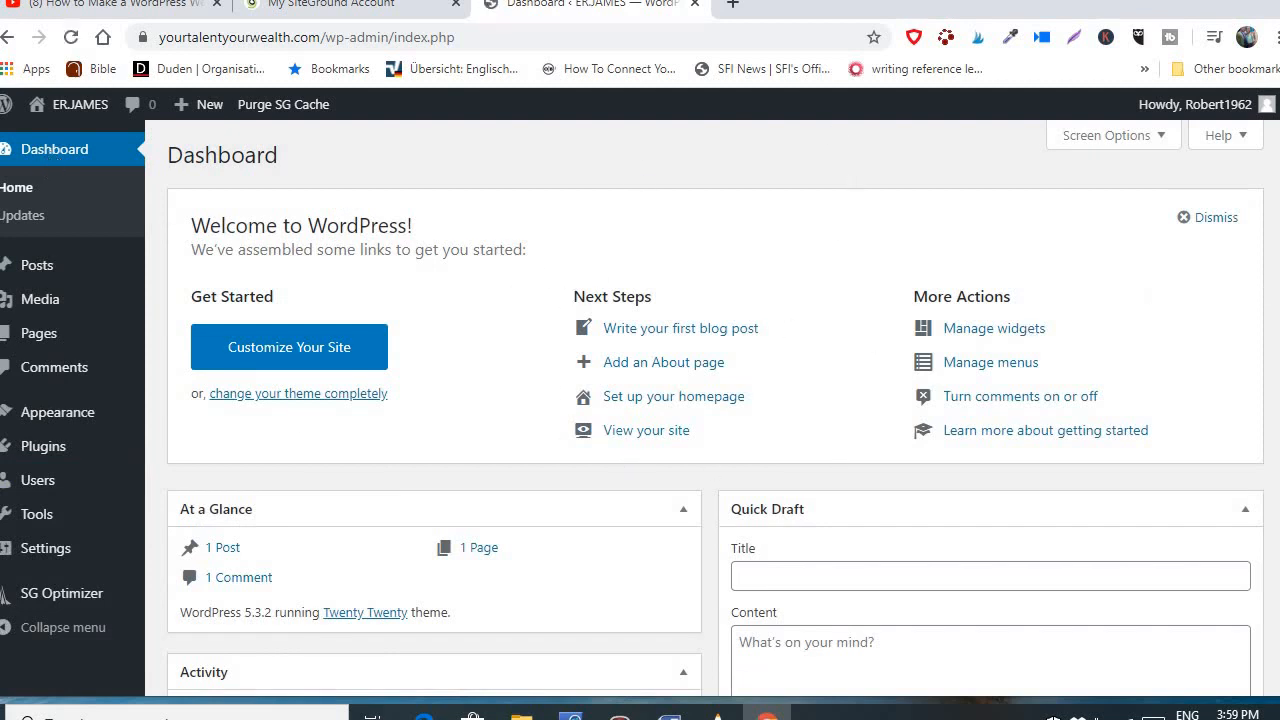
Hide the Welcome, WordPress Events and News, Quick Draft, Activity and At a Glance boxes on the dashboard home
scroll(715, 408, down, 3)
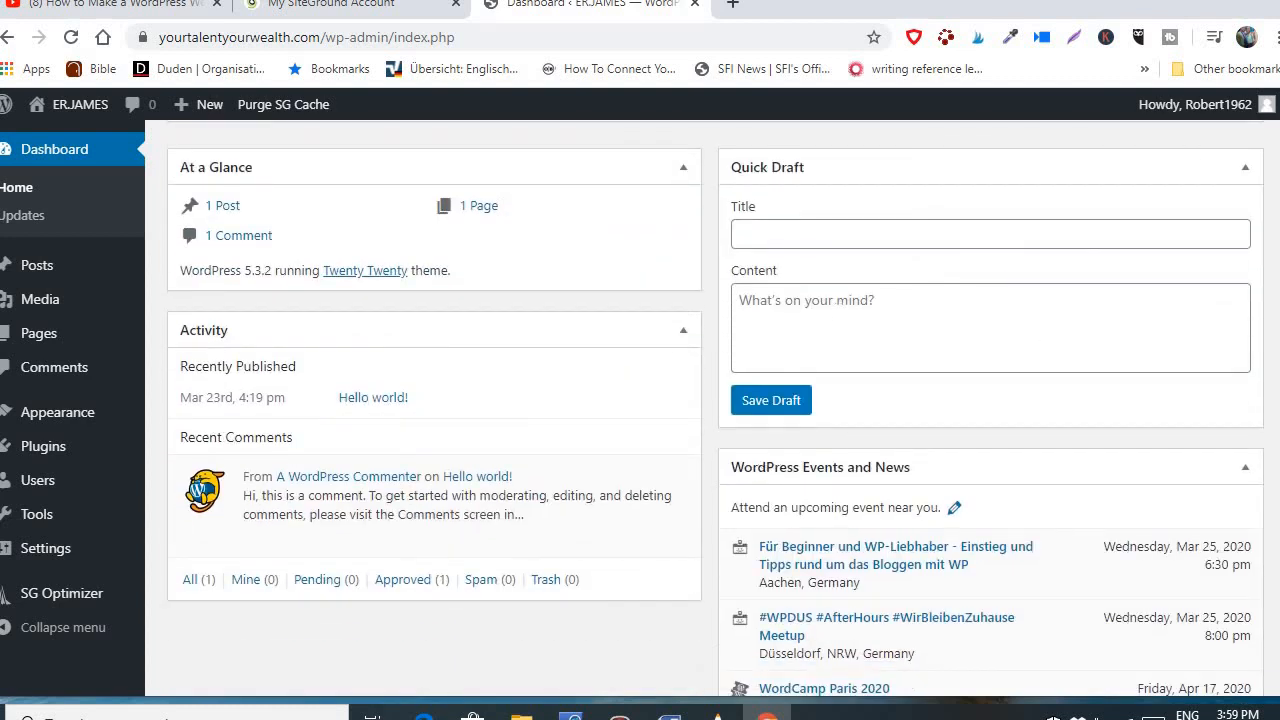
scroll(715, 408, up, 3)
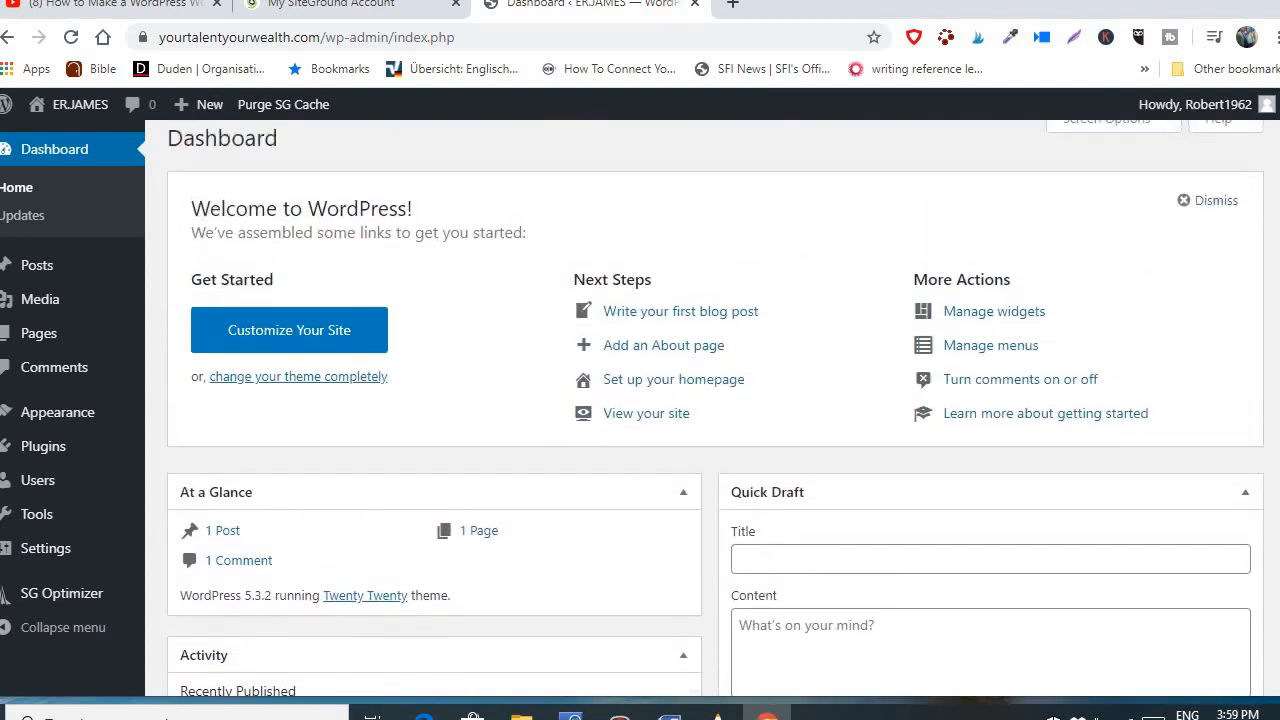
scroll(715, 408, up, 1)
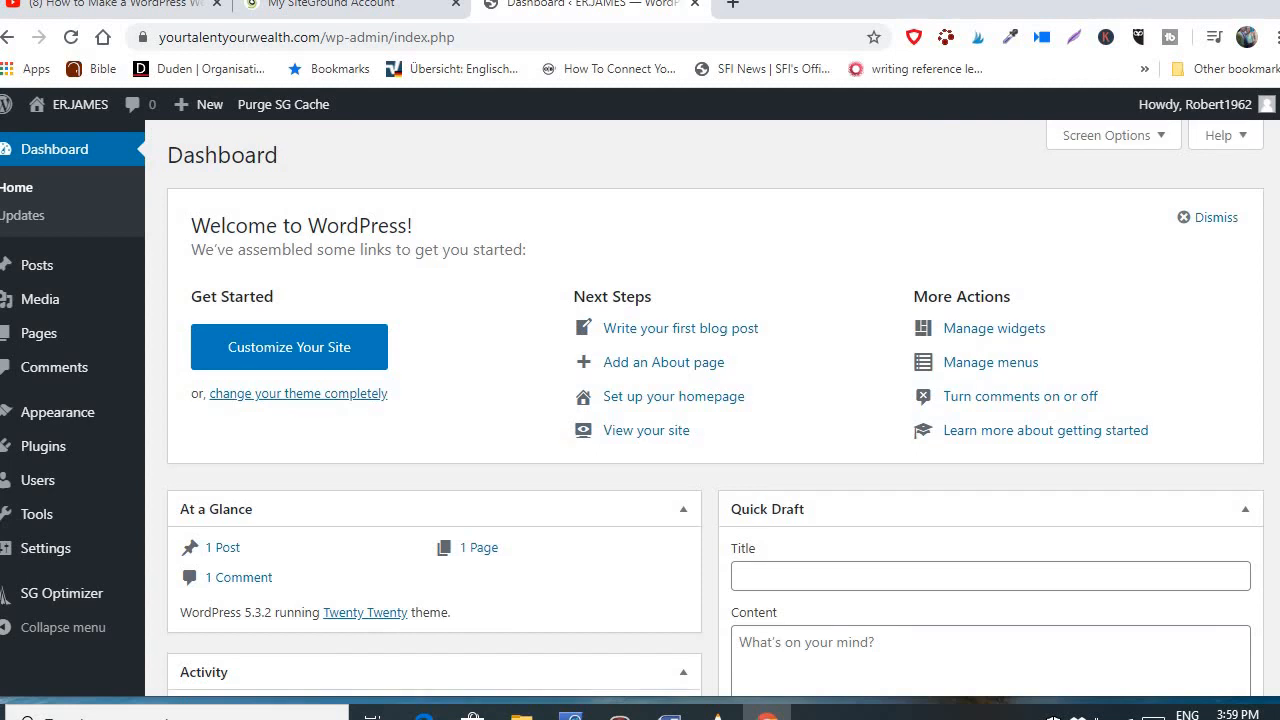
click(1110, 139)
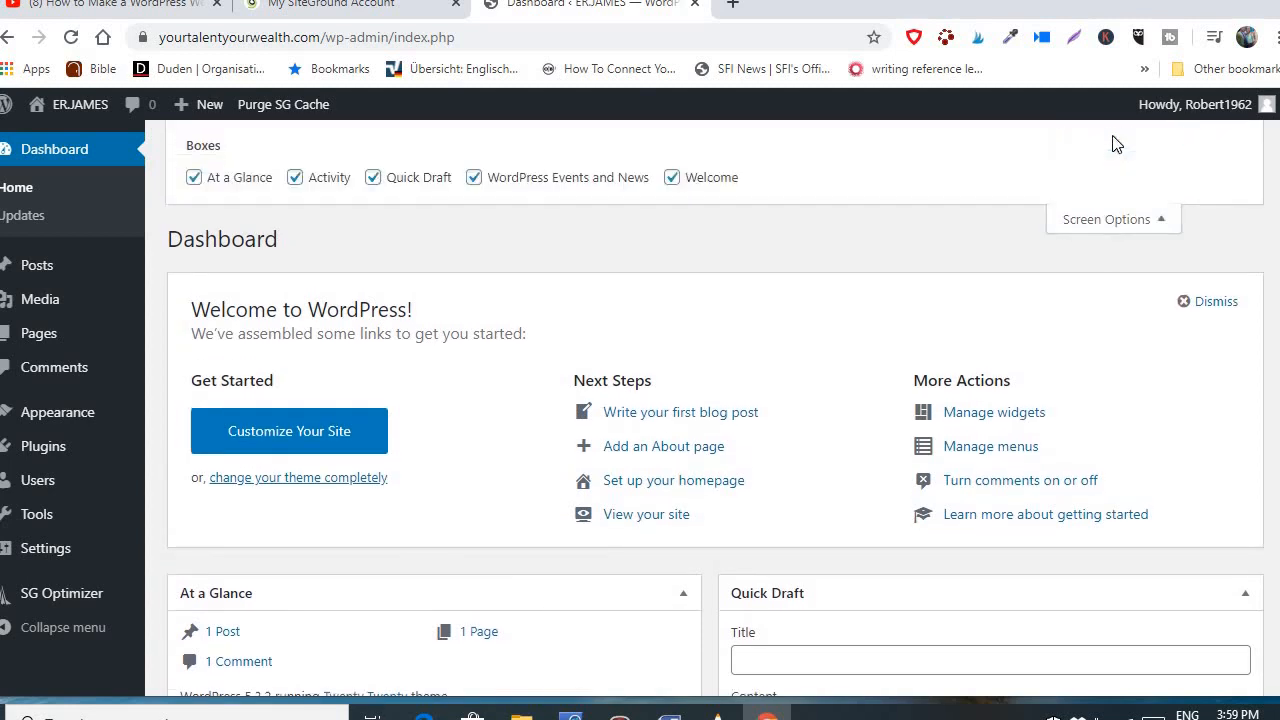
click(673, 180)
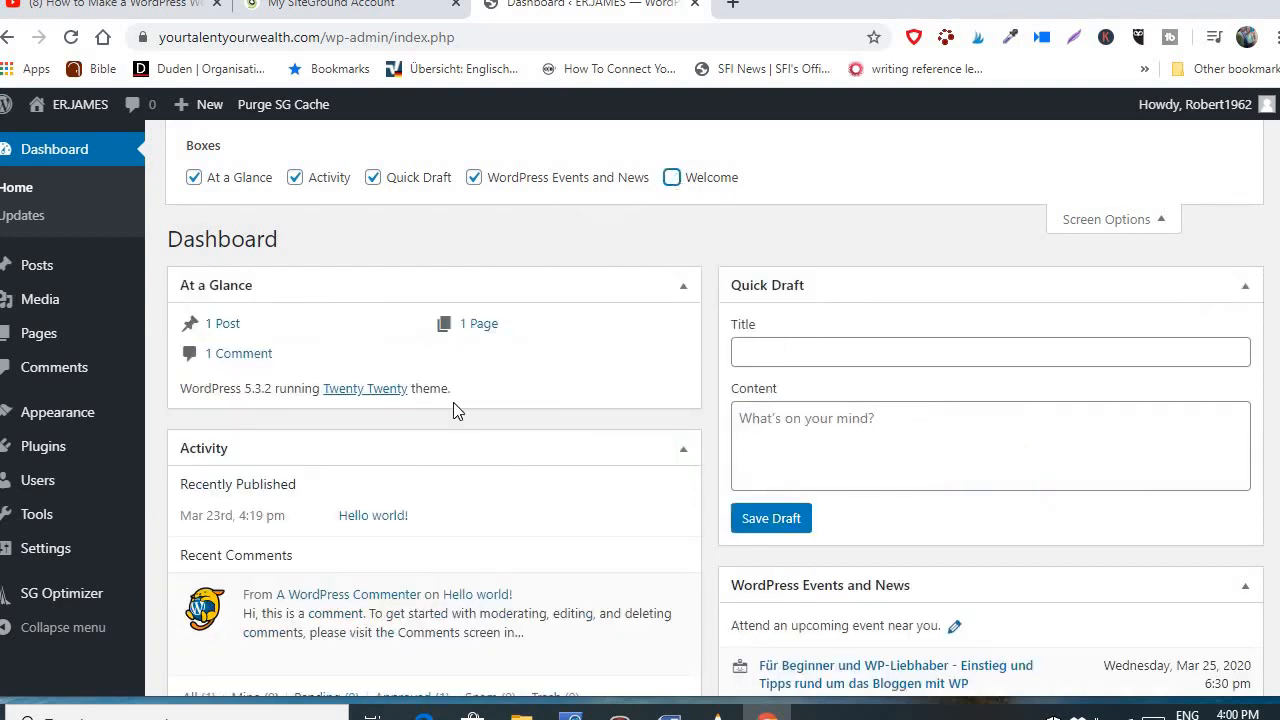
click(475, 180)
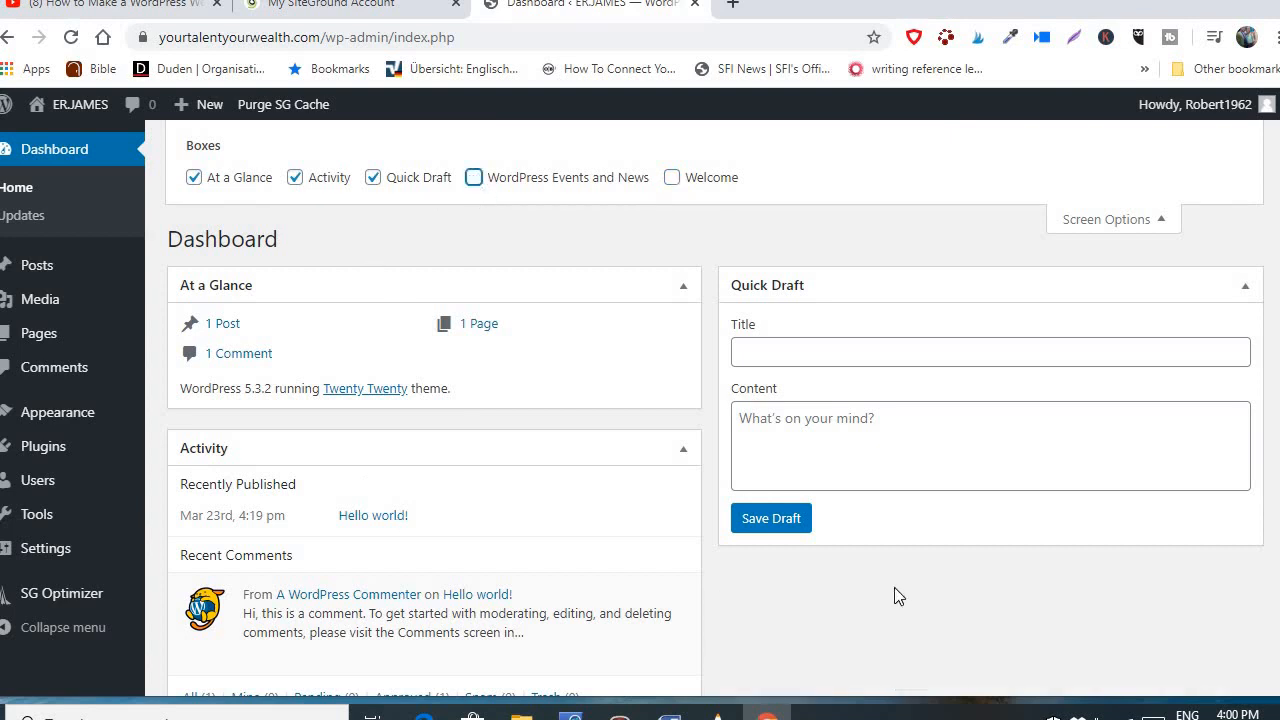
click(373, 180)
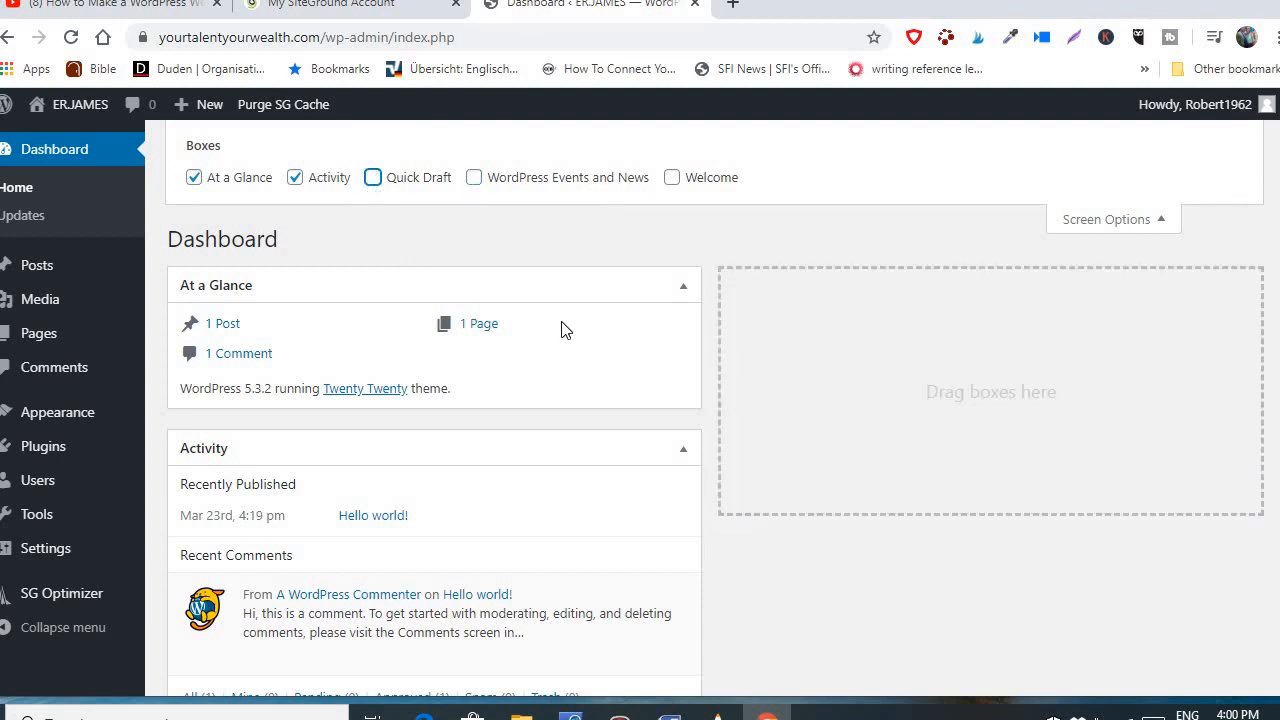
click(295, 180)
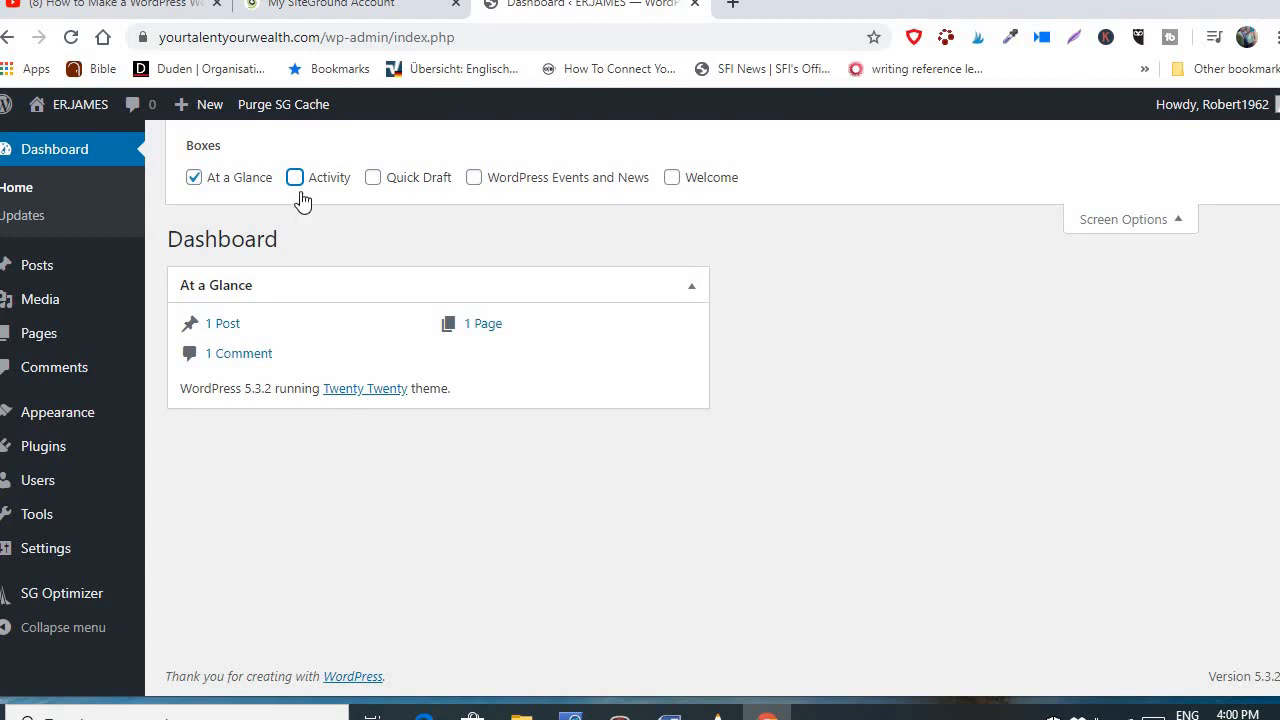
click(194, 180)
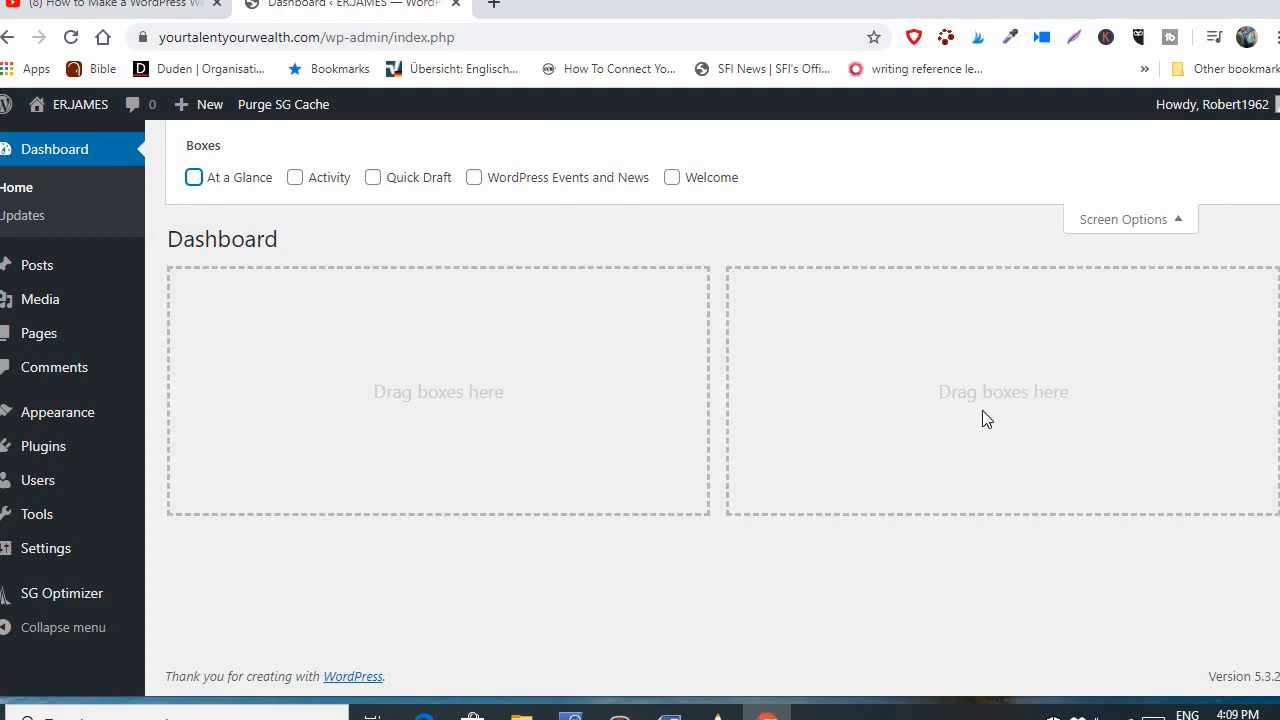
click(1177, 224)
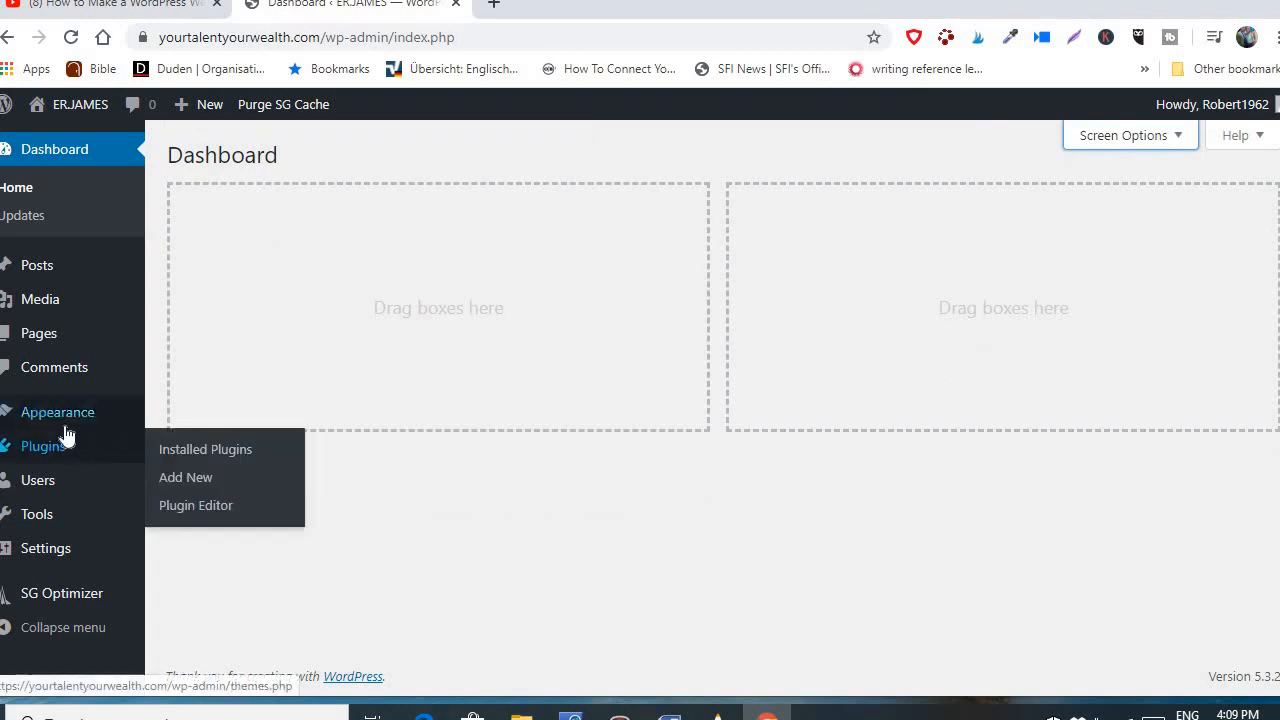
Open the installed themes and delete the Twenty Nineteen theme
mouse_move(61, 425)
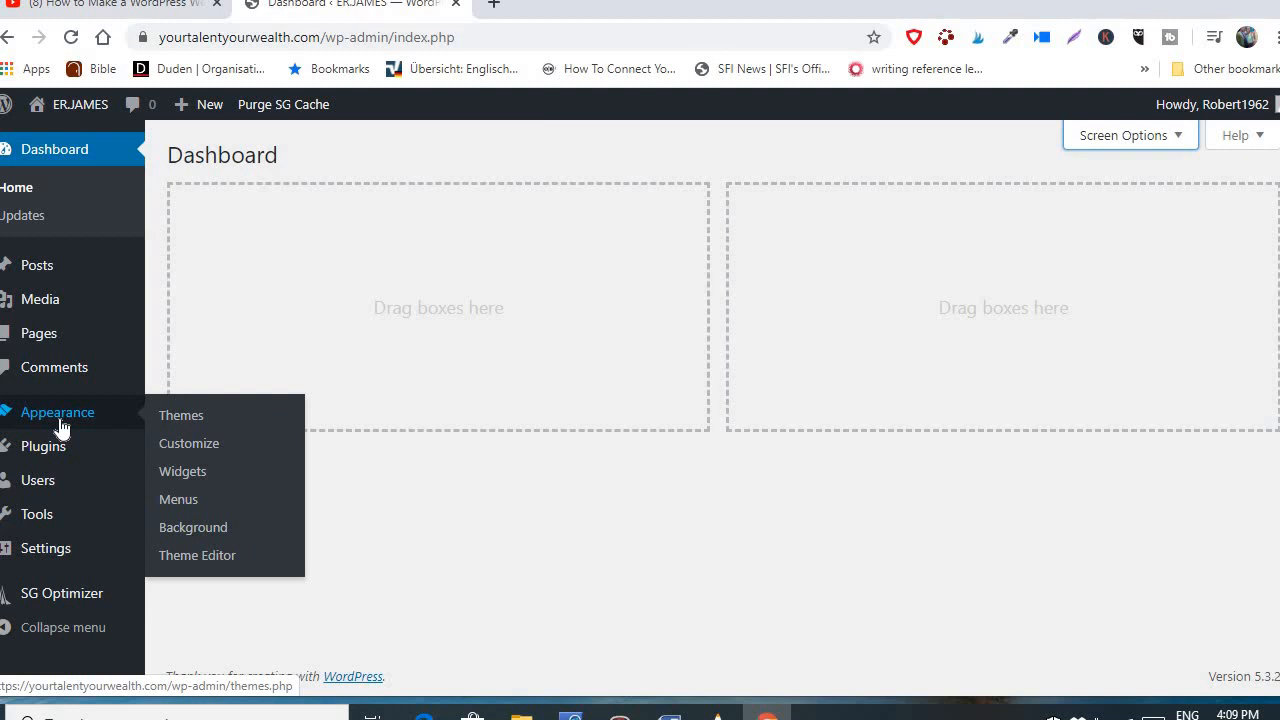
click(180, 425)
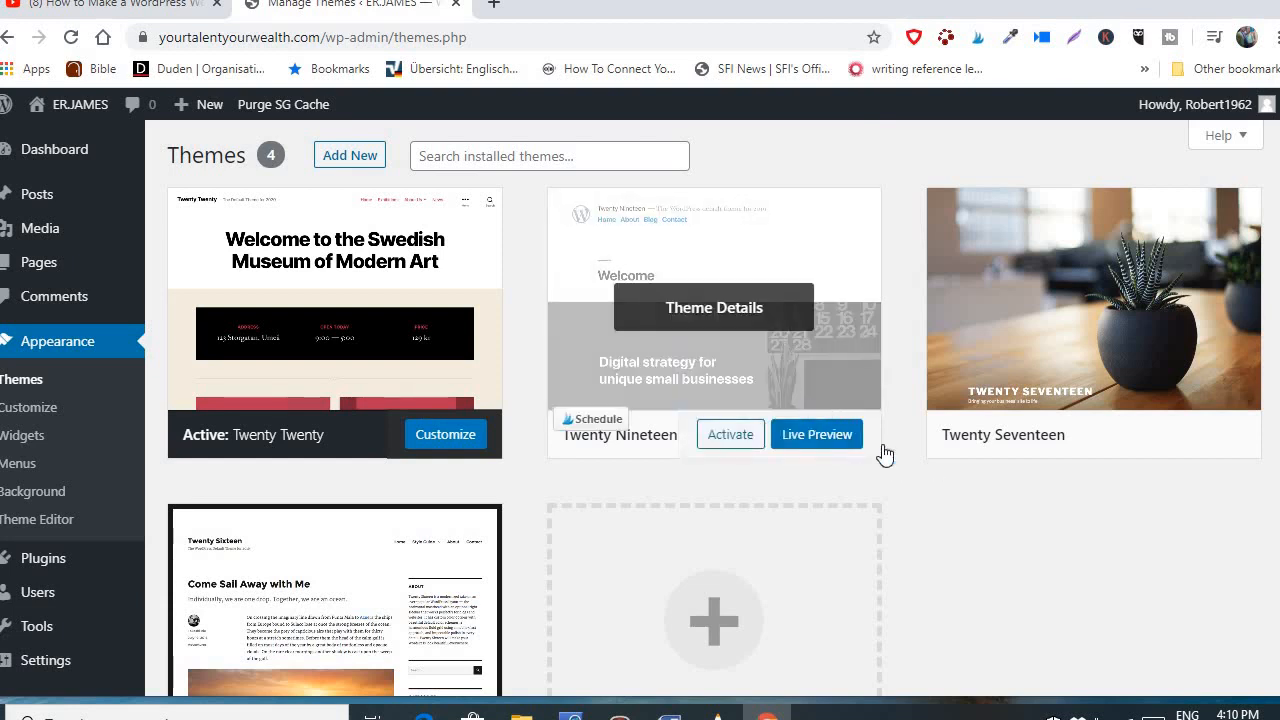
mouse_move(772, 370)
click(731, 318)
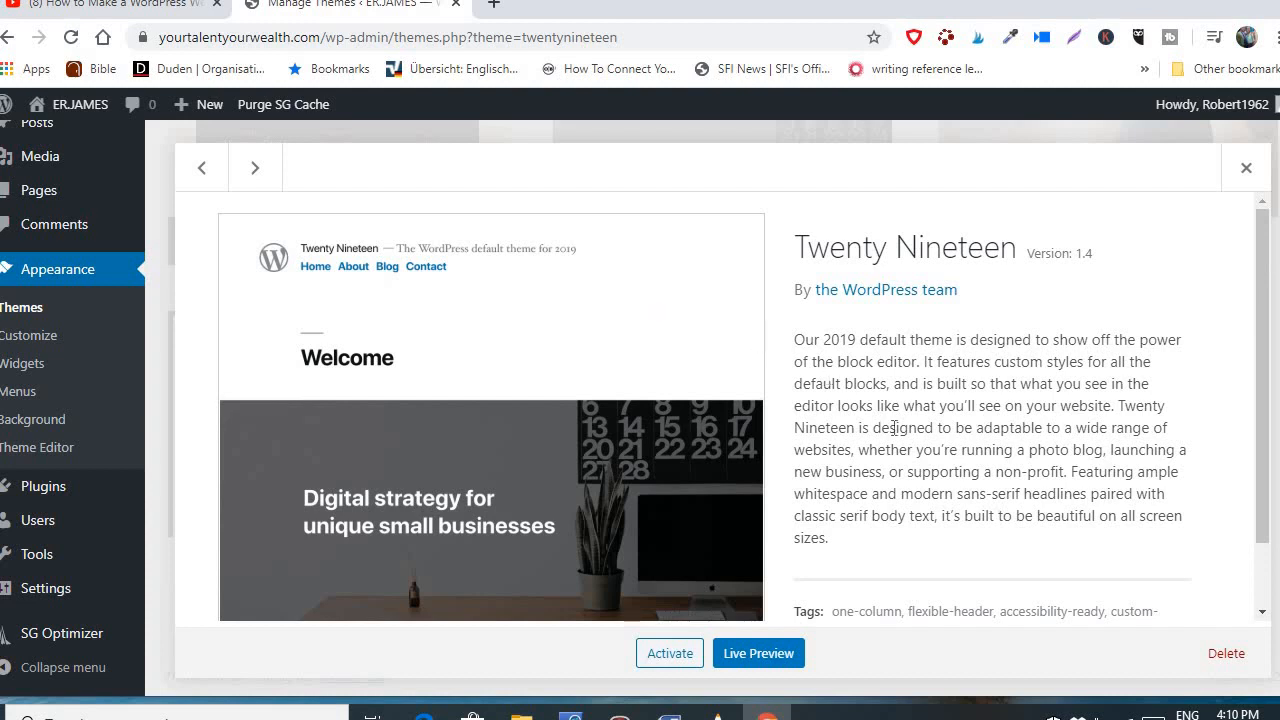
click(1226, 654)
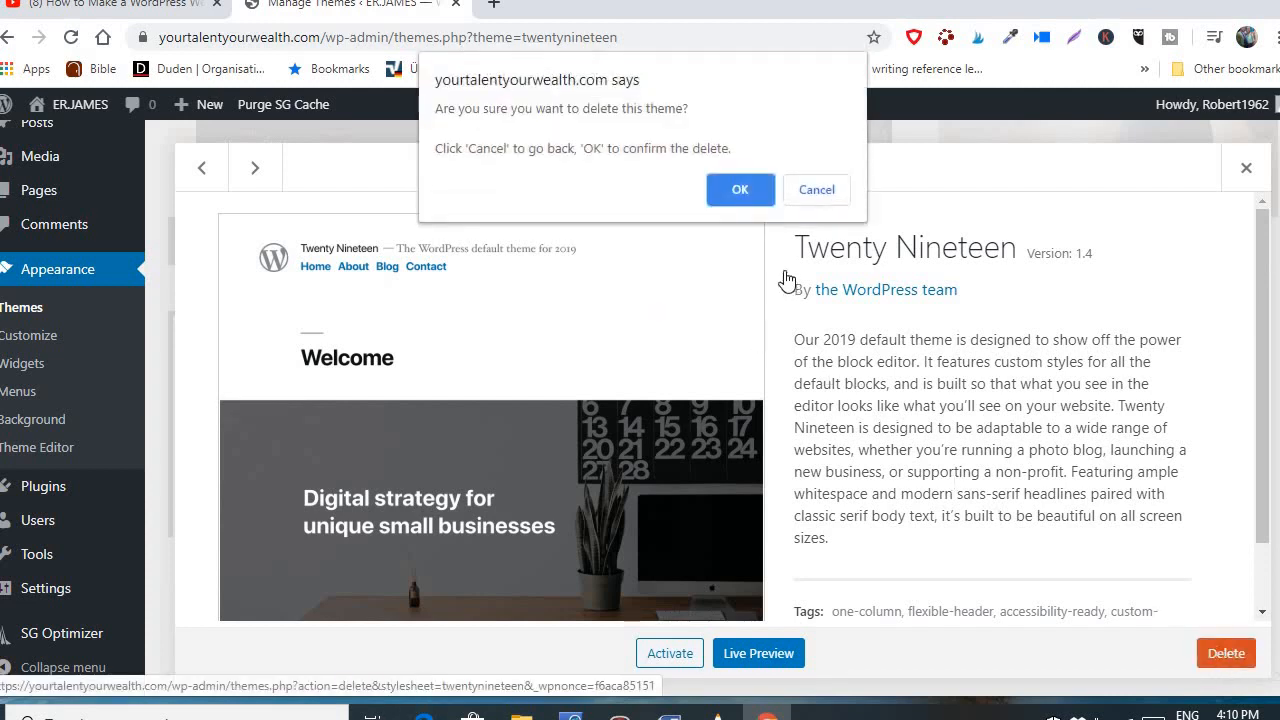
click(741, 190)
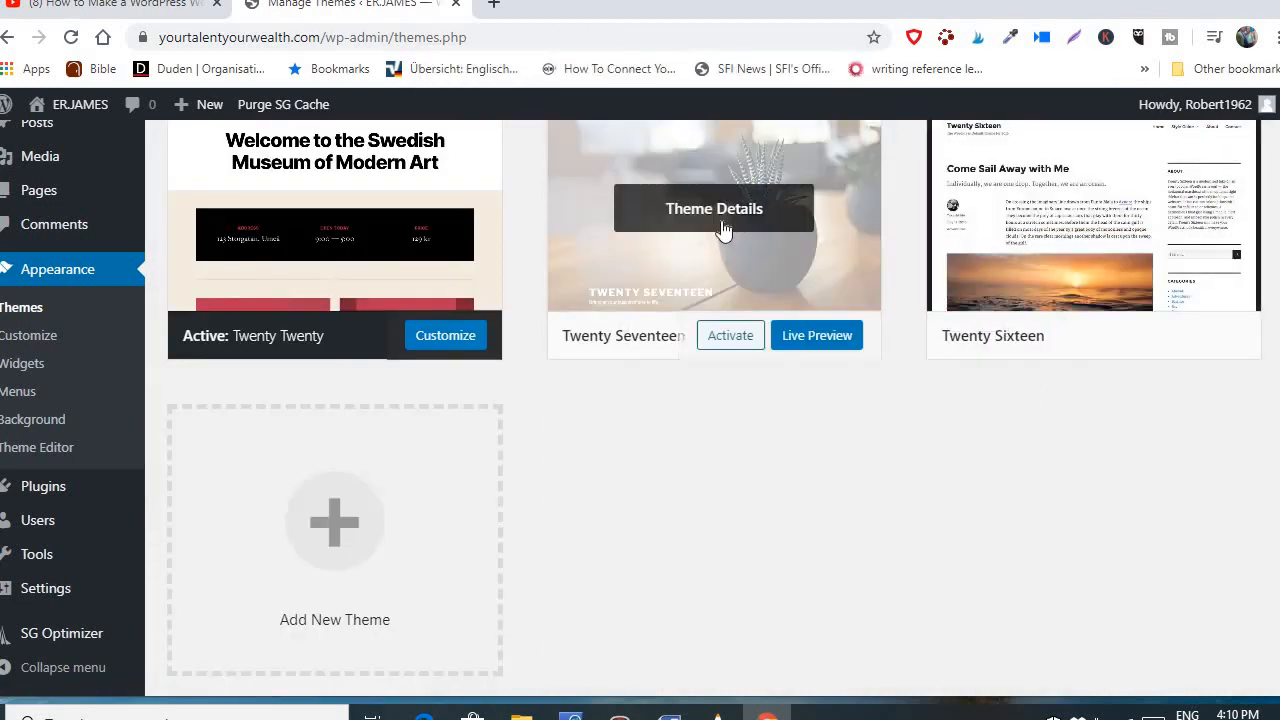
Delete the unused Twenty Seventeen and Twenty Sixteen themes, keeping only the active Twenty Twenty theme
click(720, 212)
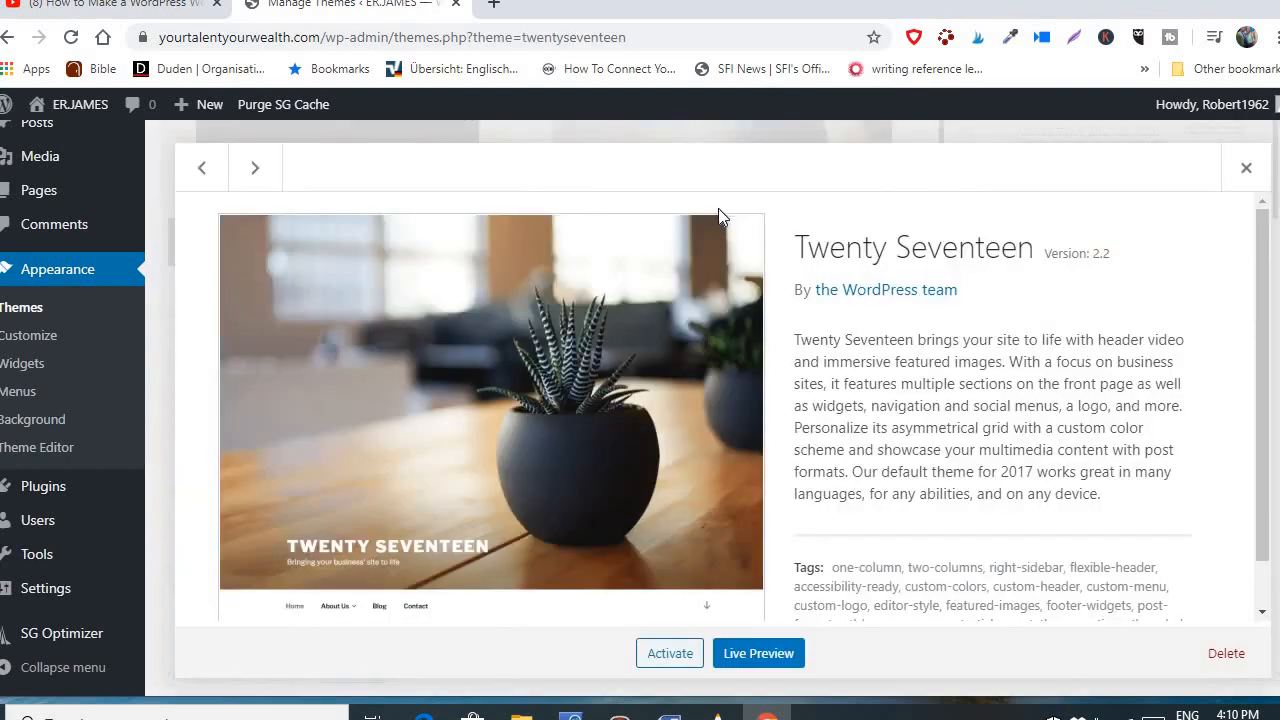
click(1228, 655)
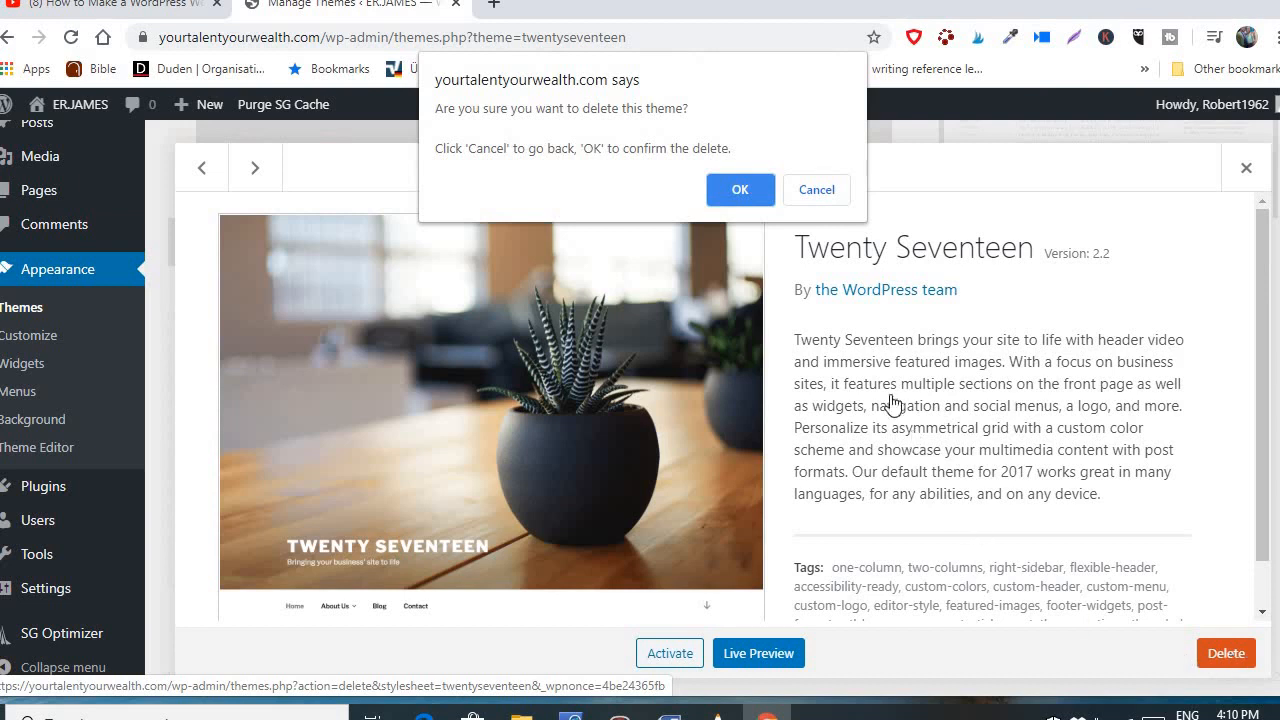
click(740, 190)
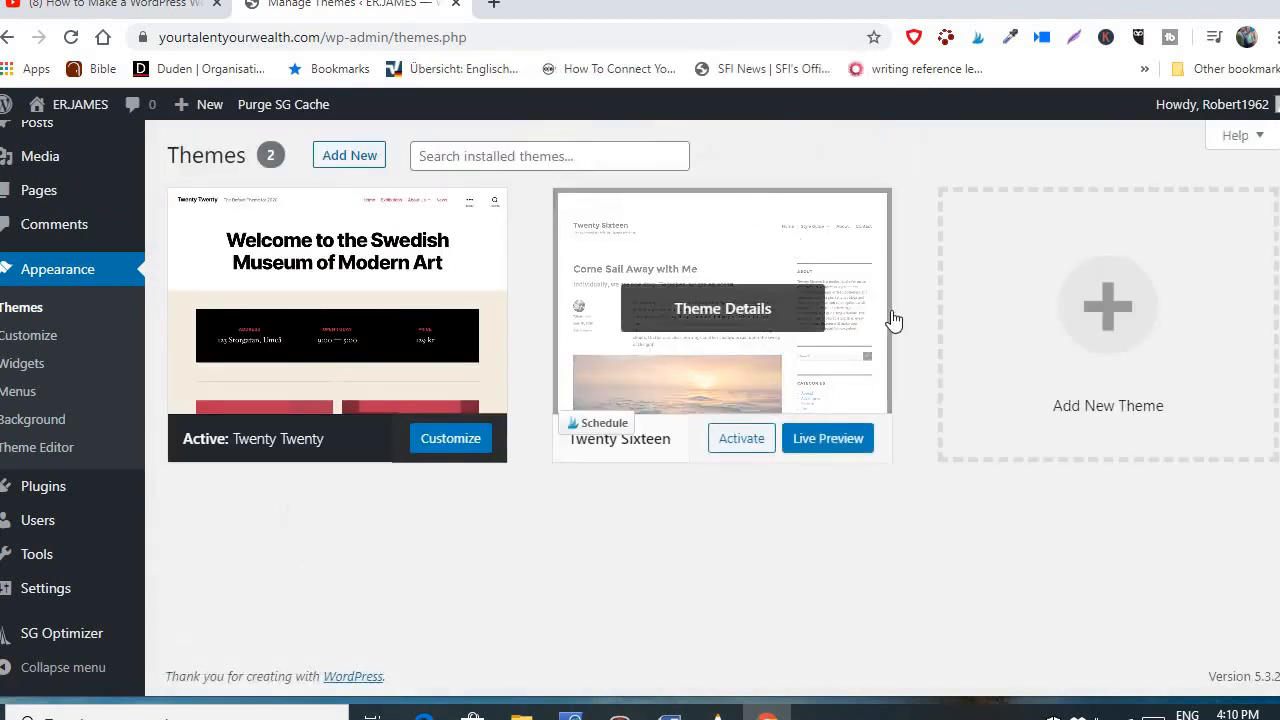
click(729, 312)
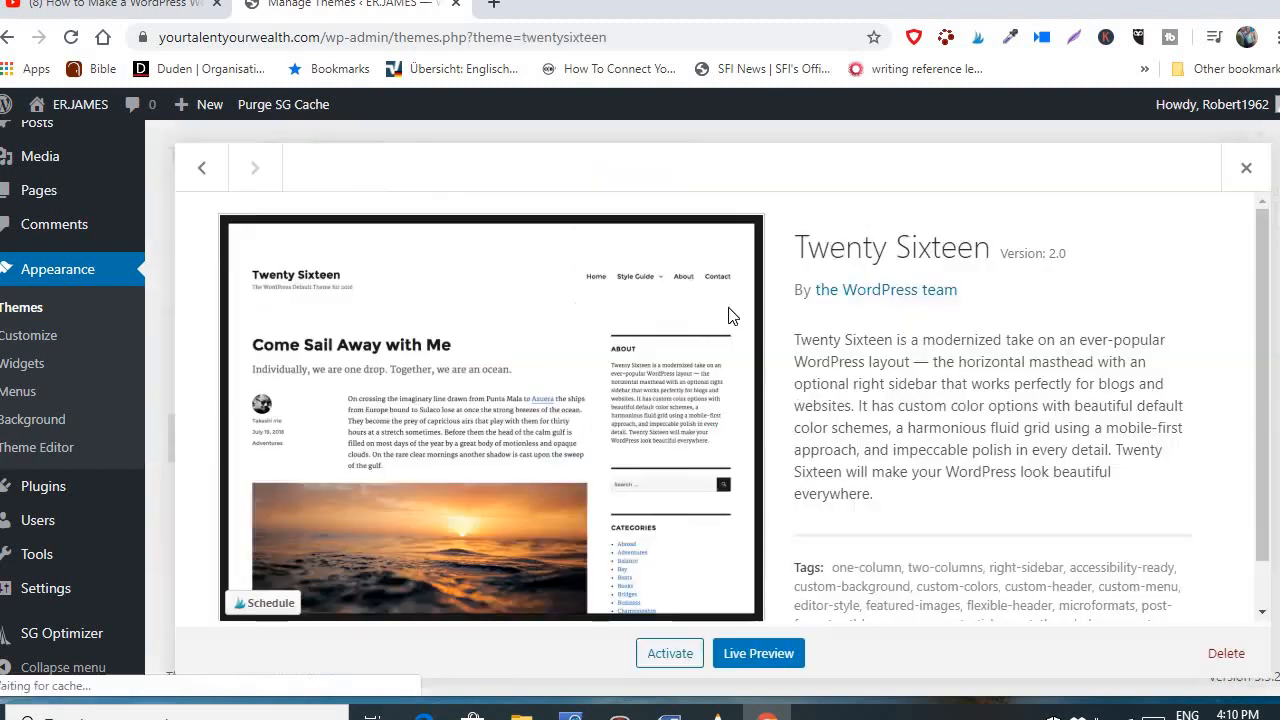
click(1222, 656)
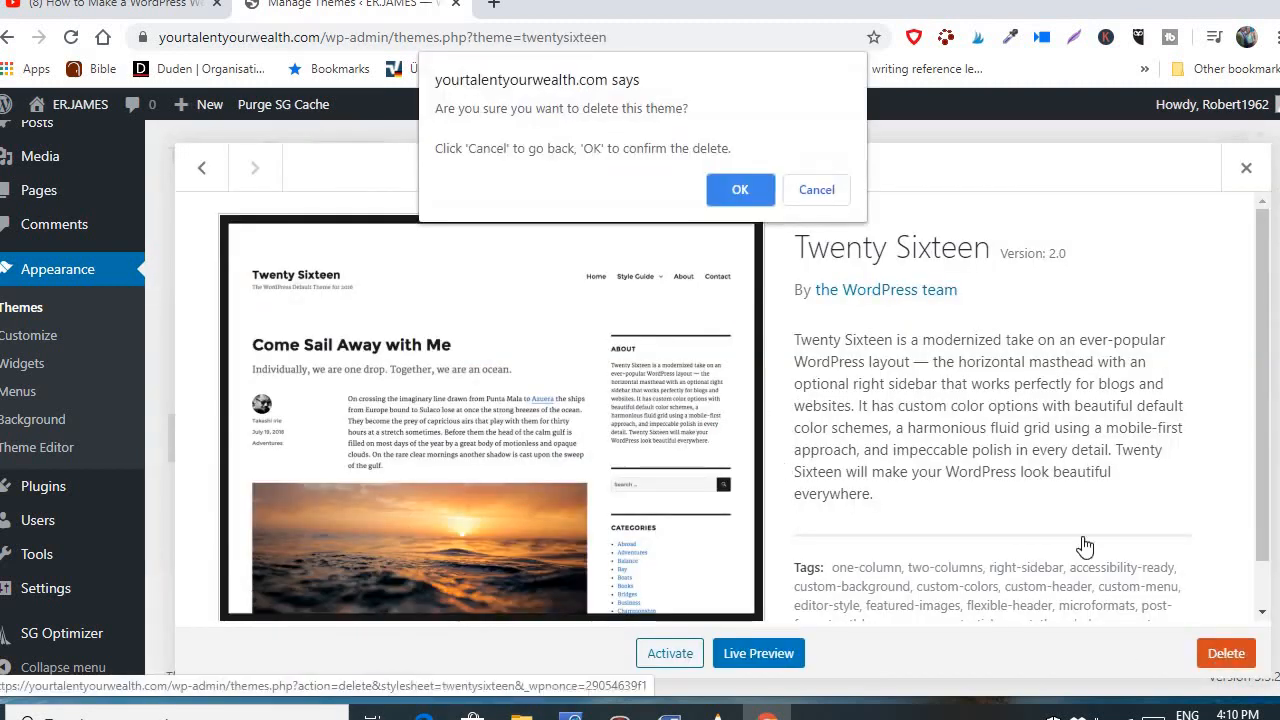
click(739, 190)
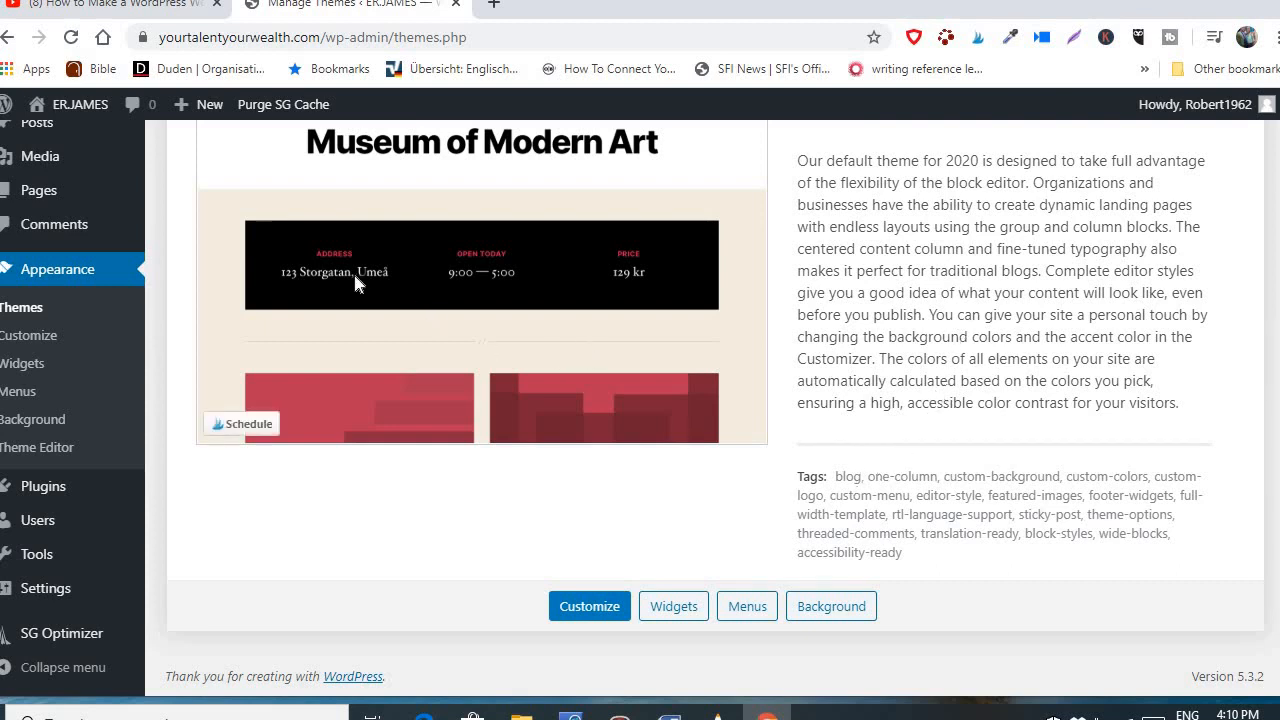
Start adding a new theme and search the theme directory for oceanwp
click(27, 318)
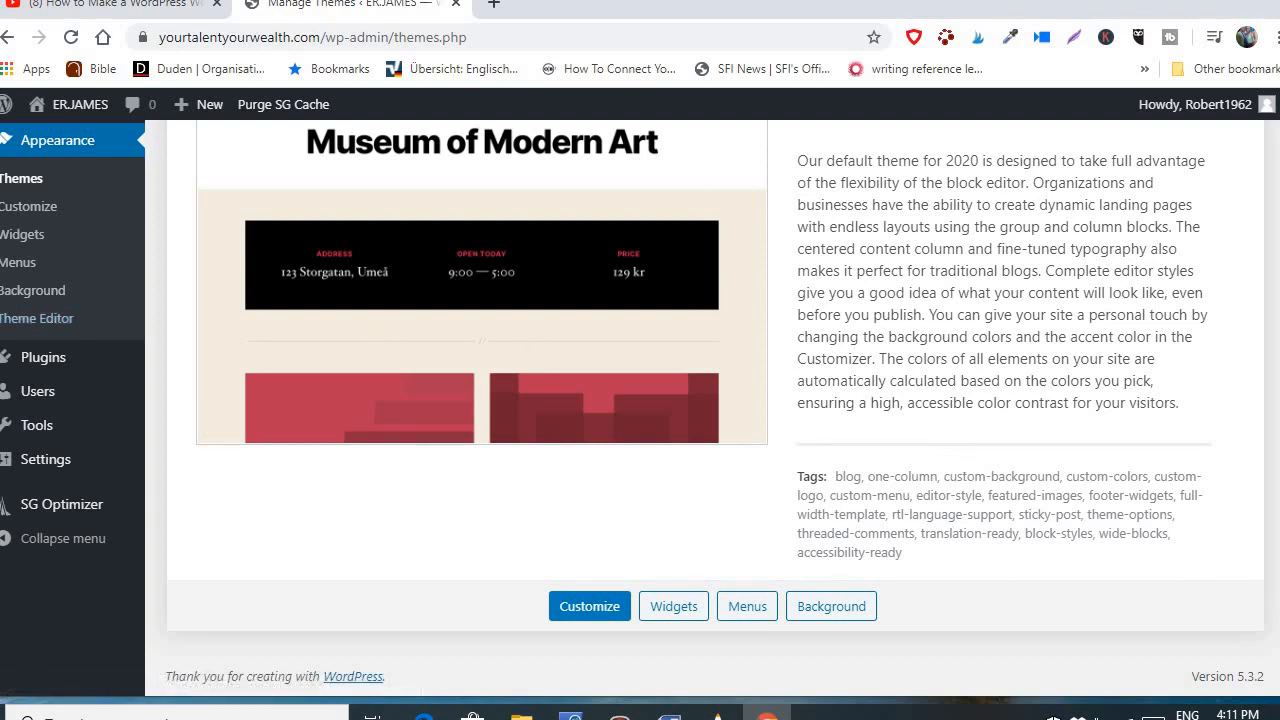
scroll(386, 174, up, 3)
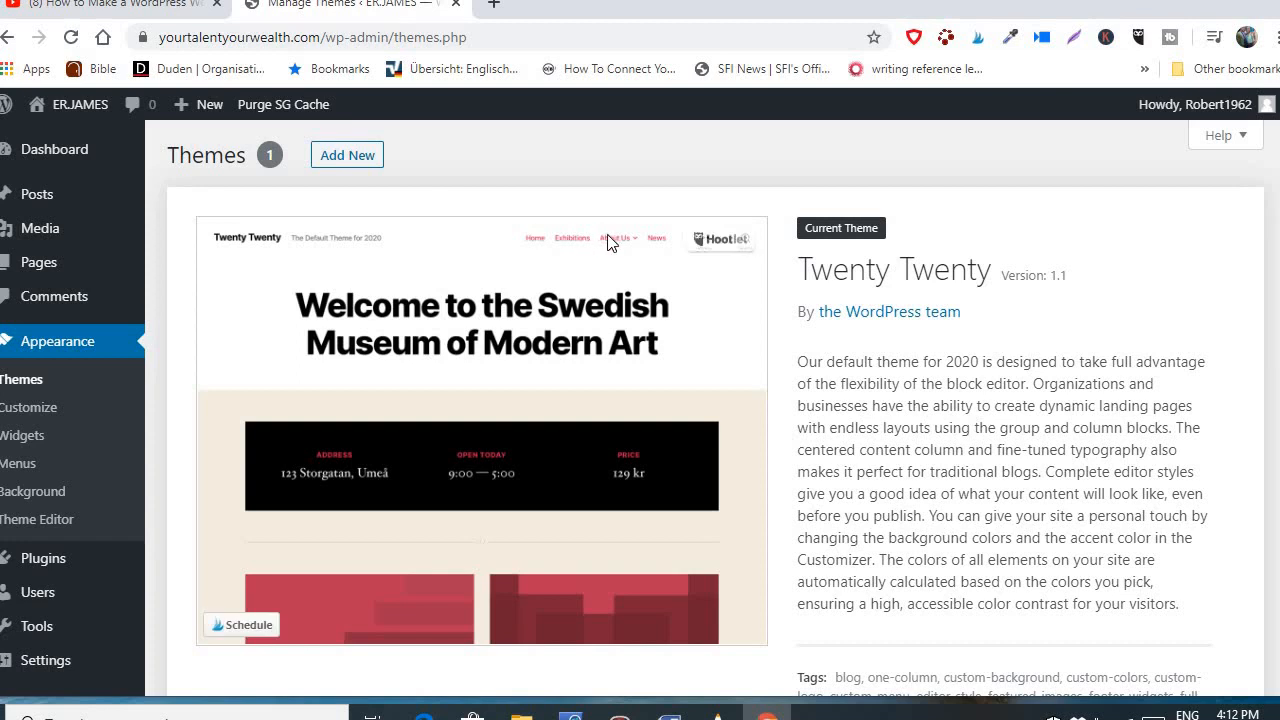
click(343, 158)
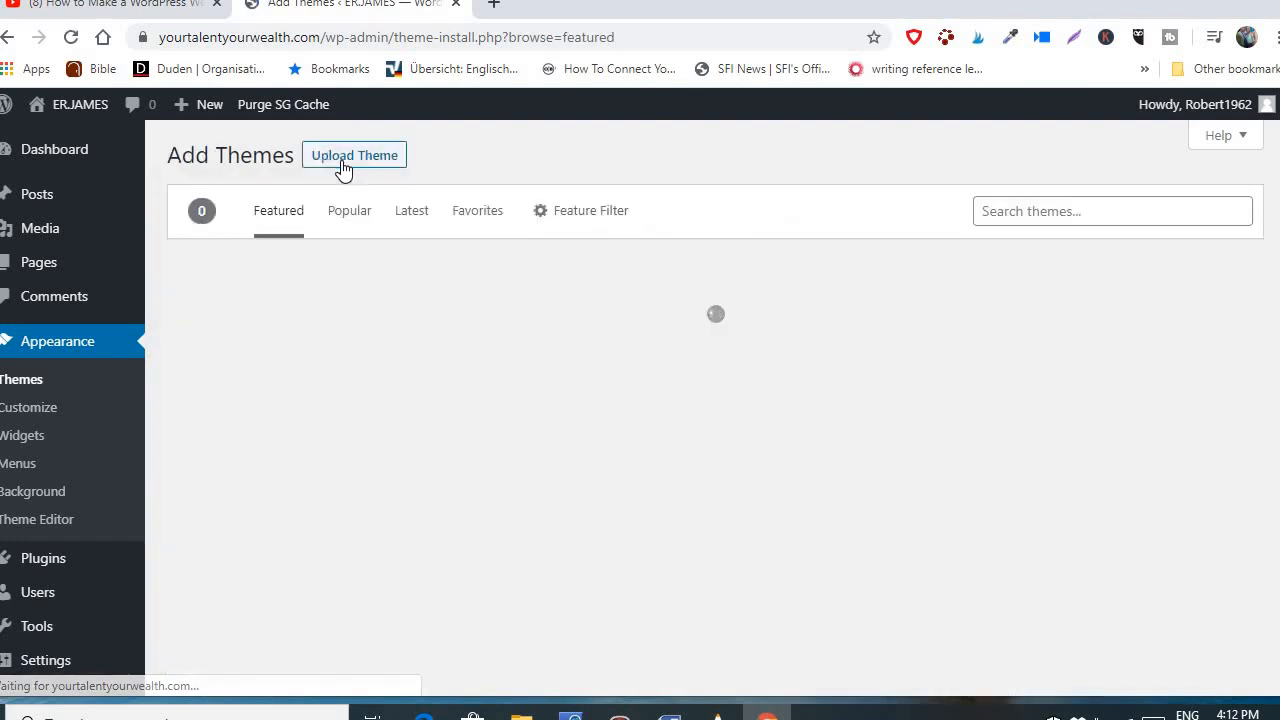
click(1045, 212)
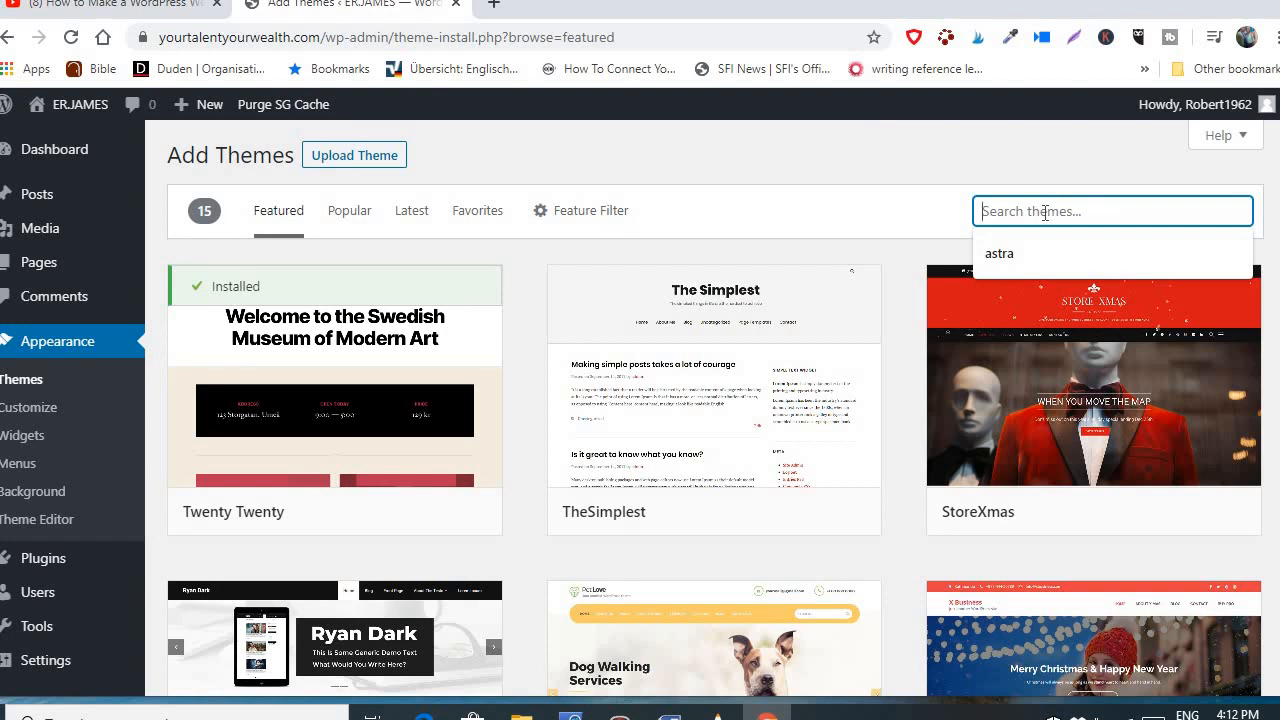
text(ocea)
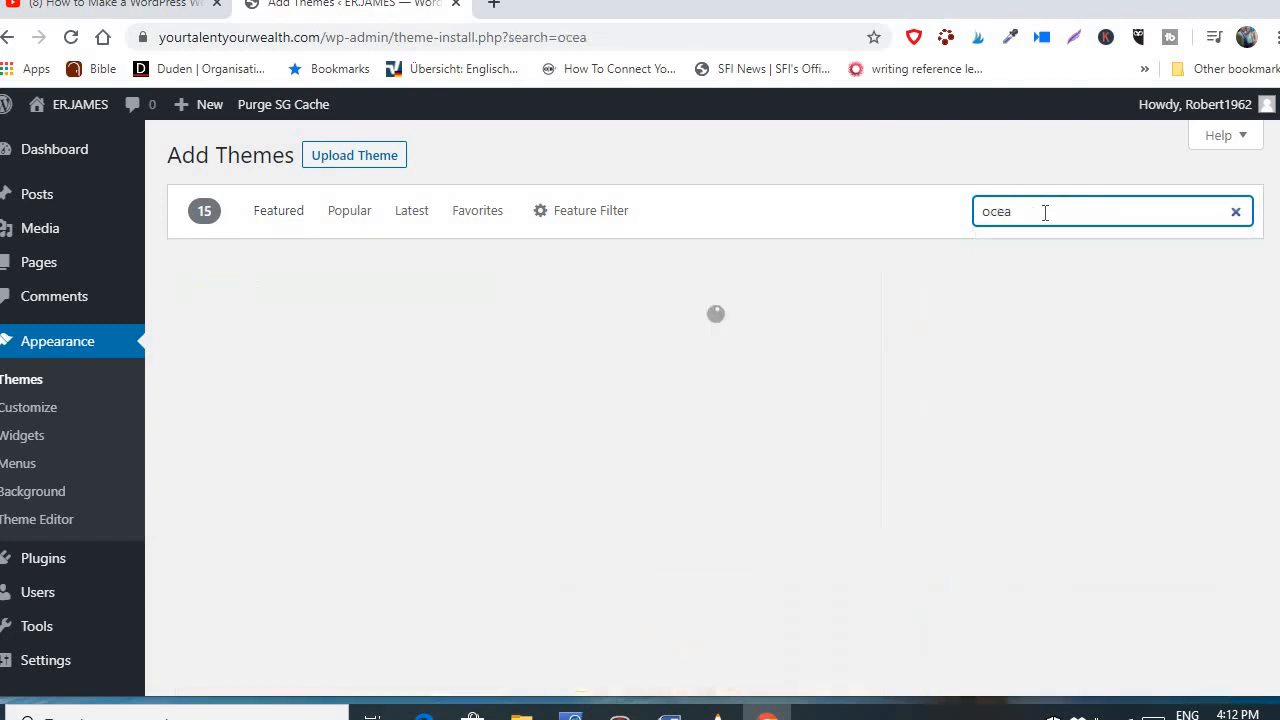
text(nwp)
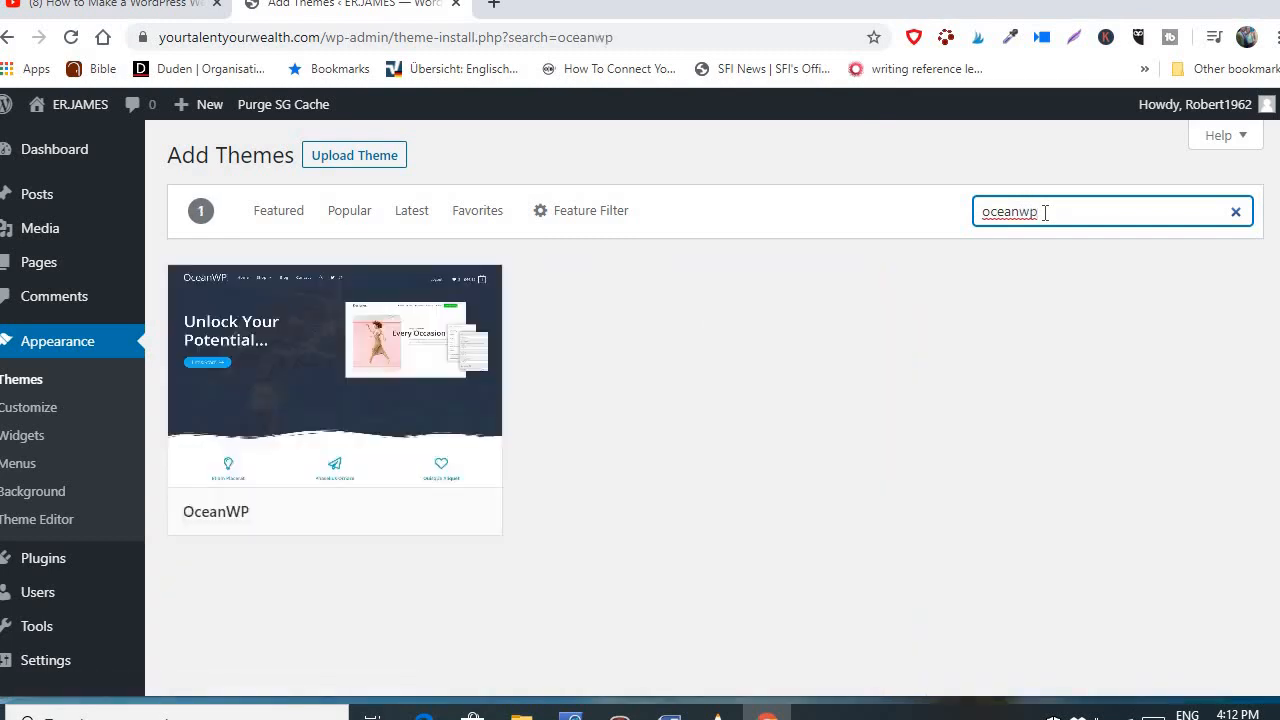
Install the OceanWP theme and activate it on the site
mouse_move(334, 423)
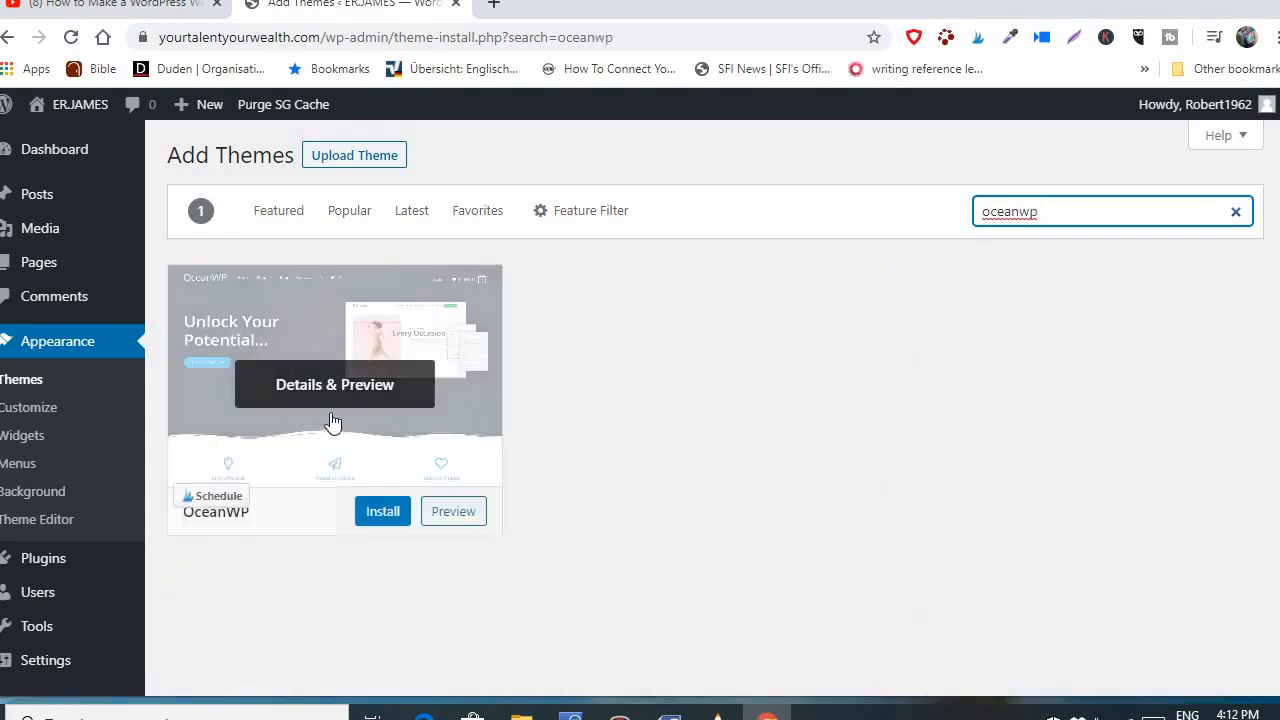
click(381, 512)
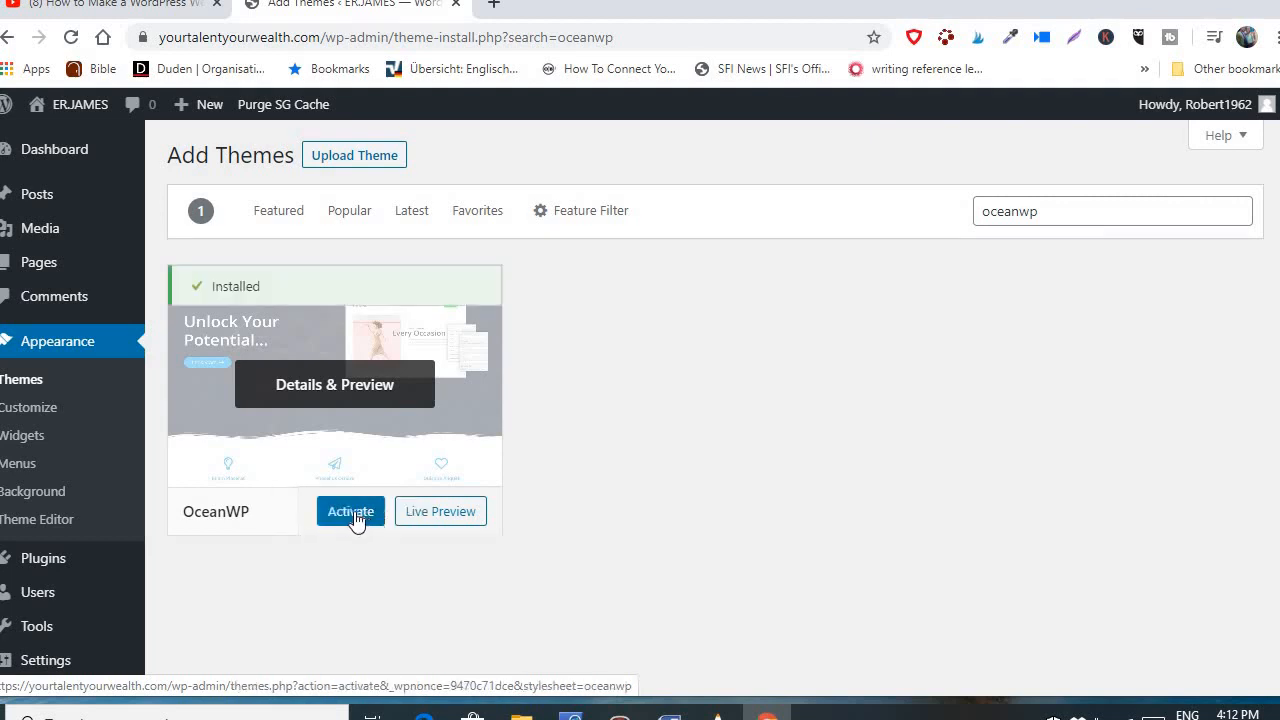
click(351, 512)
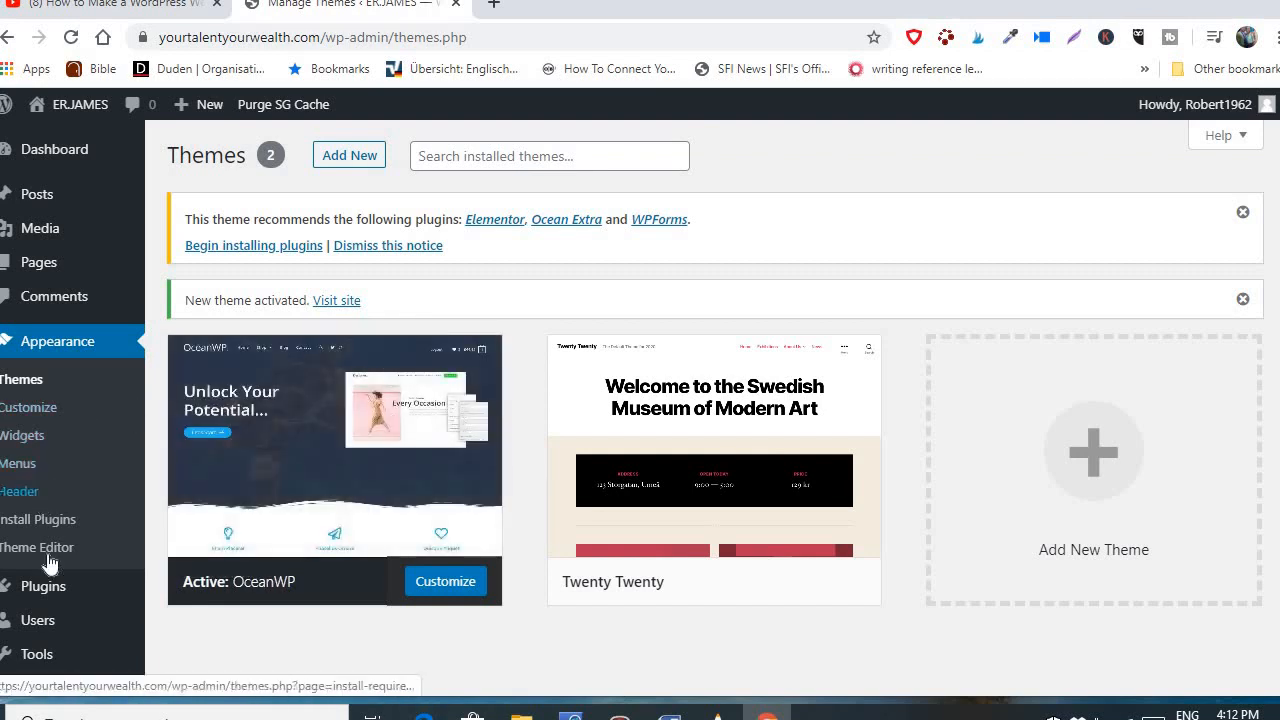
Open the site's installed plugins and start adding a new plugin
mouse_move(47, 594)
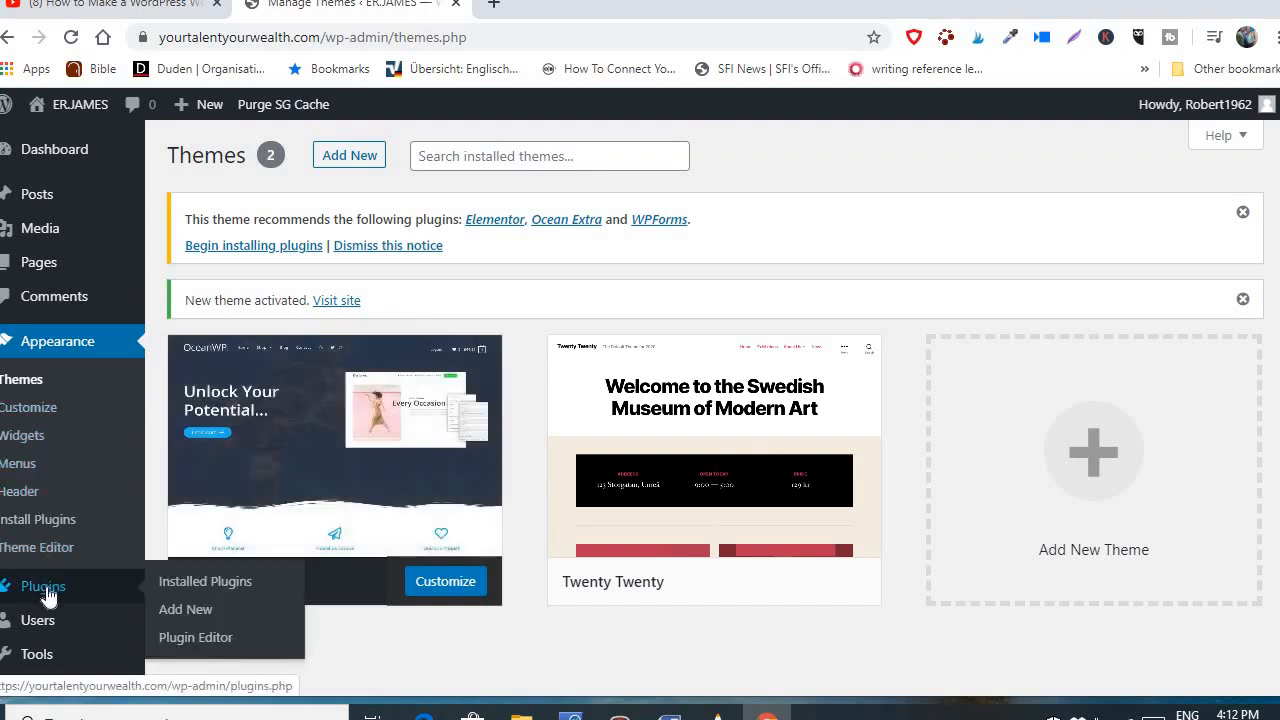
click(47, 592)
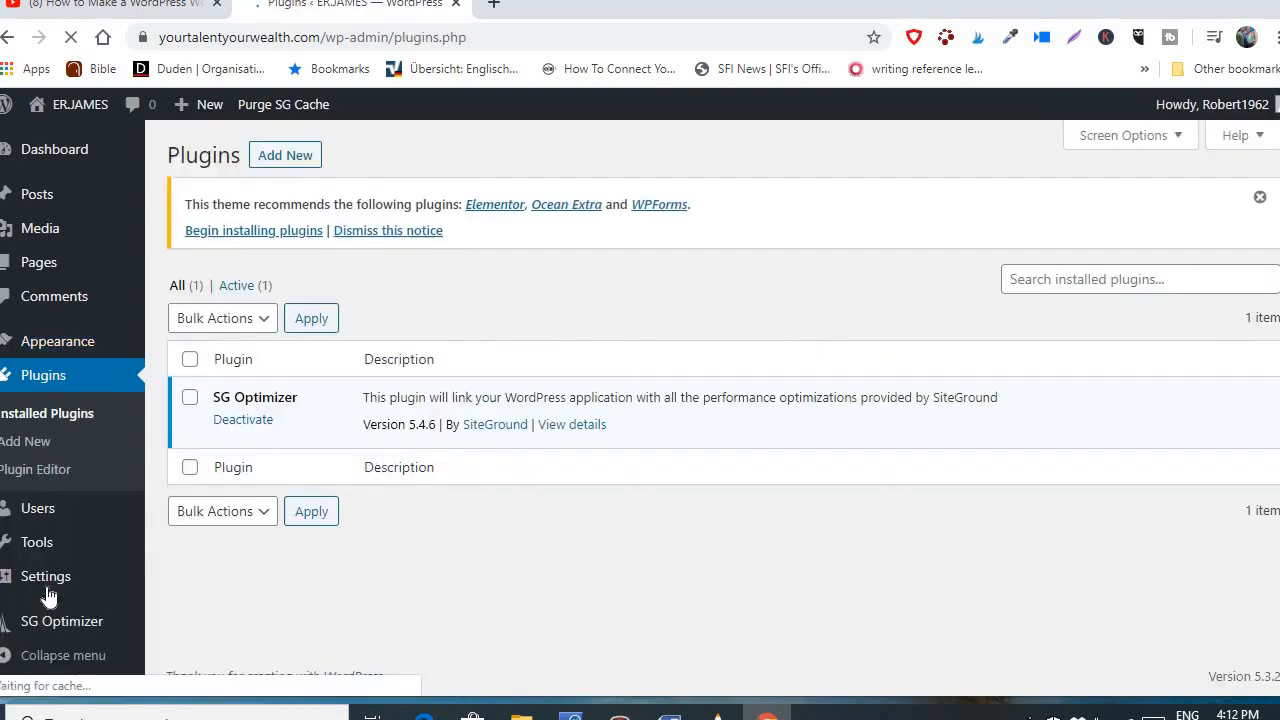
mouse_move(40, 578)
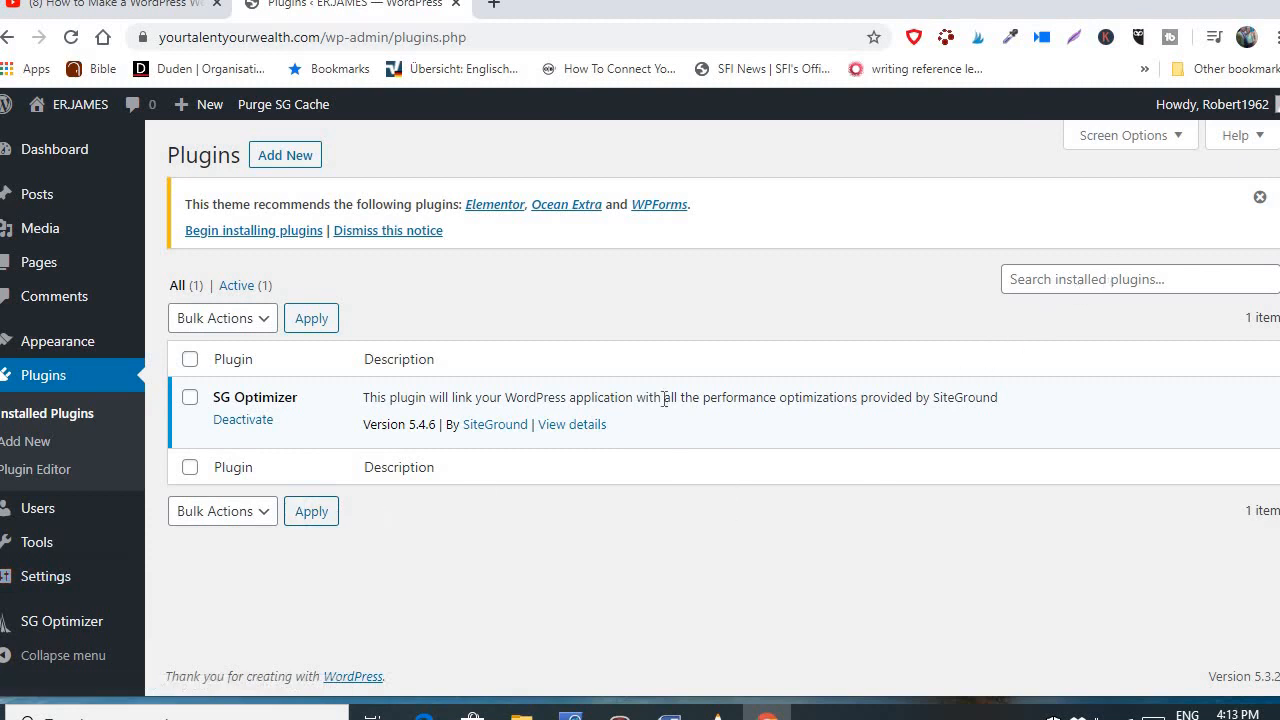
click(15, 448)
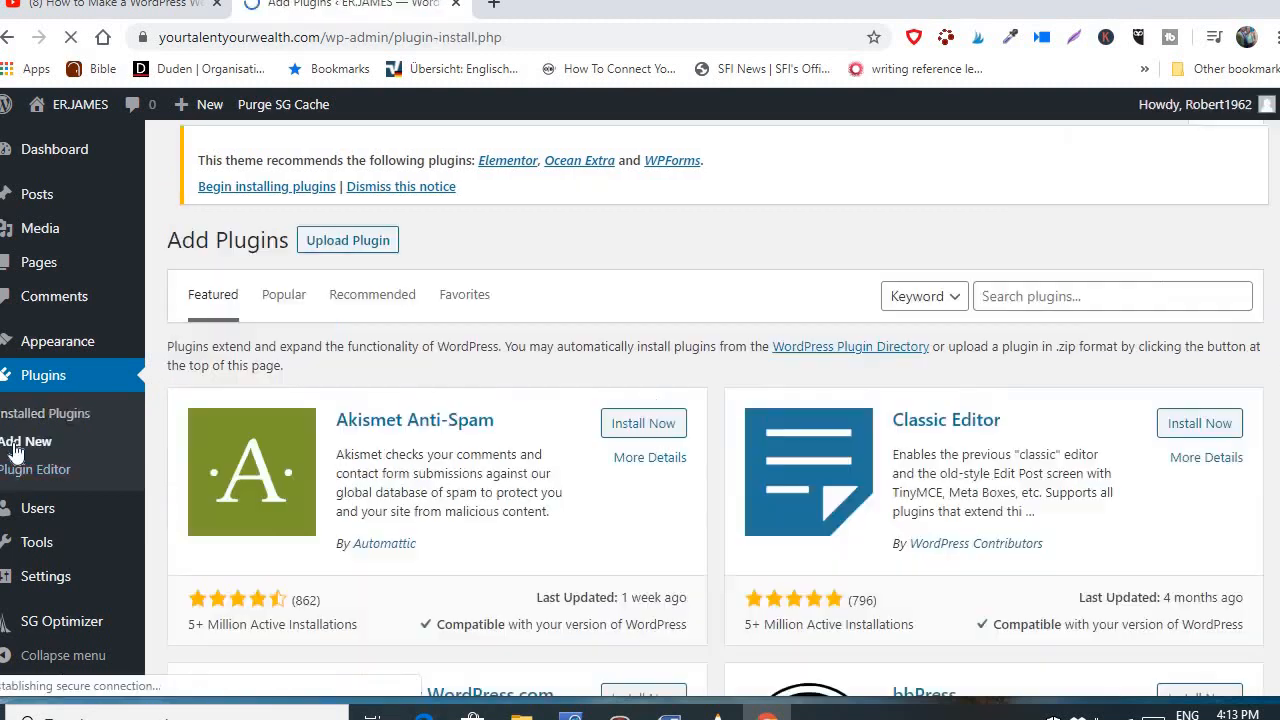
Search the plugin directory for oceanwp and install the Ocean Extra plugin
click(1029, 303)
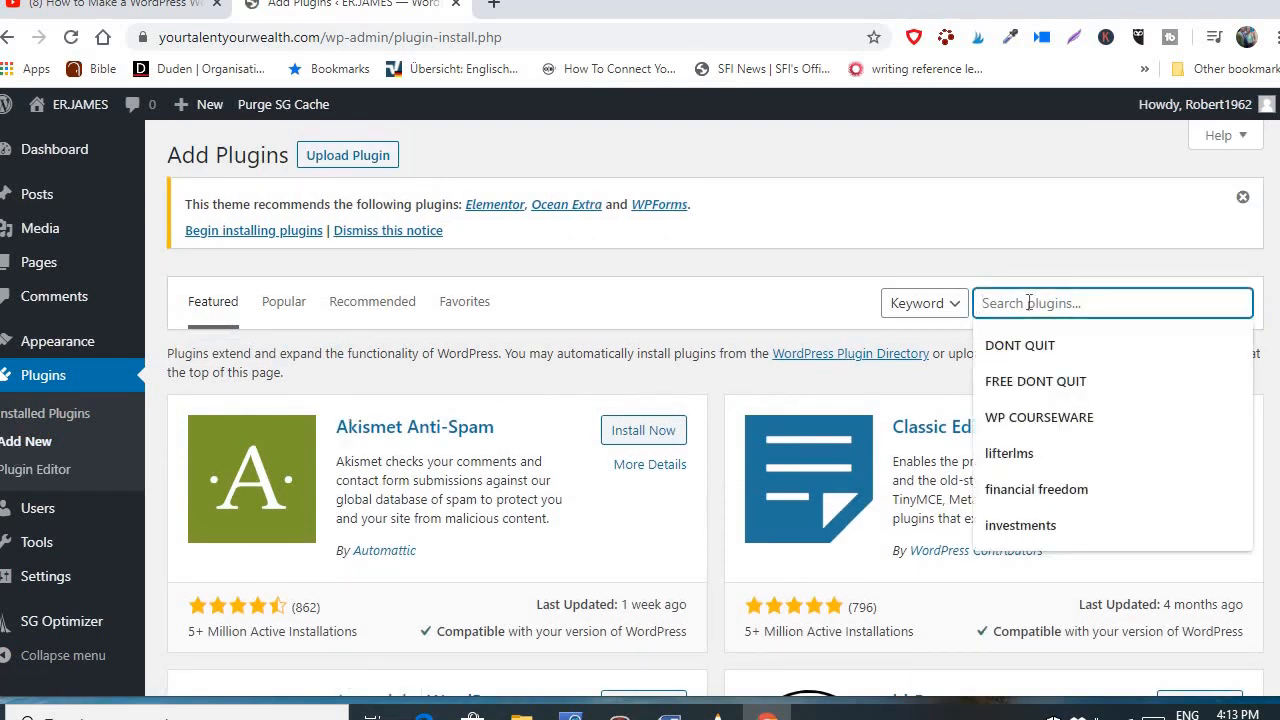
text(ocean)
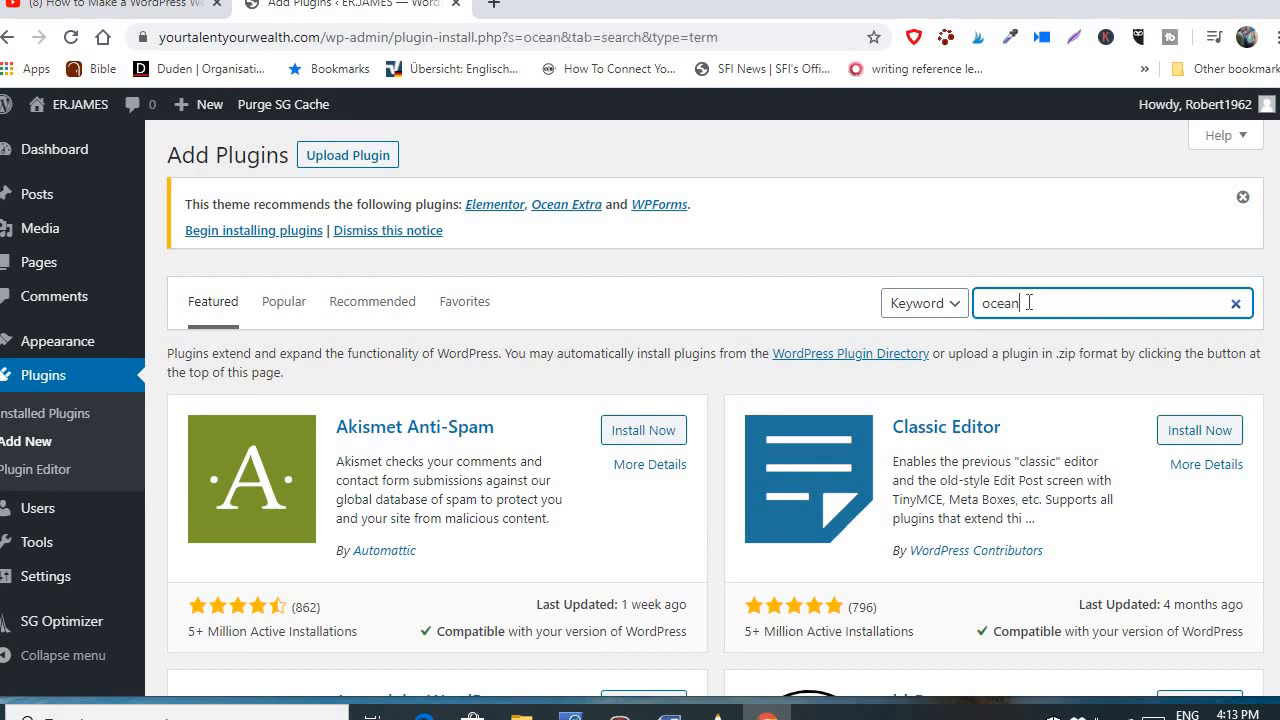
text(w)
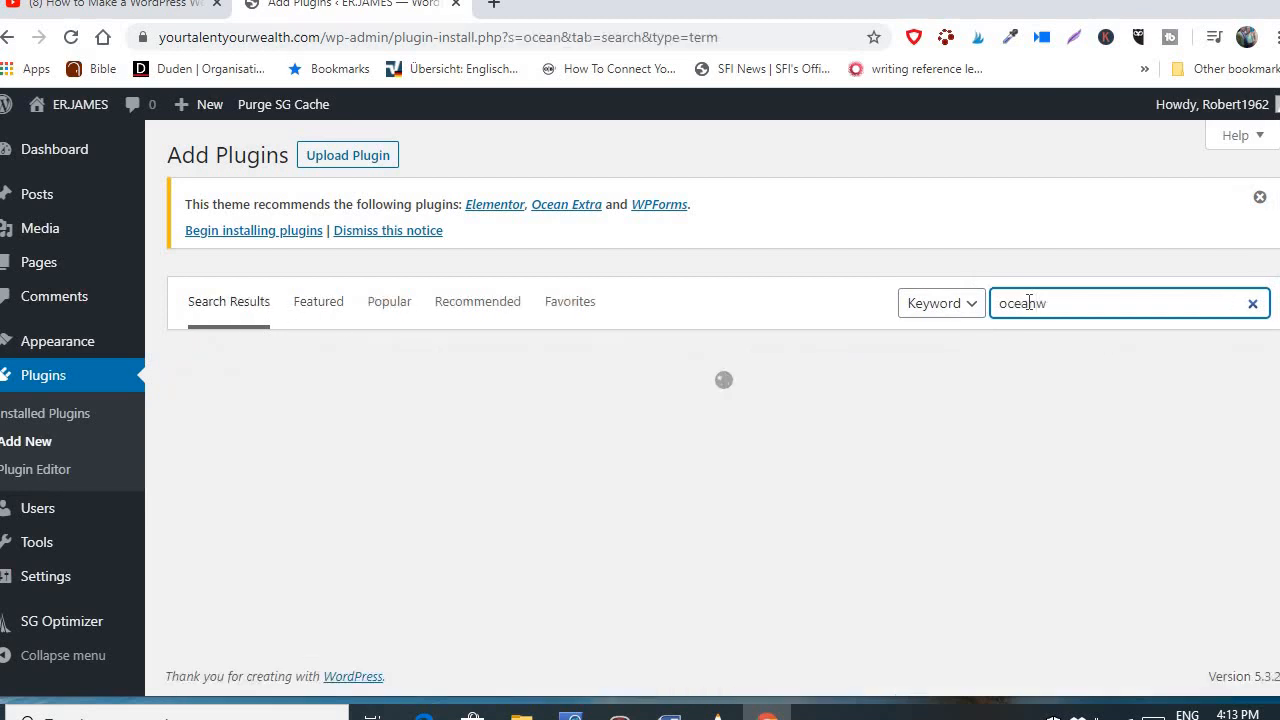
text(p)
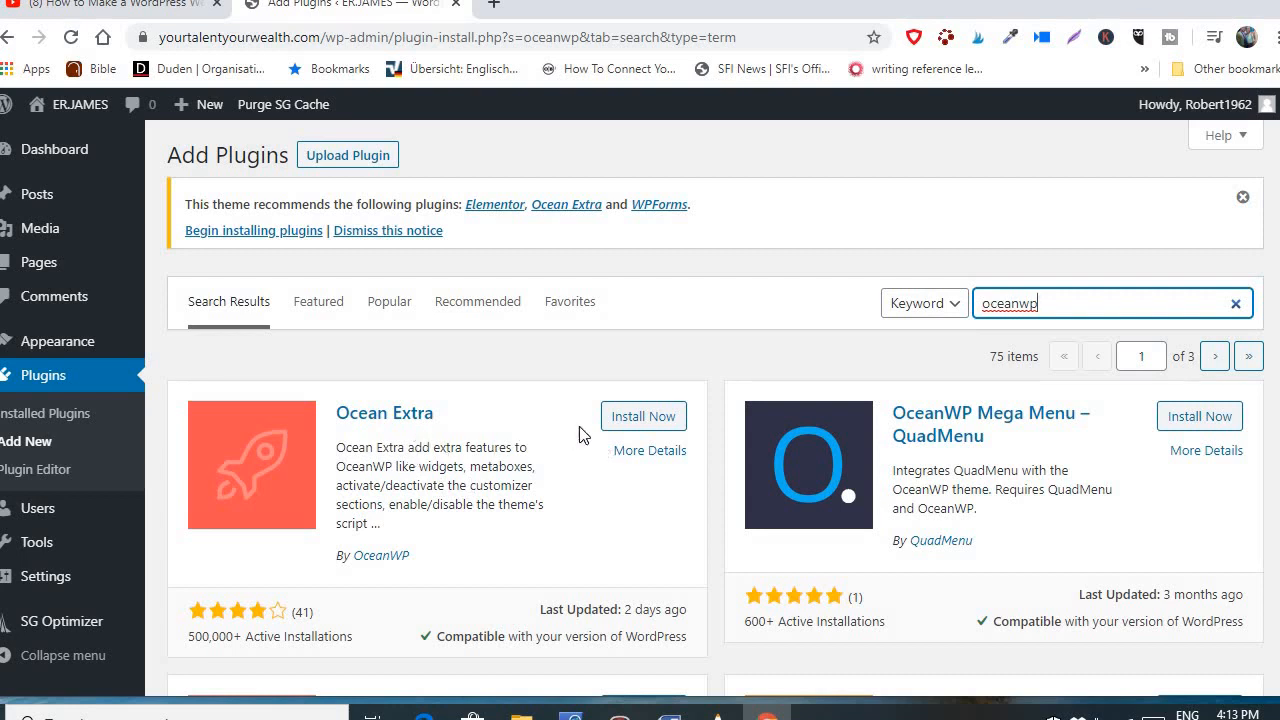
click(634, 422)
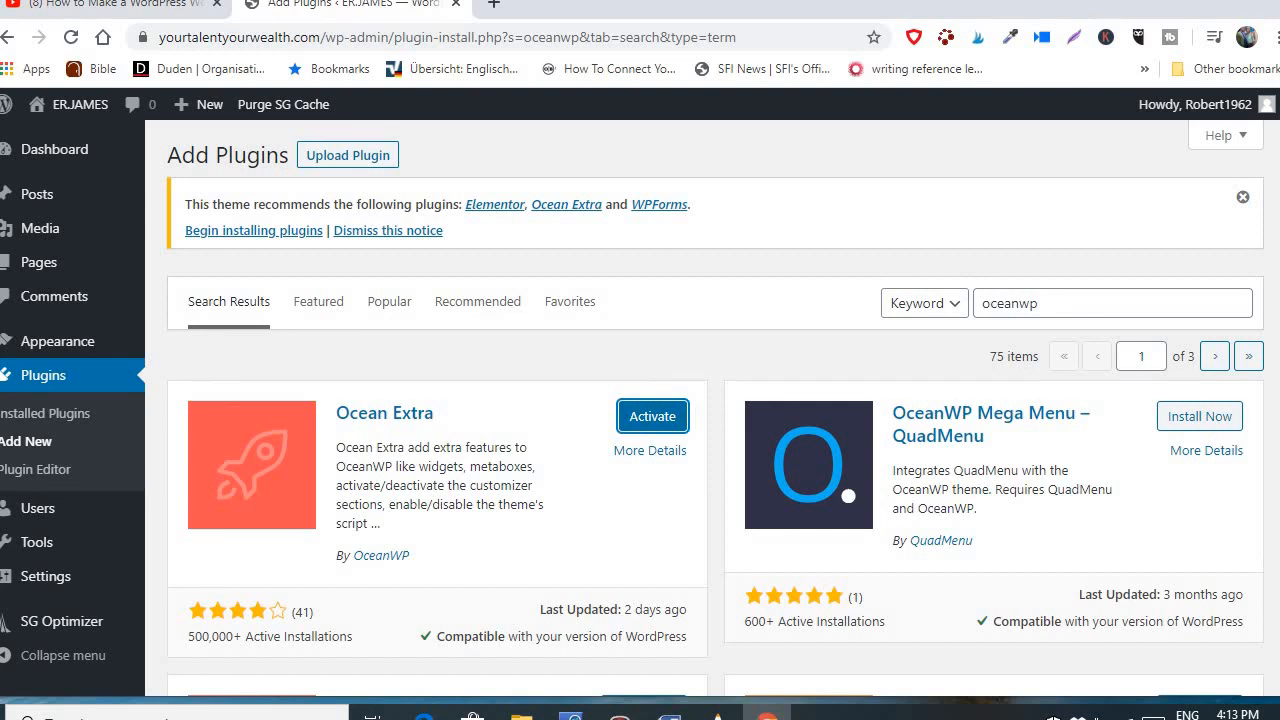
Install the Oceanwp sticky header plugin from the search results
scroll(715, 409, down, 3)
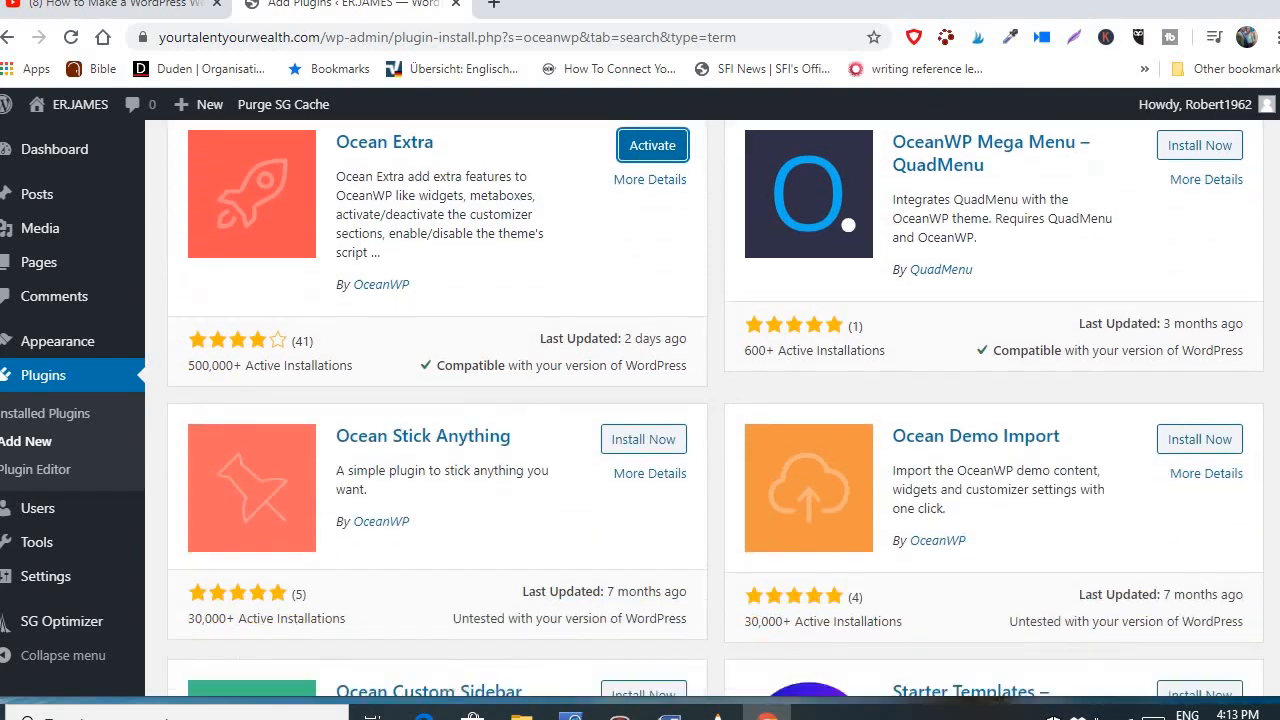
scroll(715, 408, down, 2)
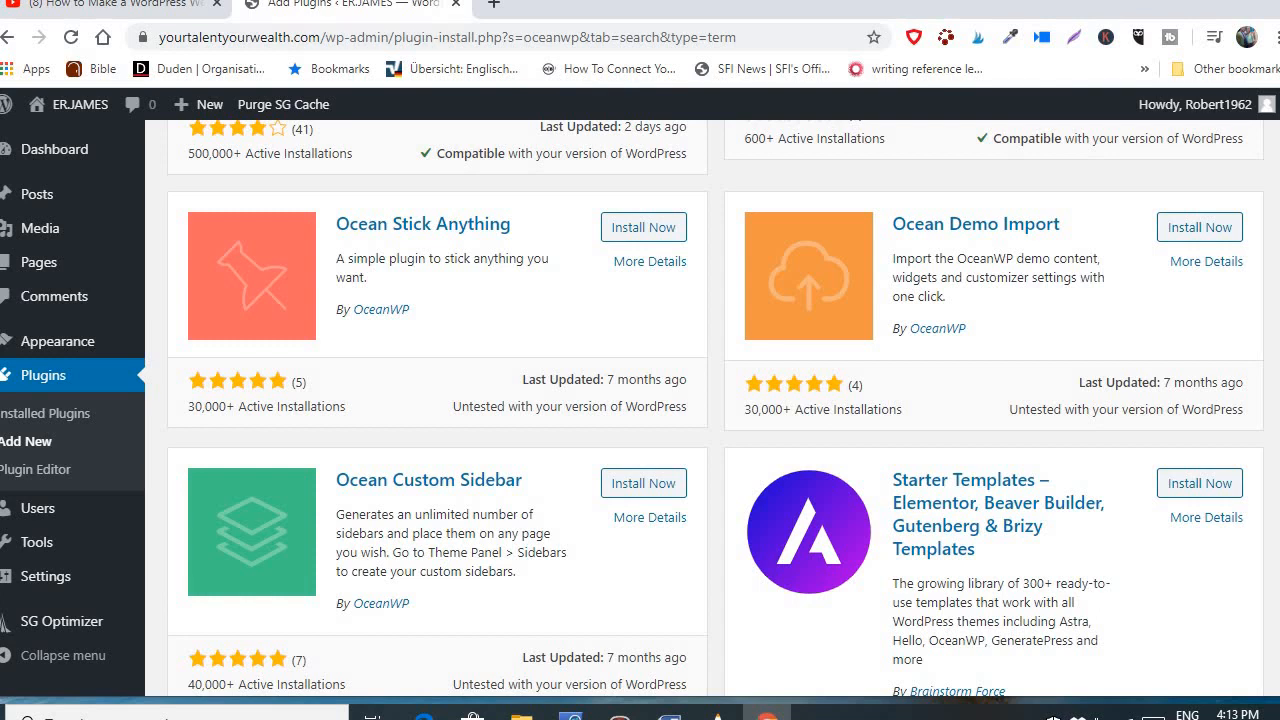
scroll(715, 408, down, 3)
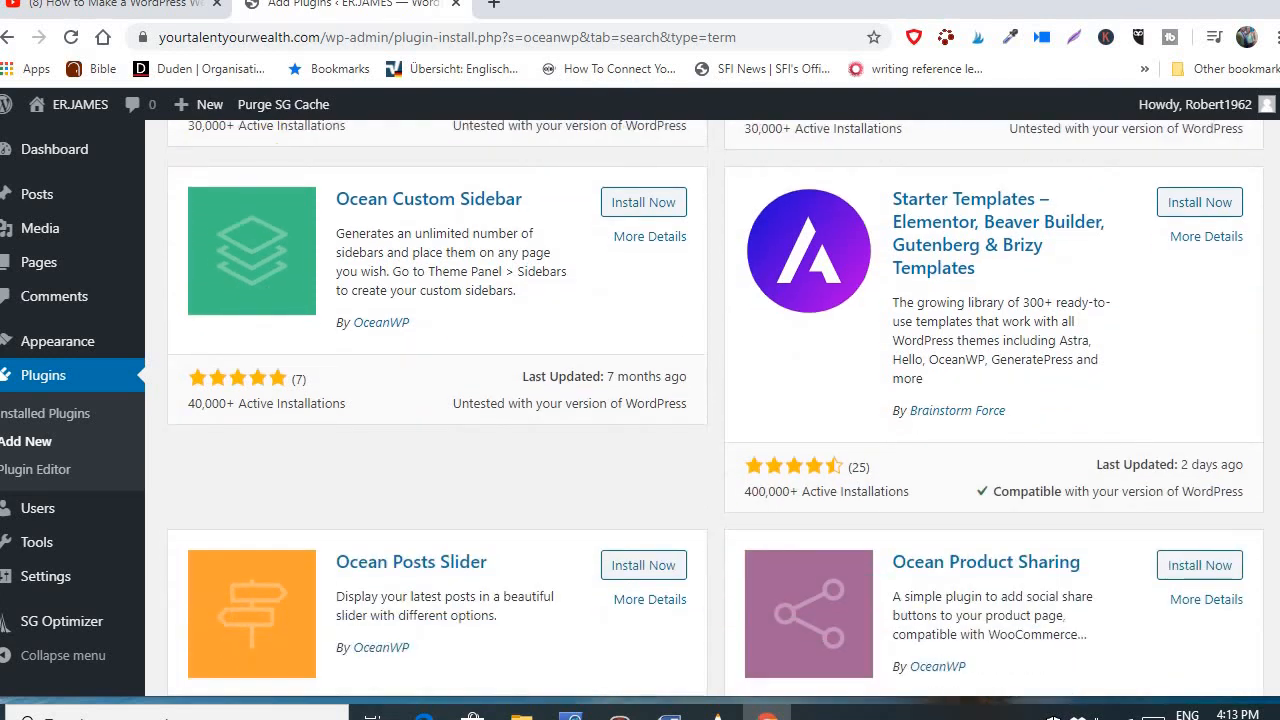
scroll(715, 408, down, 2)
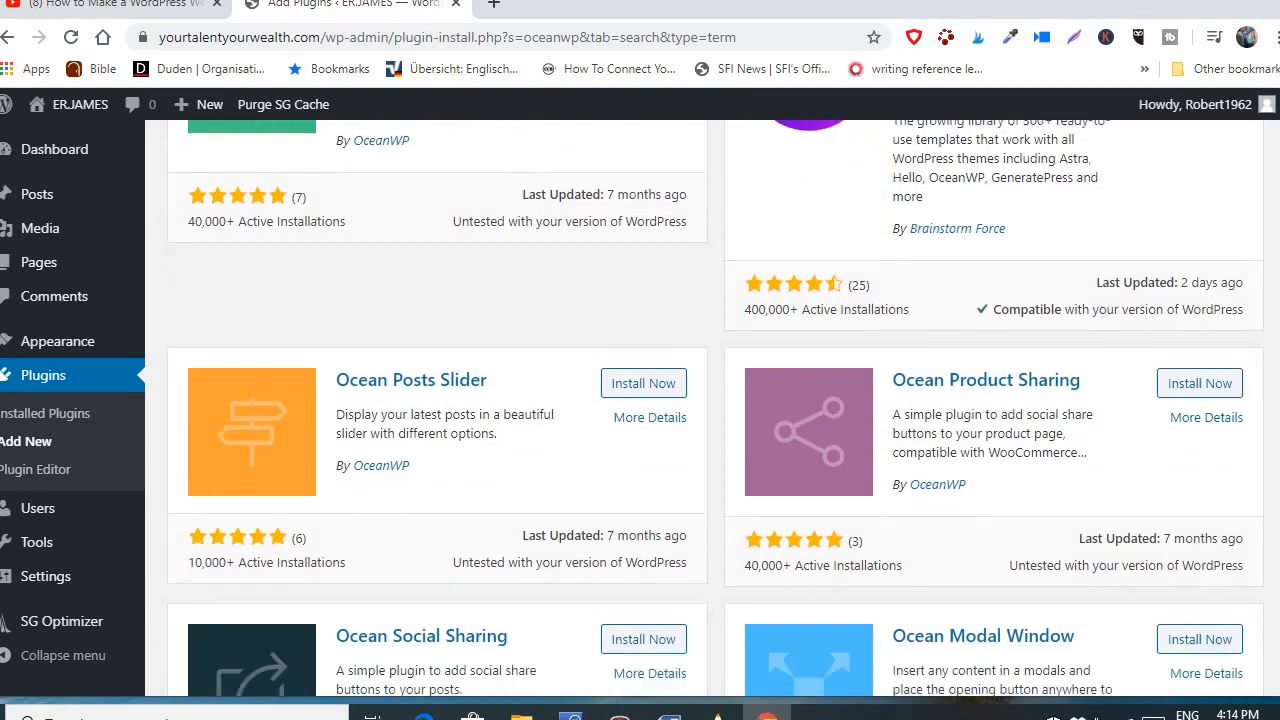
scroll(715, 408, down, 2)
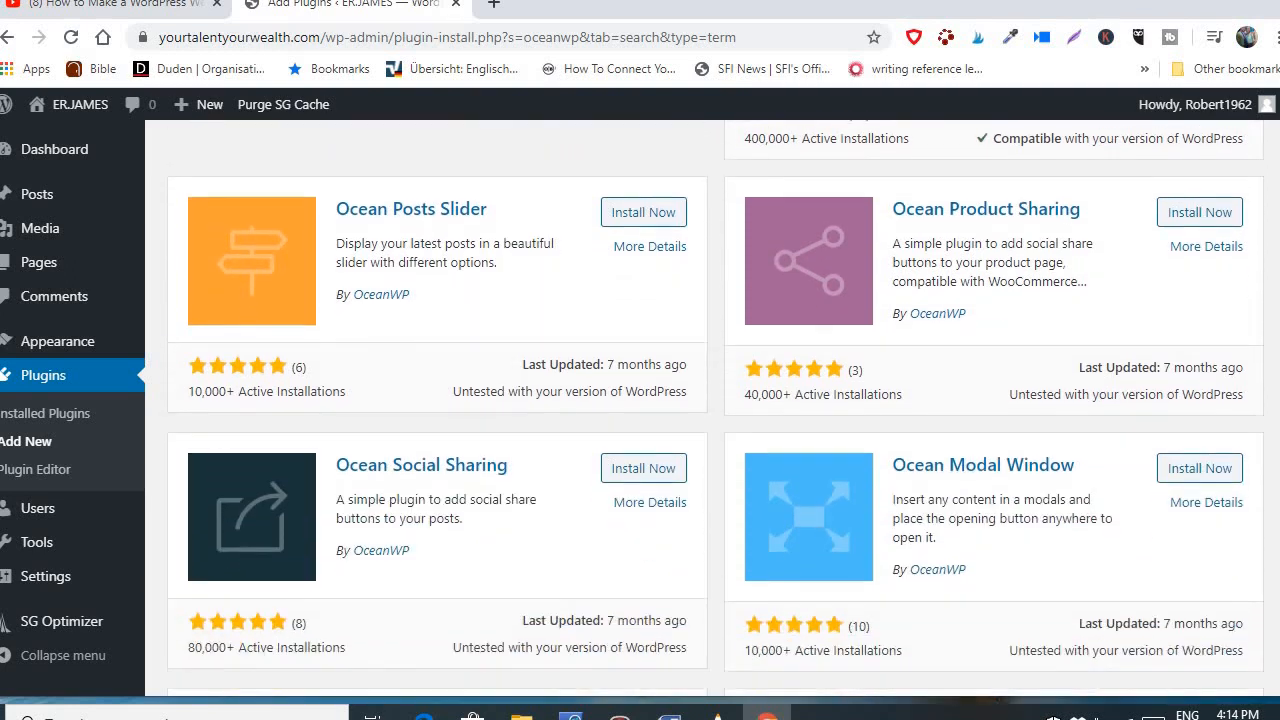
scroll(715, 408, down, 3)
scroll(715, 408, down, 2)
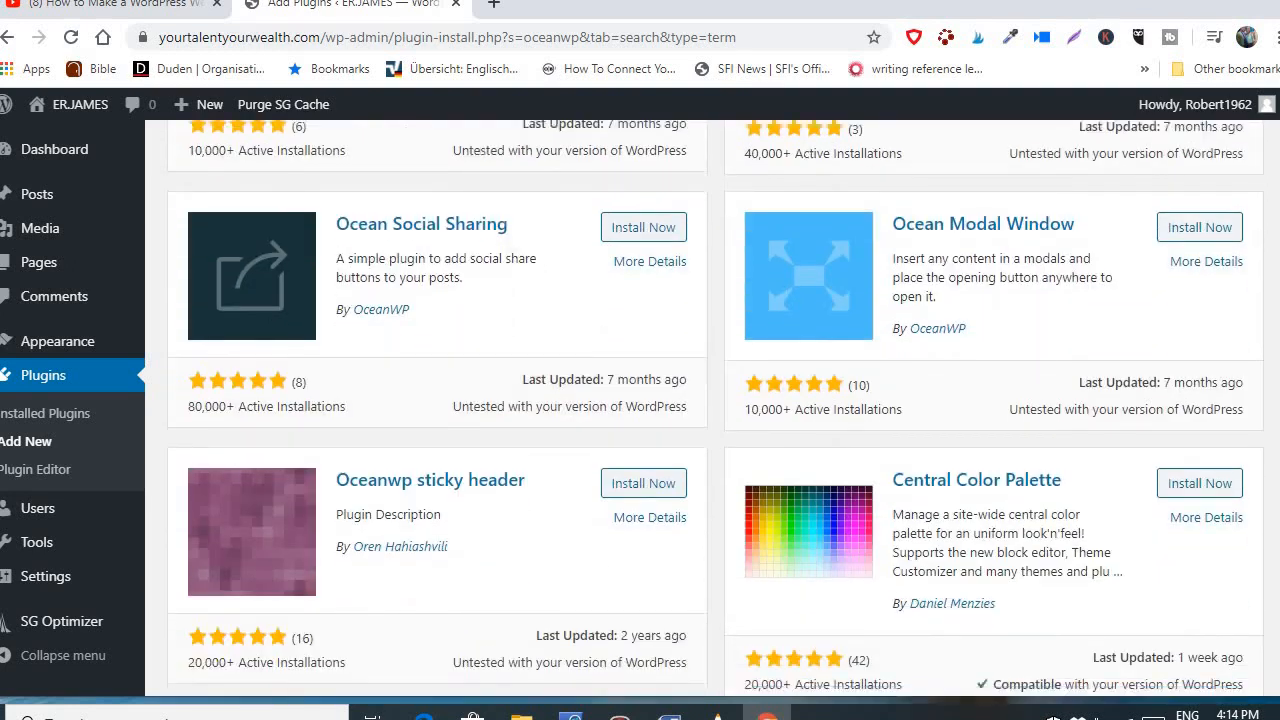
scroll(686, 334, down, 1)
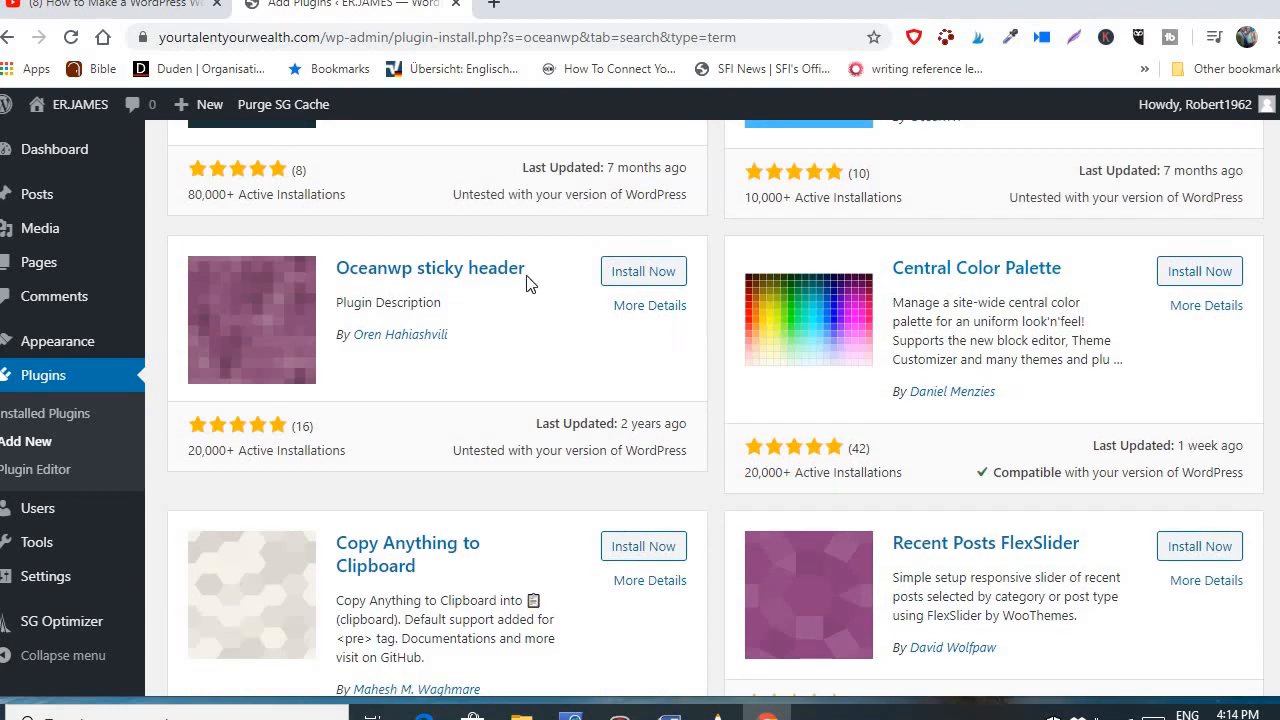
click(645, 281)
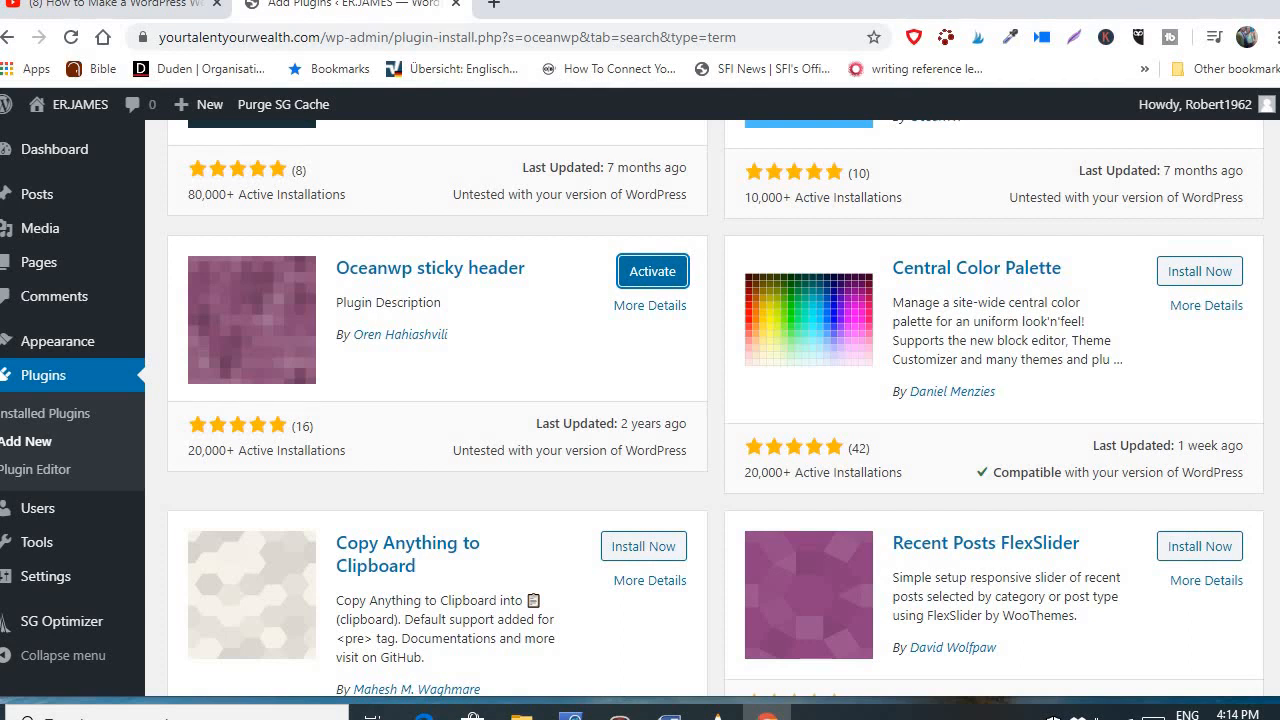
Look through the remaining OceanWP plugin results and install the Ocean Social Sharing plugin
scroll(715, 408, down, 2)
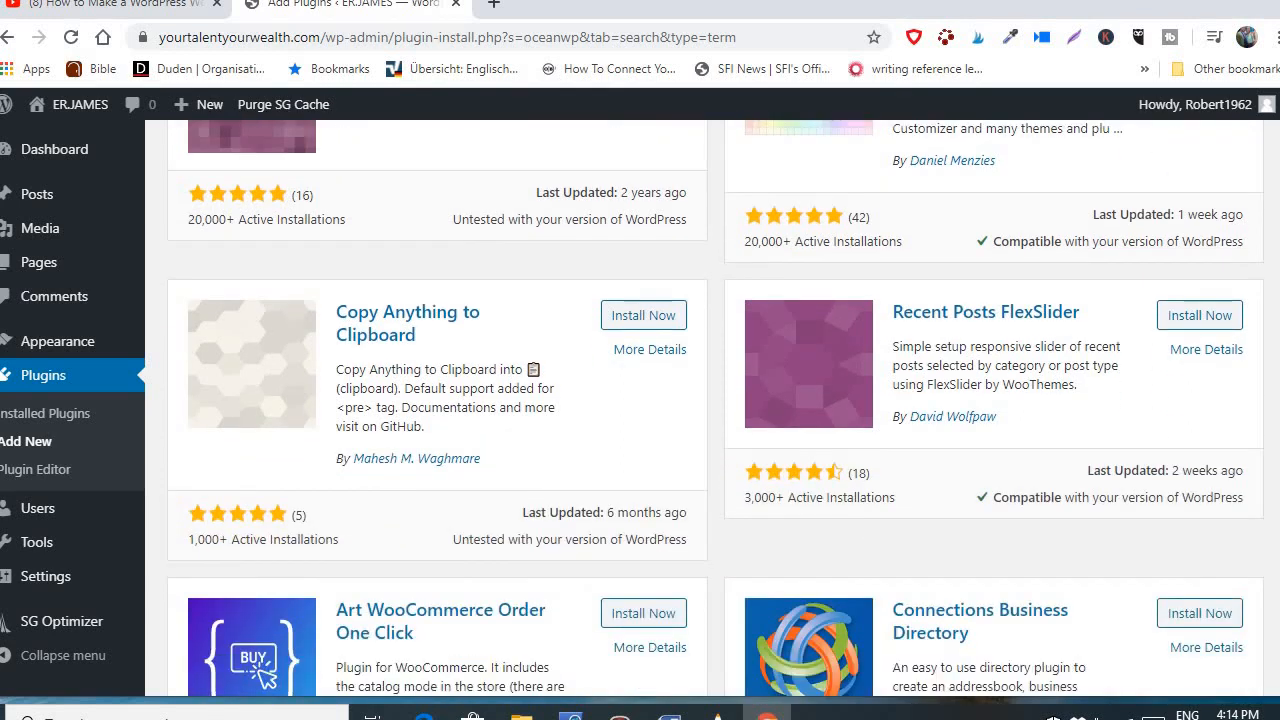
scroll(715, 408, down, 3)
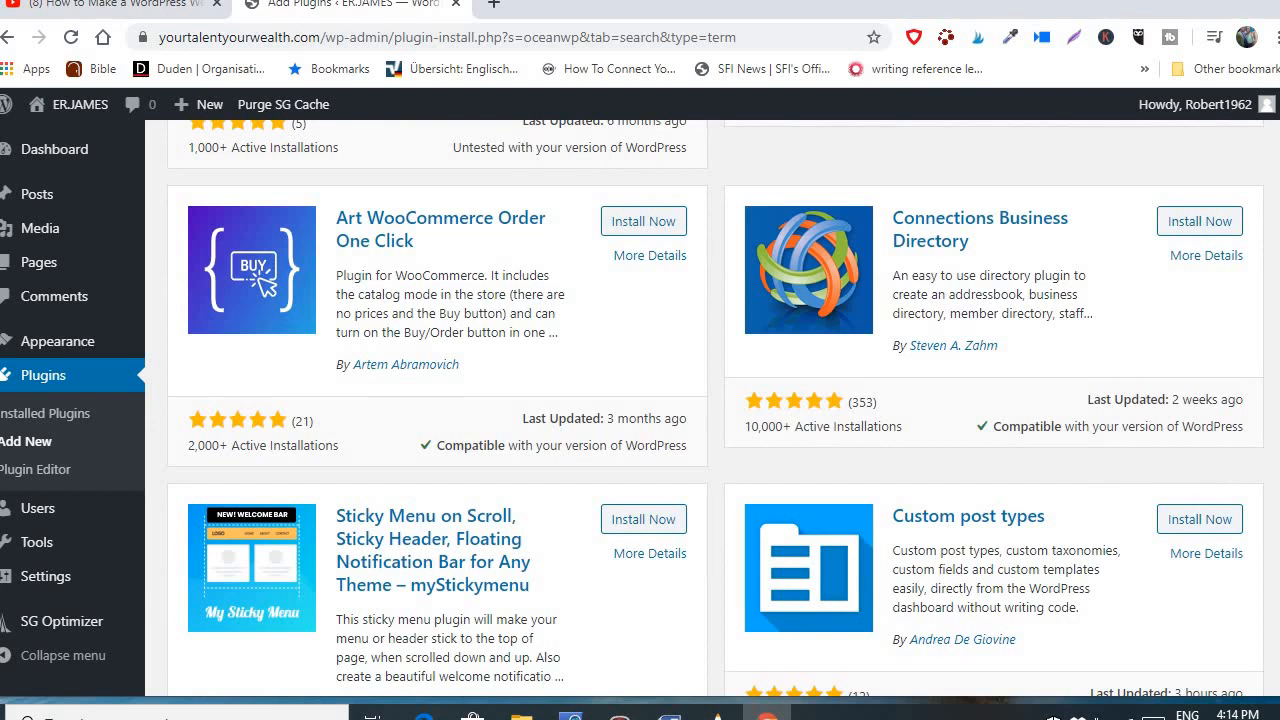
scroll(715, 408, down, 1)
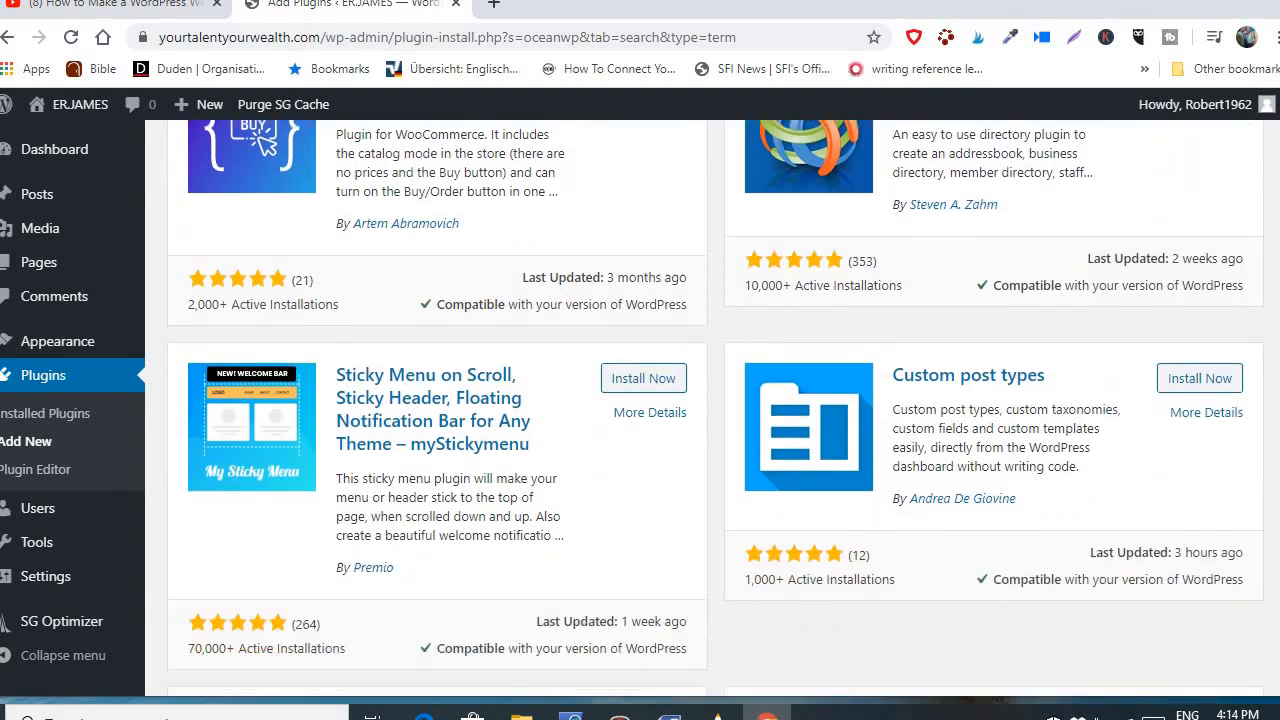
scroll(715, 408, down, 3)
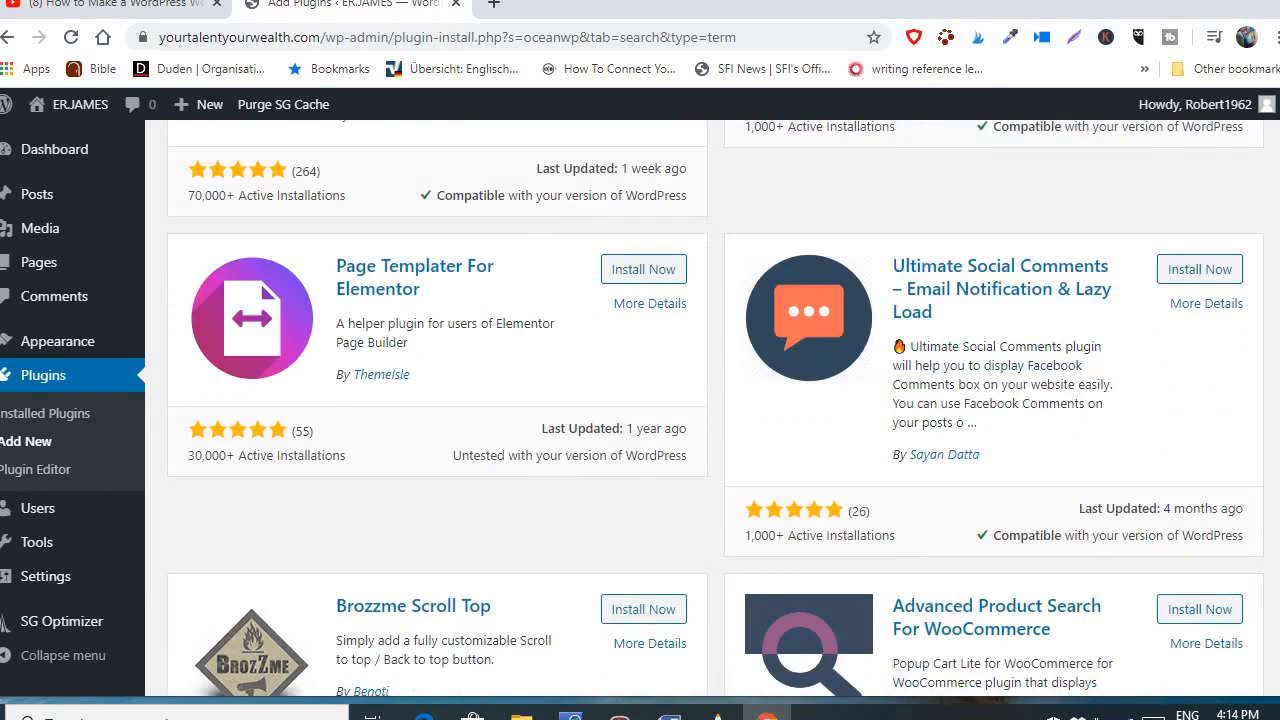
scroll(715, 408, down, 1)
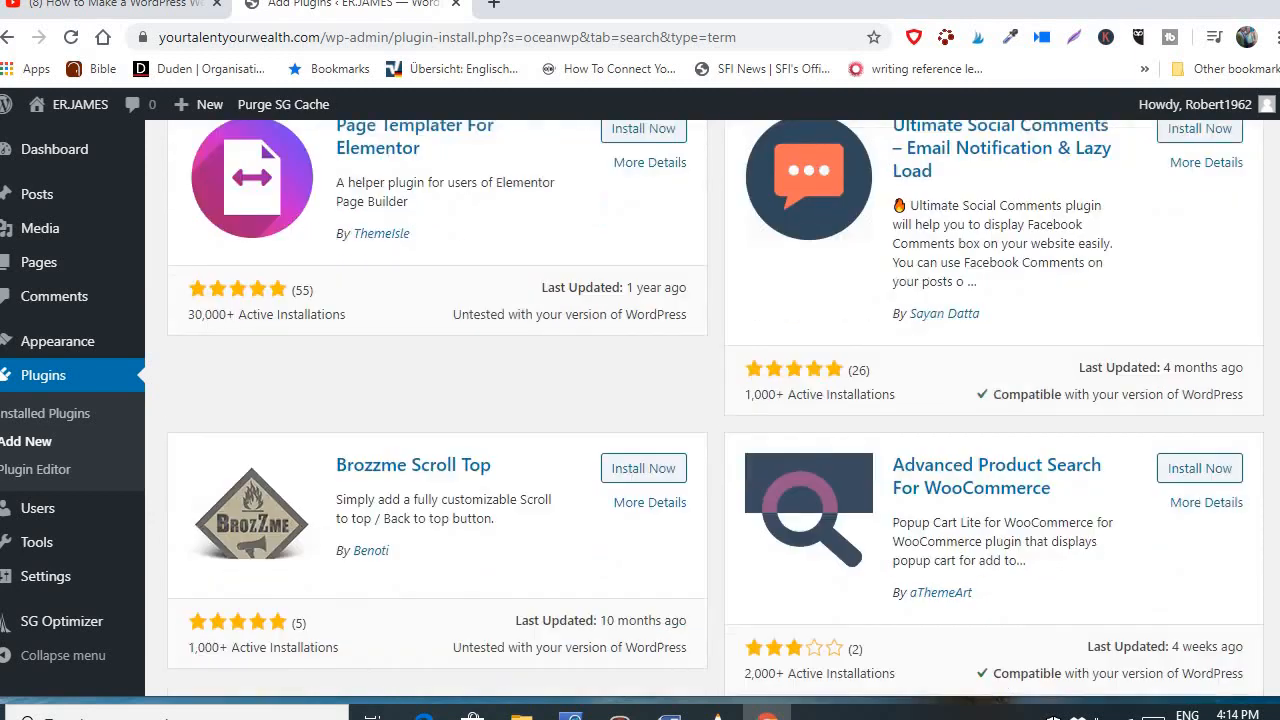
scroll(715, 408, up, 5)
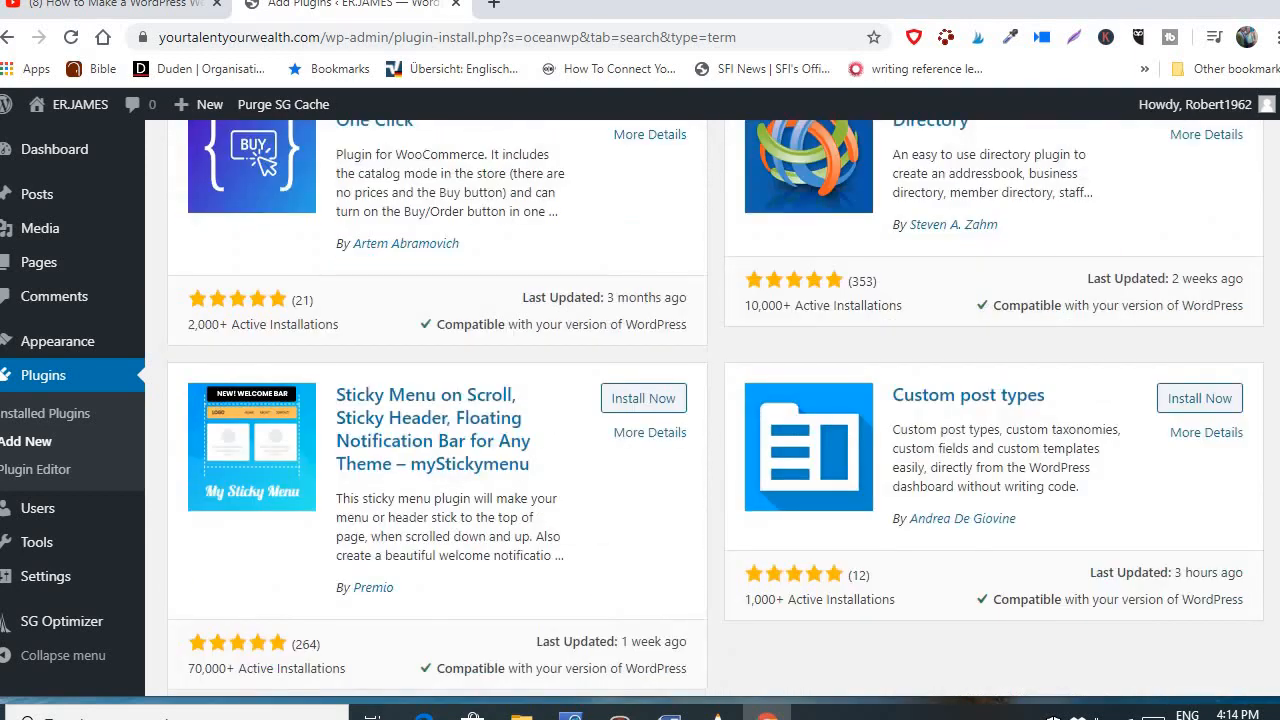
scroll(715, 408, up, 5)
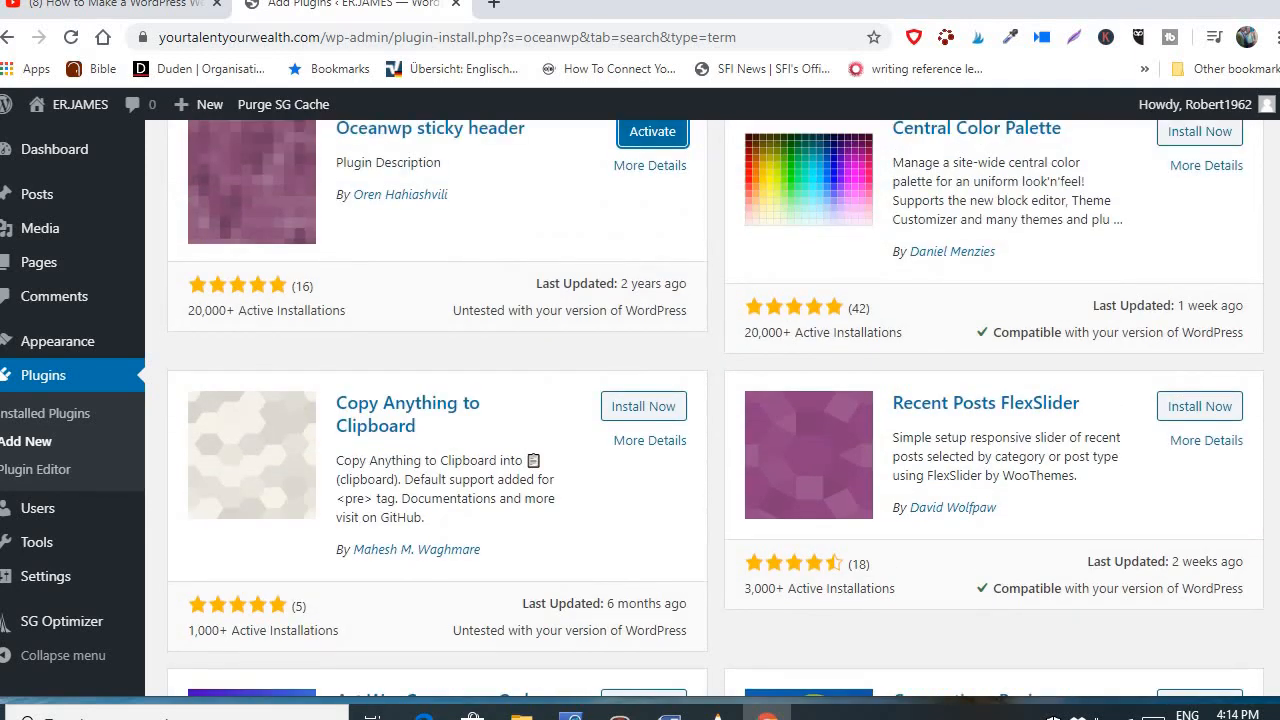
scroll(715, 408, up, 3)
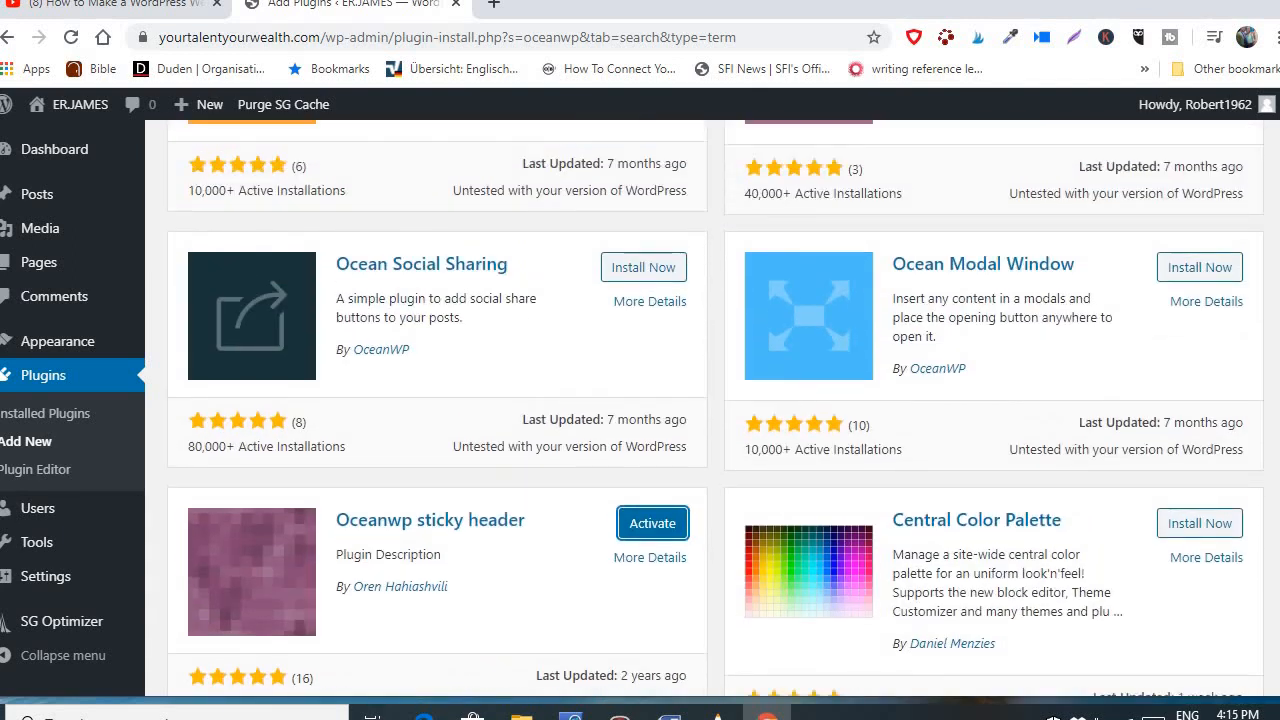
scroll(715, 408, up, 2)
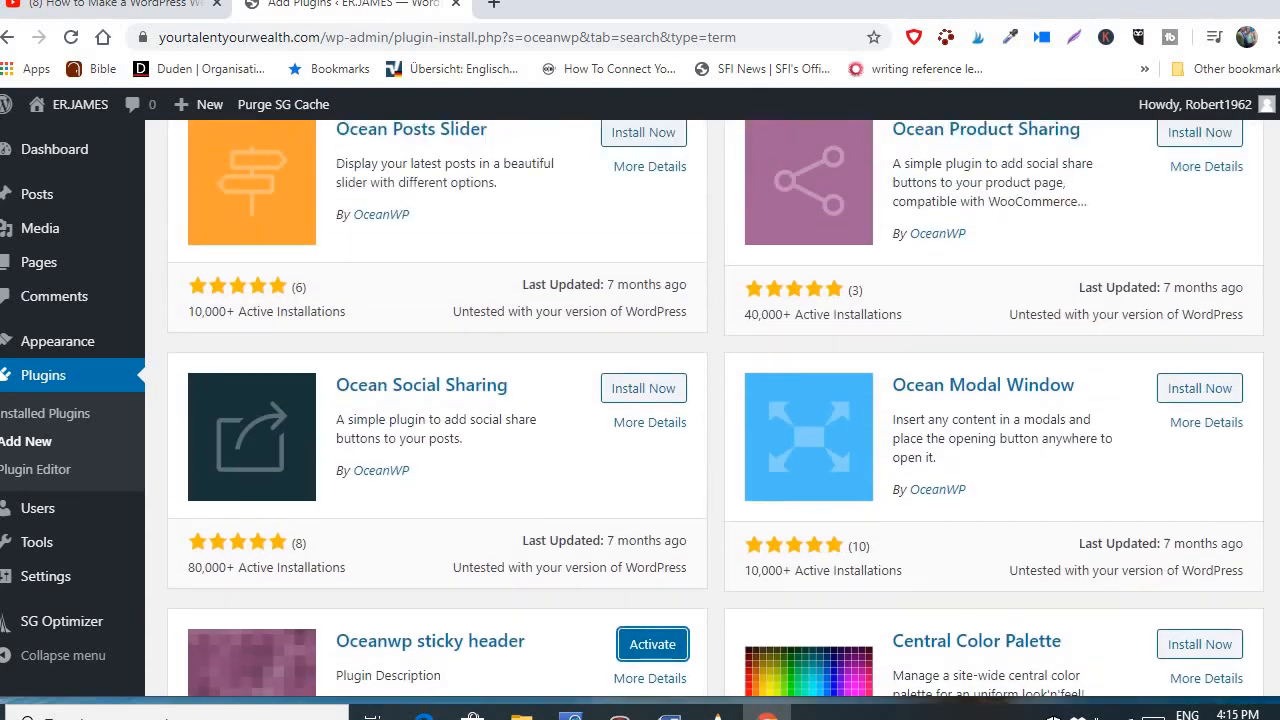
scroll(715, 408, up, 1)
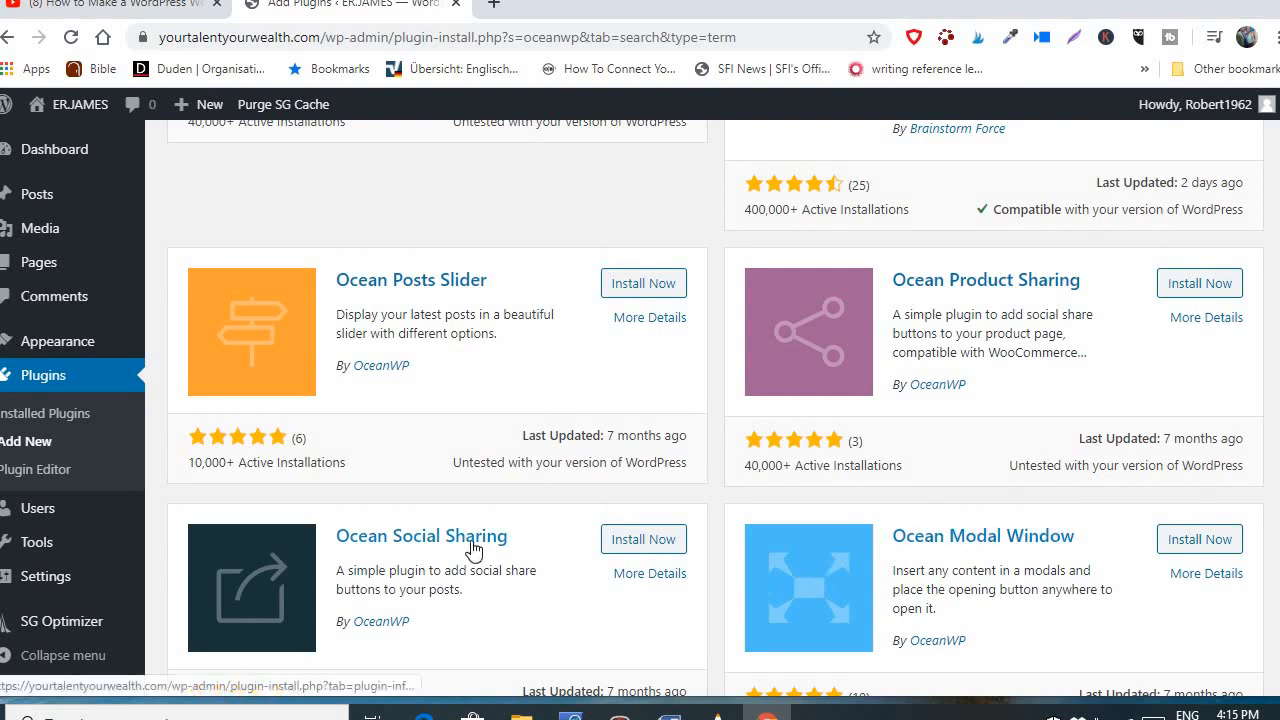
click(645, 542)
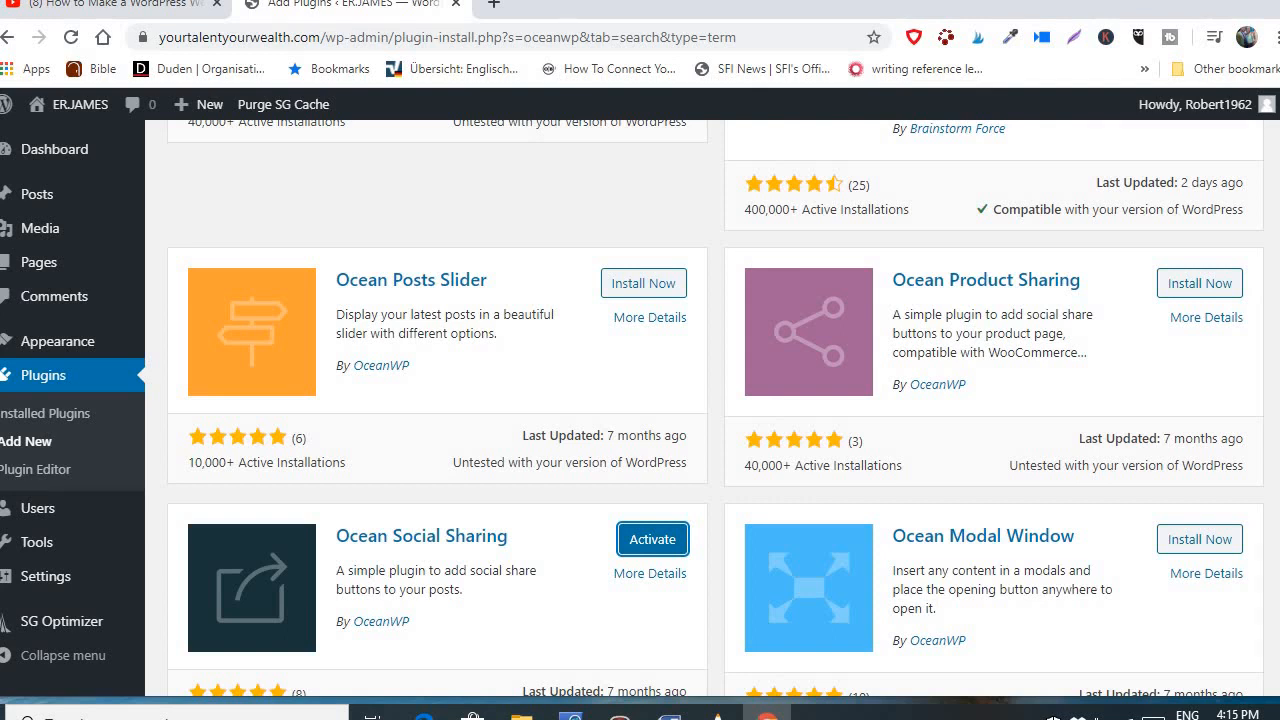
Install the Ocean Demo Import plugin from the same search results
scroll(715, 410, up, 3)
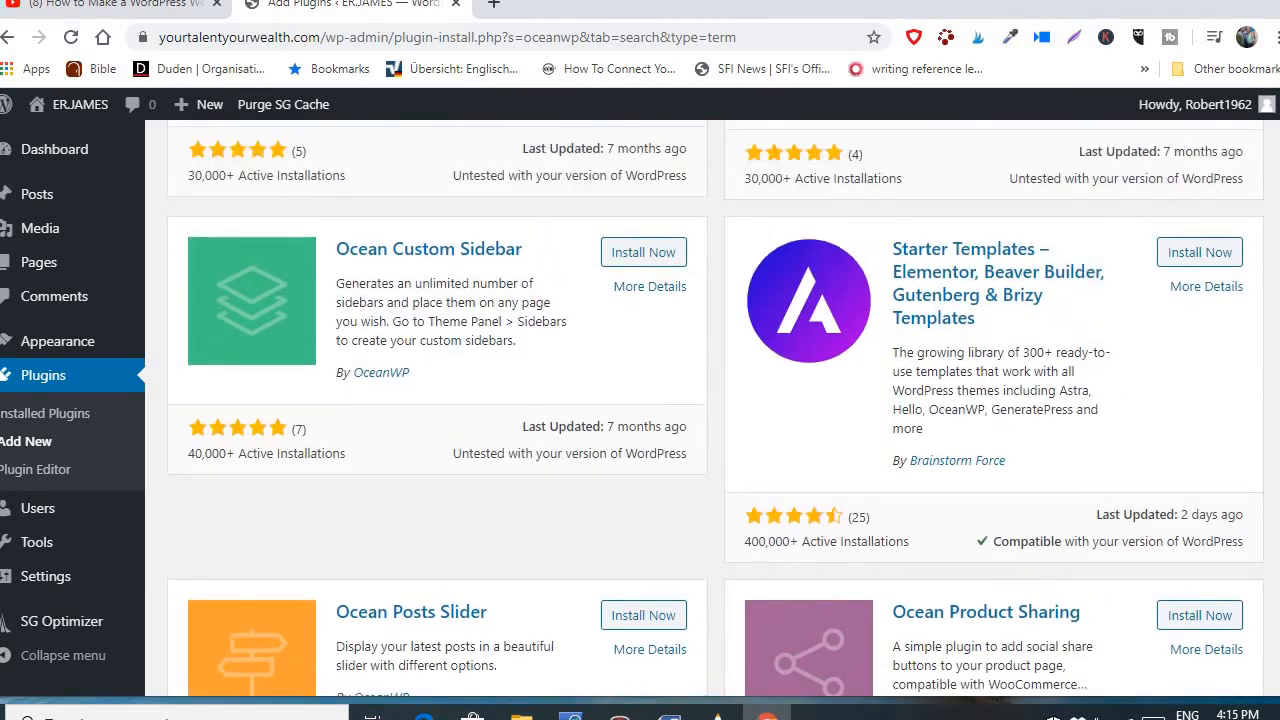
scroll(715, 410, up, 2)
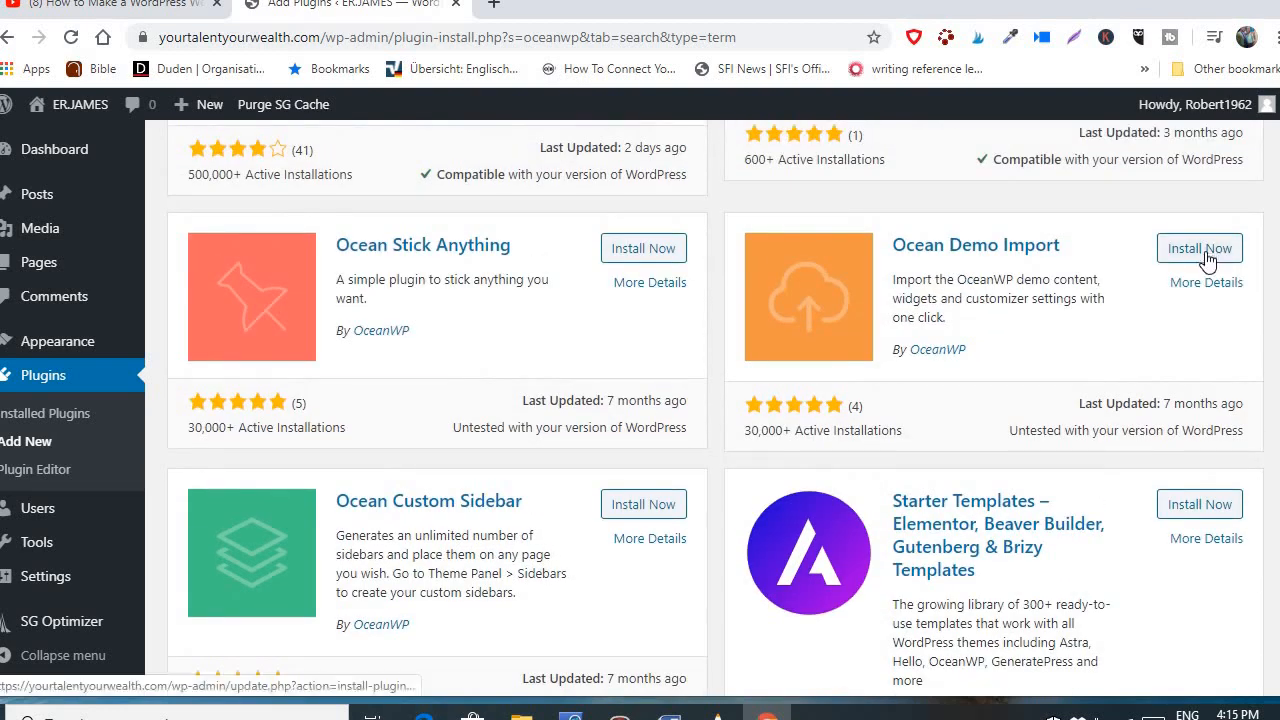
click(1205, 255)
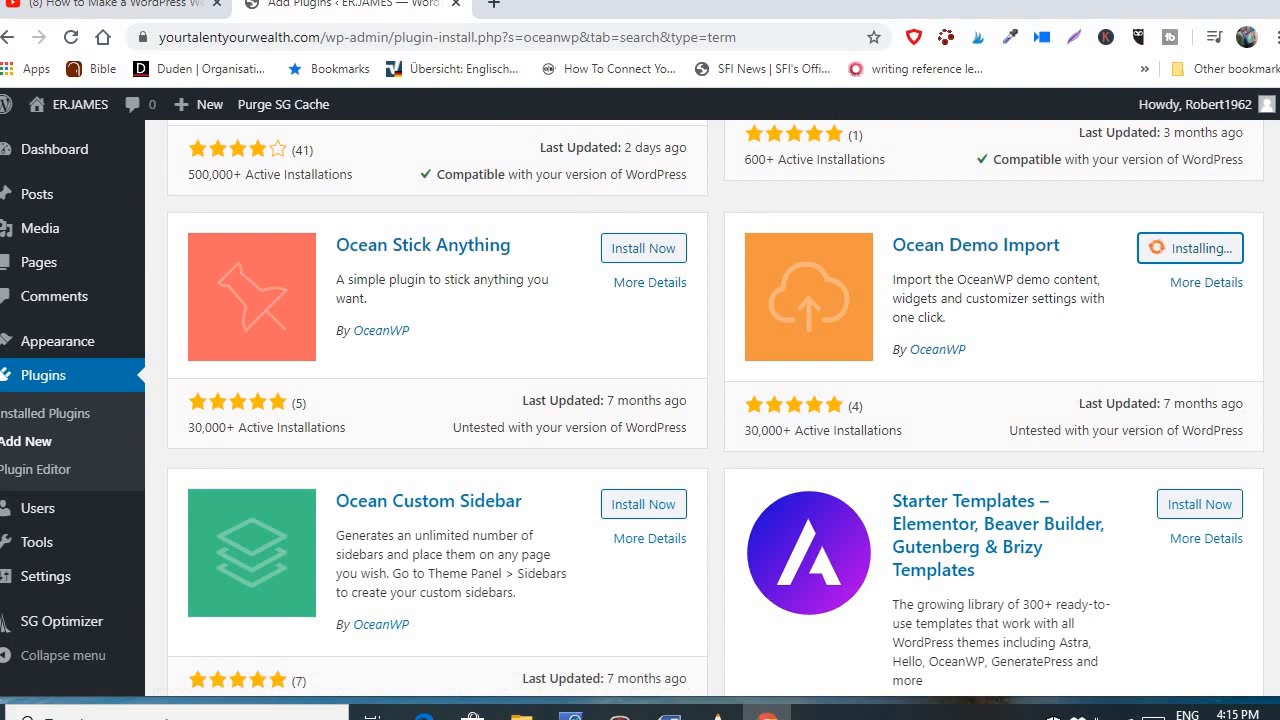
Replace the oceanwp search term in the plugin directory with livemesh
scroll(715, 400, up, 3)
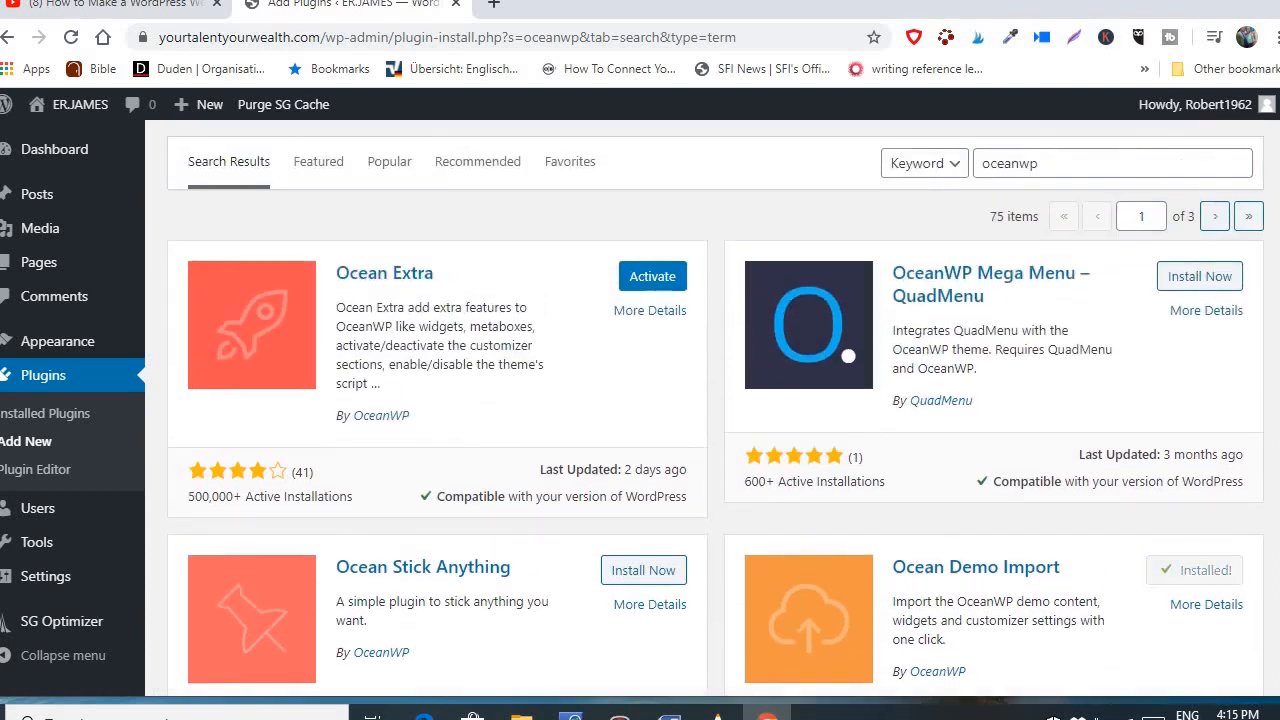
scroll(715, 408, up, 1)
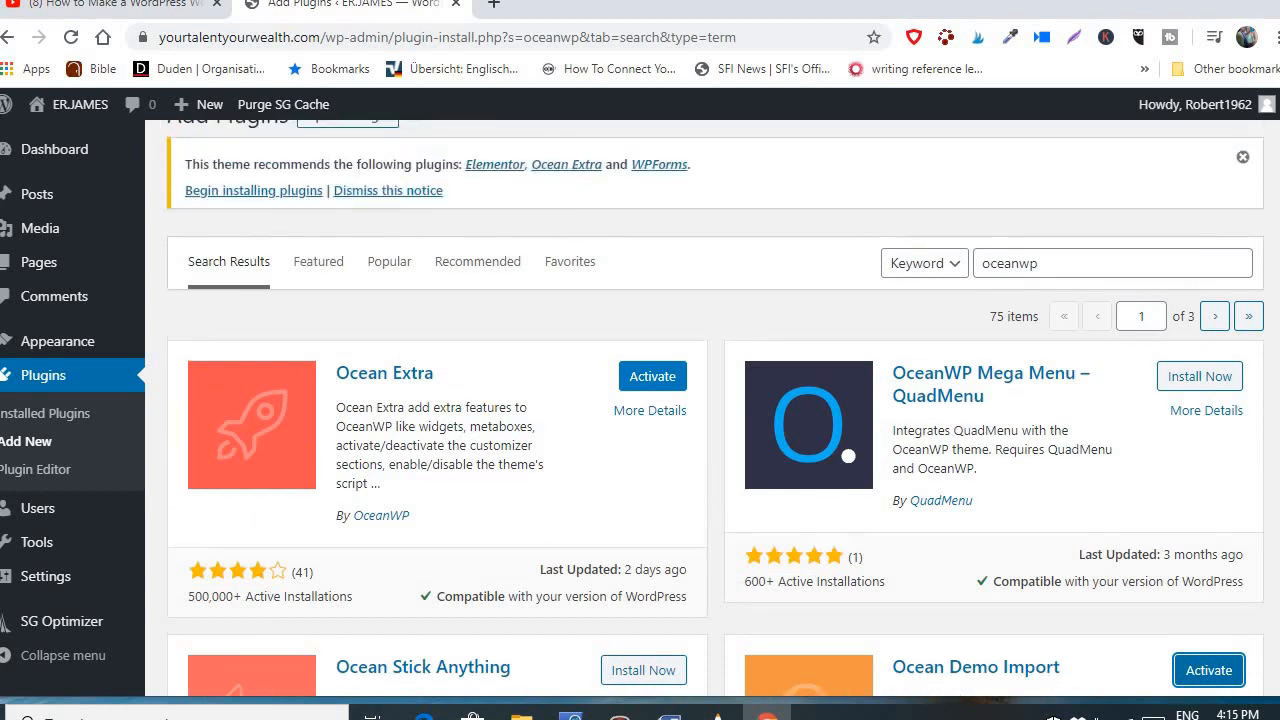
click(1041, 263)
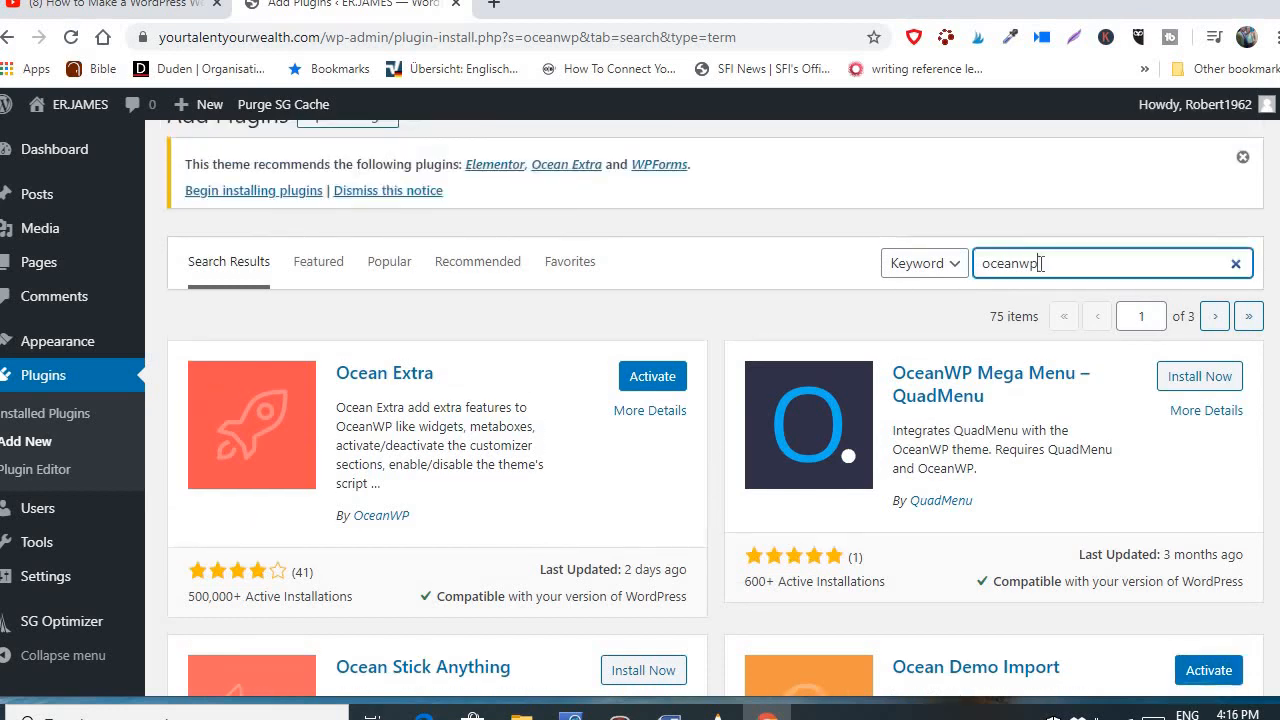
key(BackSpace)
key(BackSpace)
key(BackSpace)
key(BackSpace)
key(BackSpace)
key(BackSpace)
key(BackSpace)
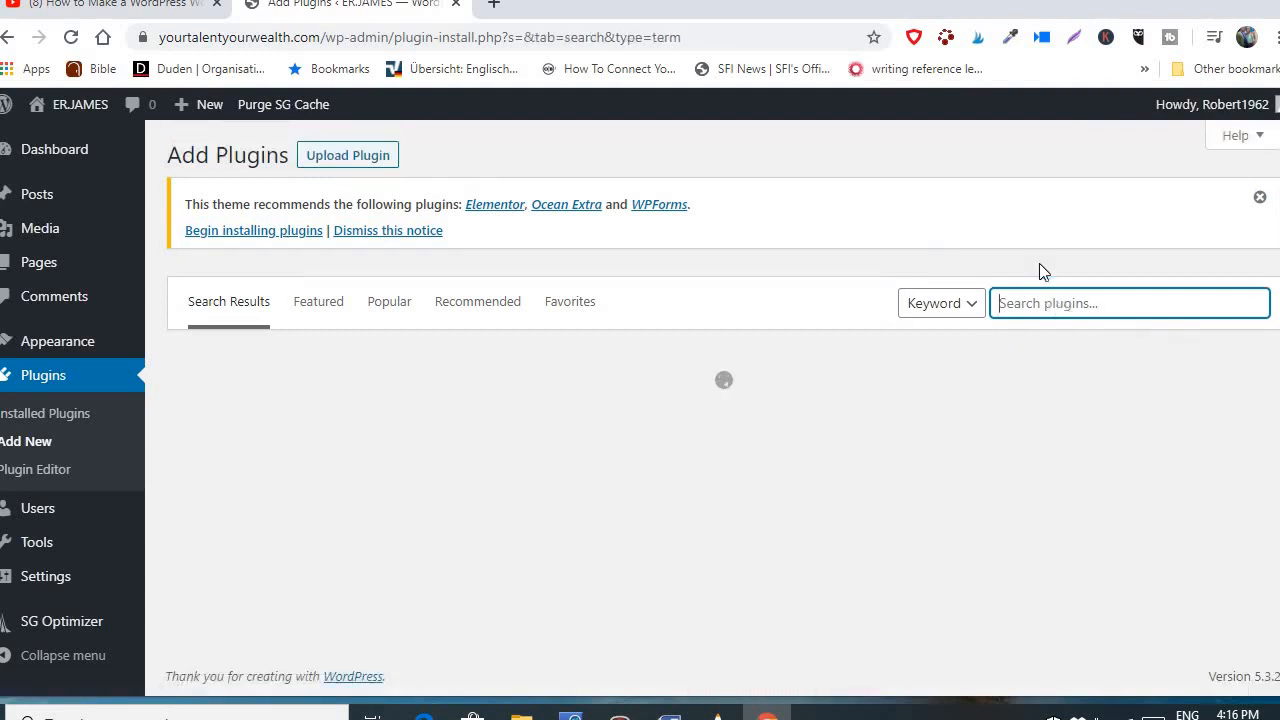
text(live)
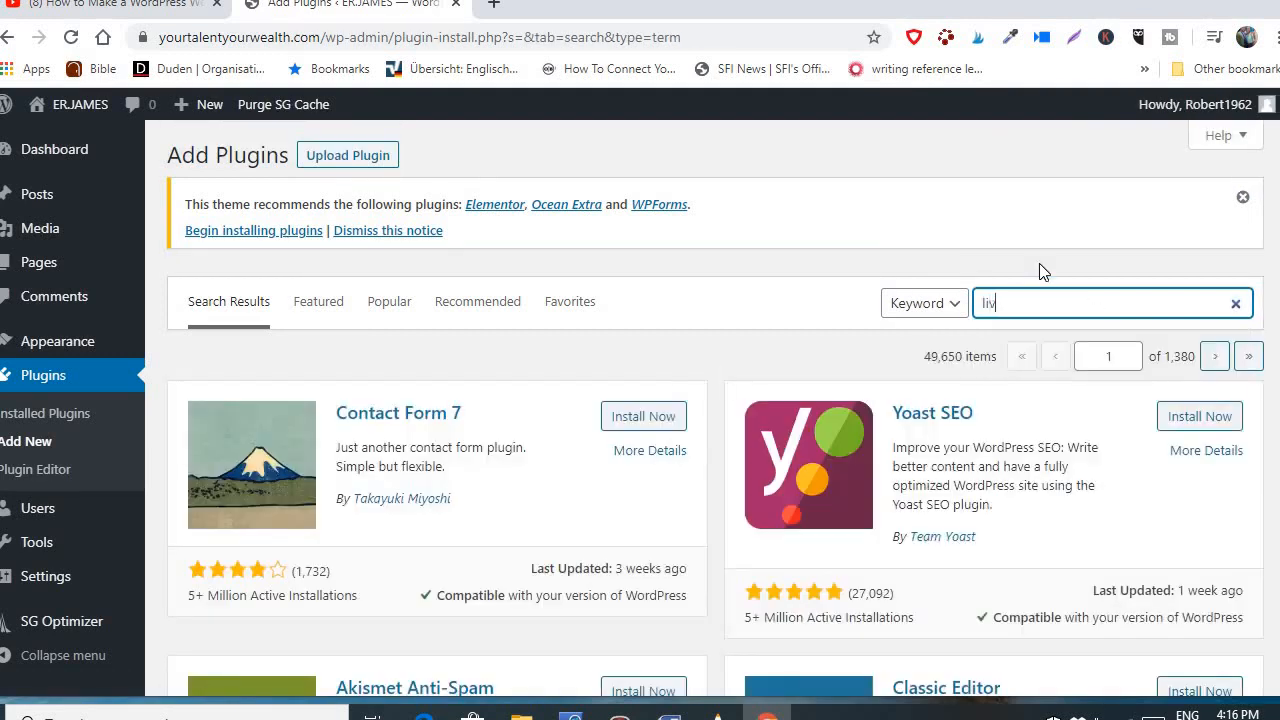
text(mesh)
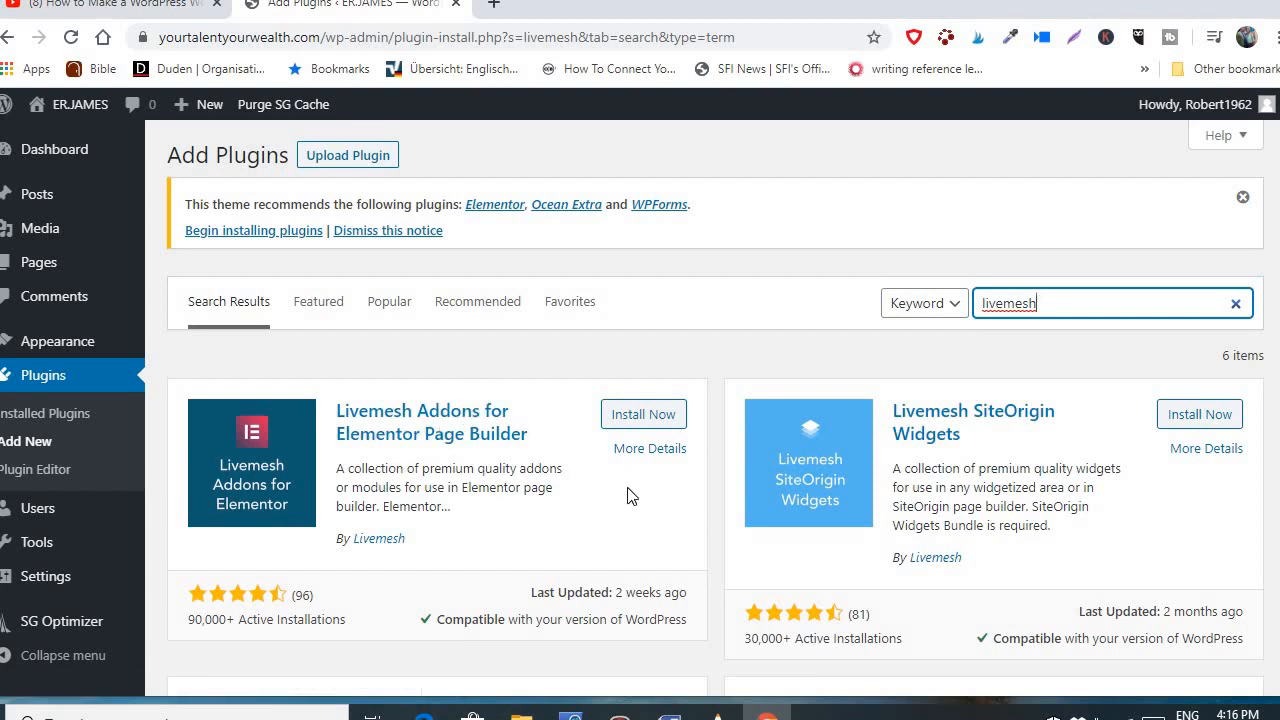
Install the Livemesh Addons for Elementor Page Builder plugin and look over the other Livemesh results
click(646, 424)
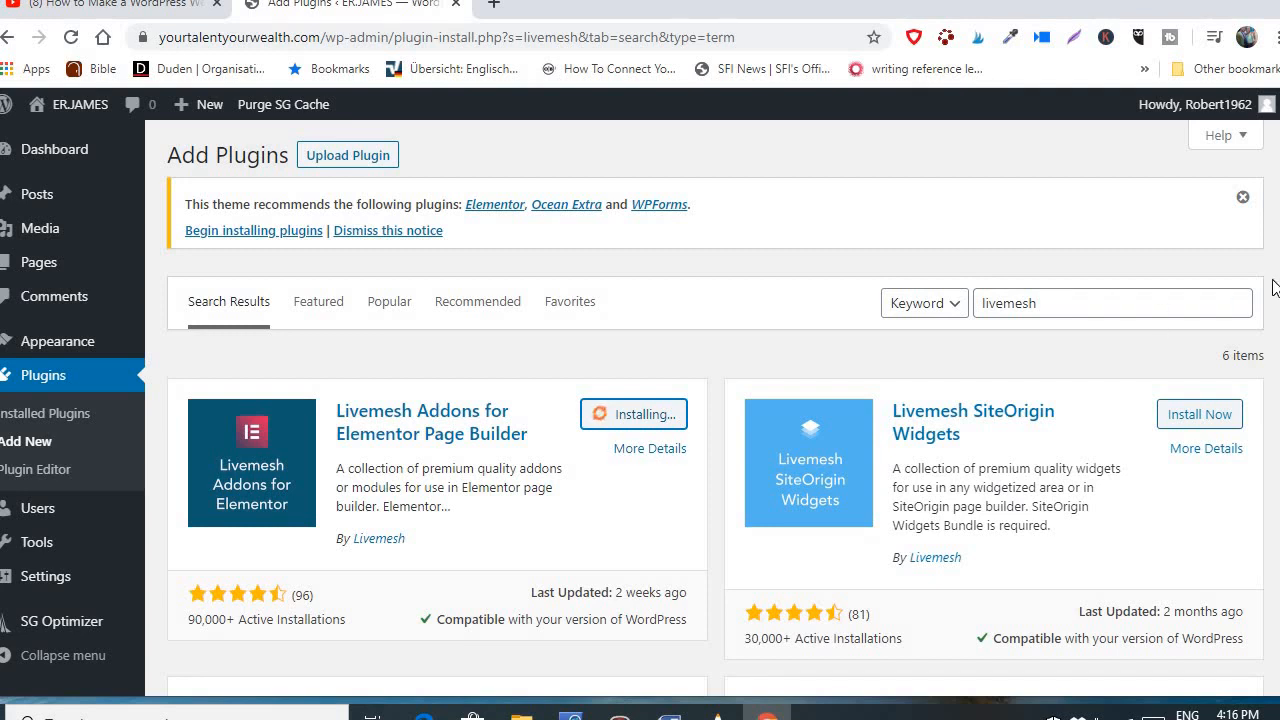
scroll(715, 409, down, 4)
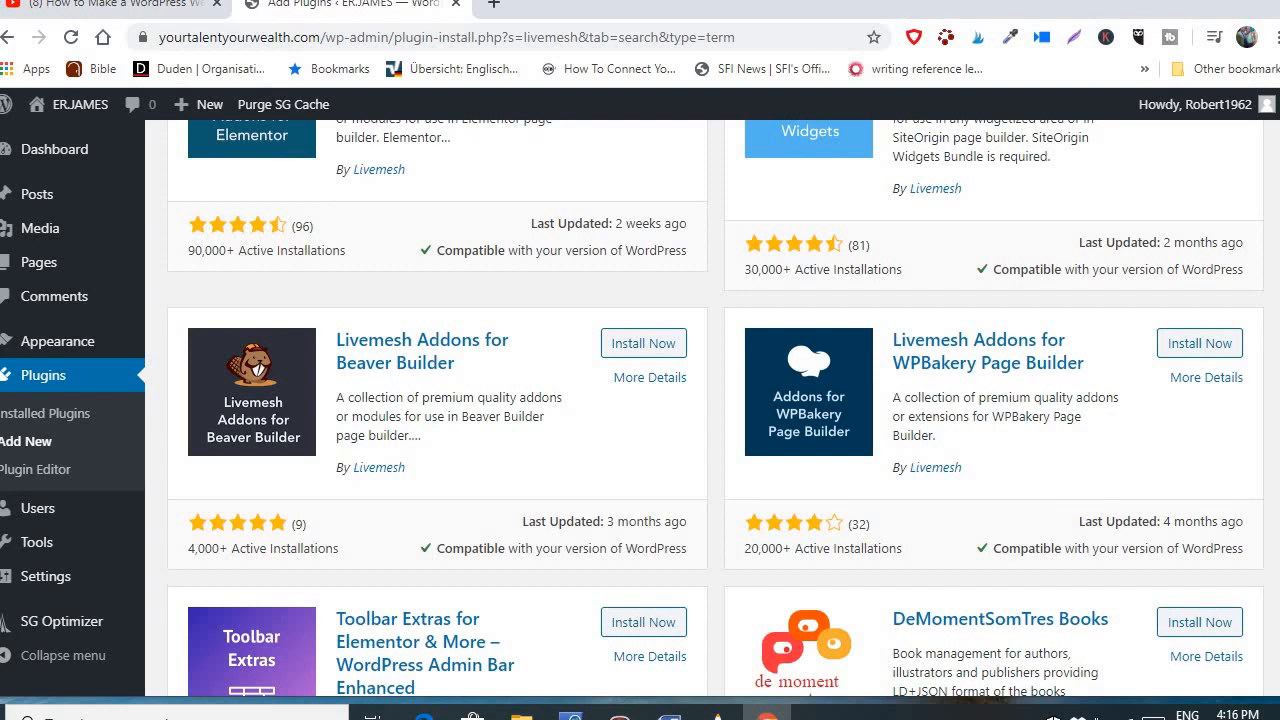
scroll(715, 409, down, 1)
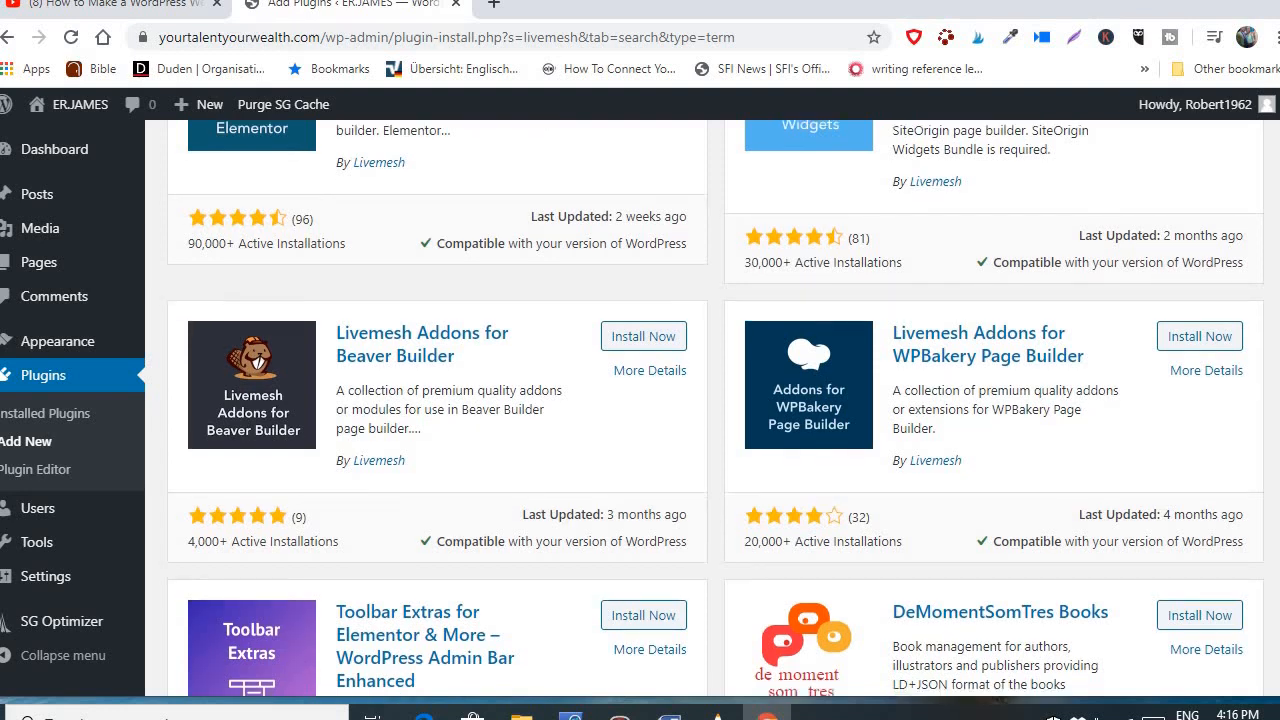
scroll(590, 453, up, 3)
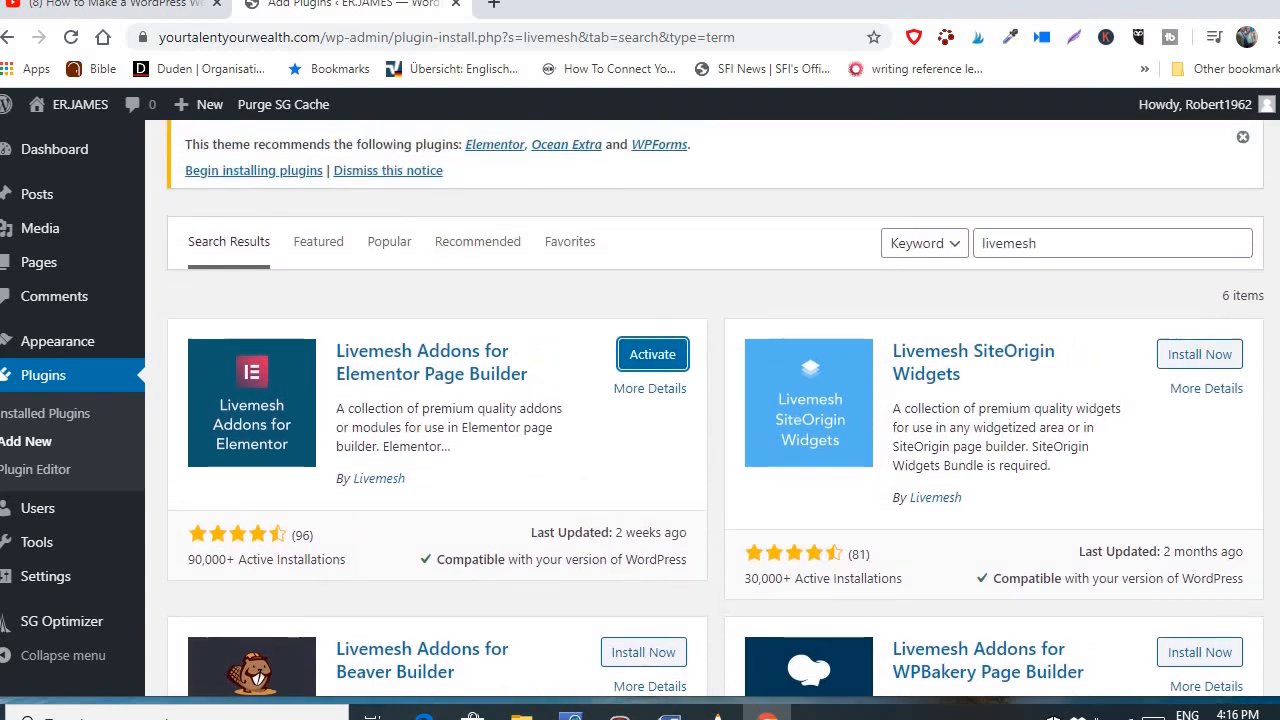
Open the list of installed plugins and review its active and inactive entries
click(47, 427)
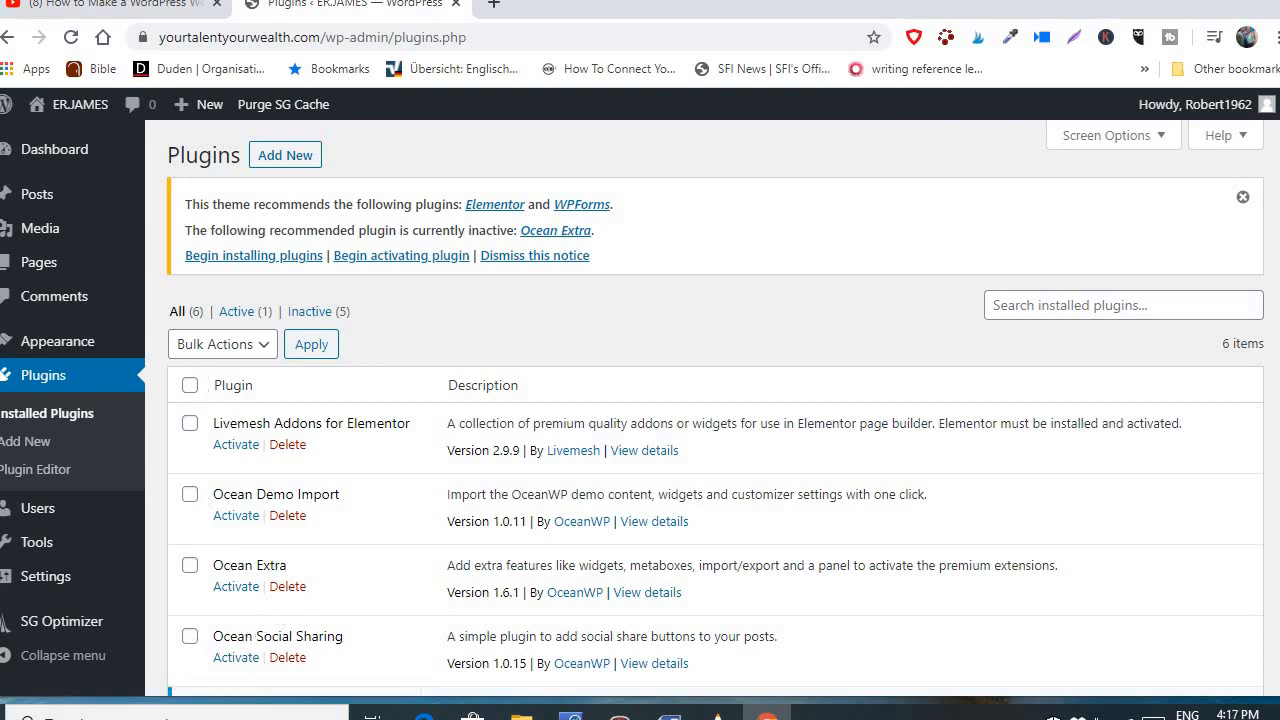
scroll(715, 408, down, 2)
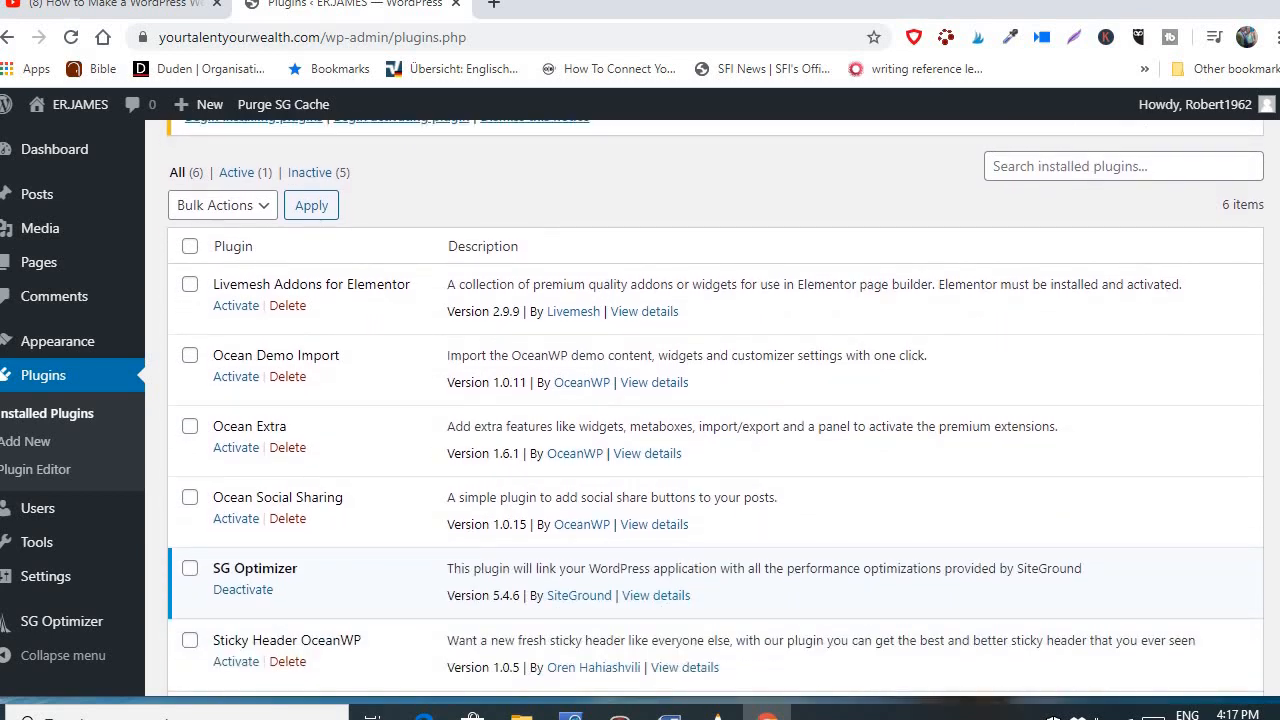
scroll(1163, 528, up, 2)
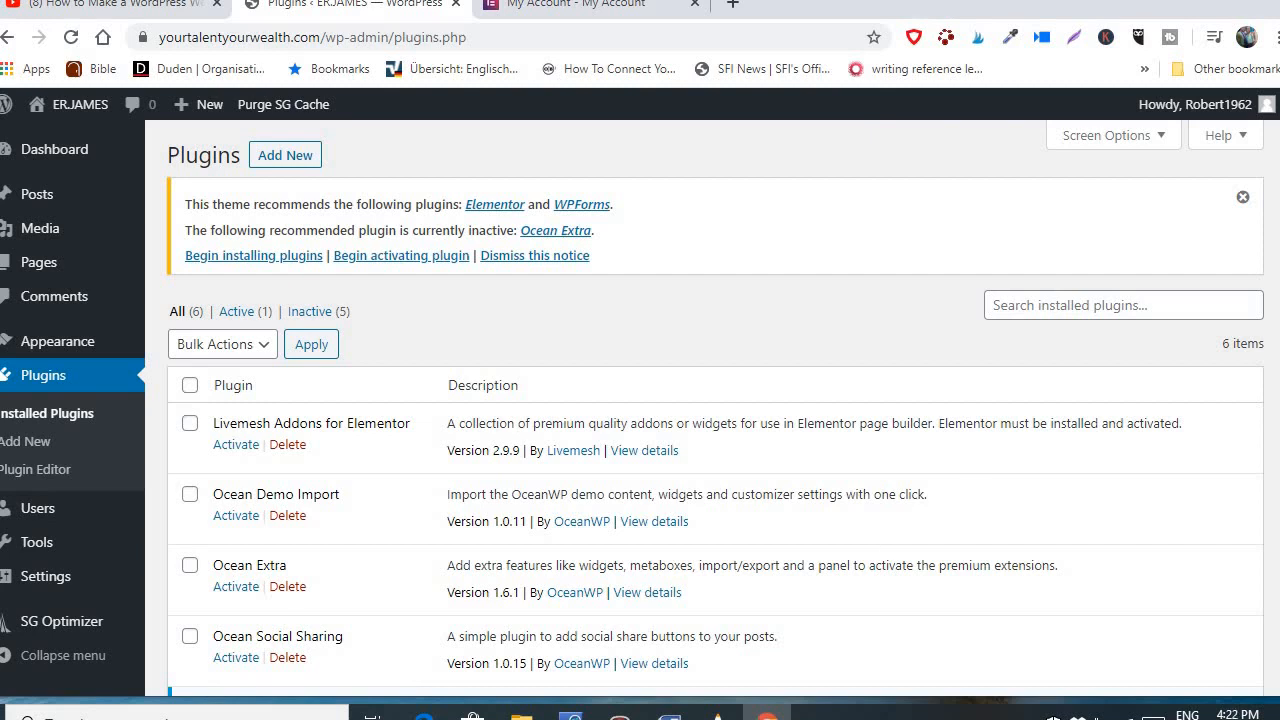
scroll(715, 408, down, 2)
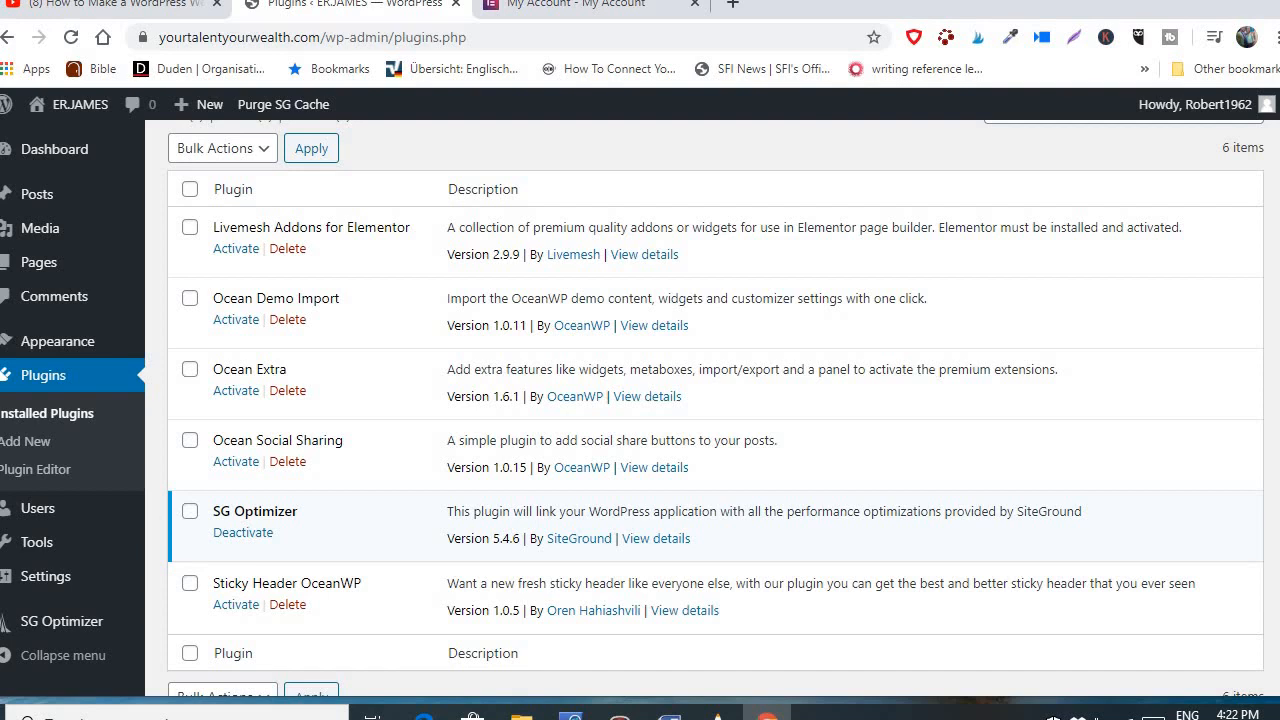
scroll(715, 408, up, 2)
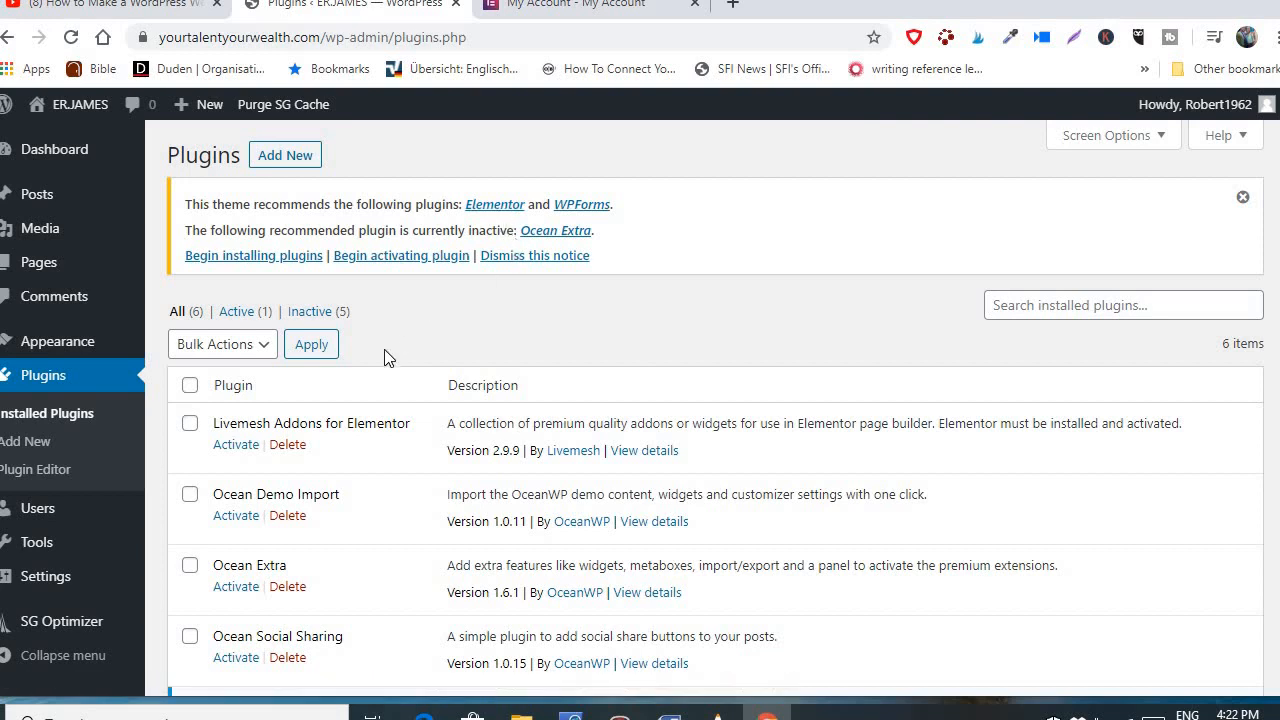
Install the Elementor Page Builder plugin from the theme's recommended plugins notice
click(494, 206)
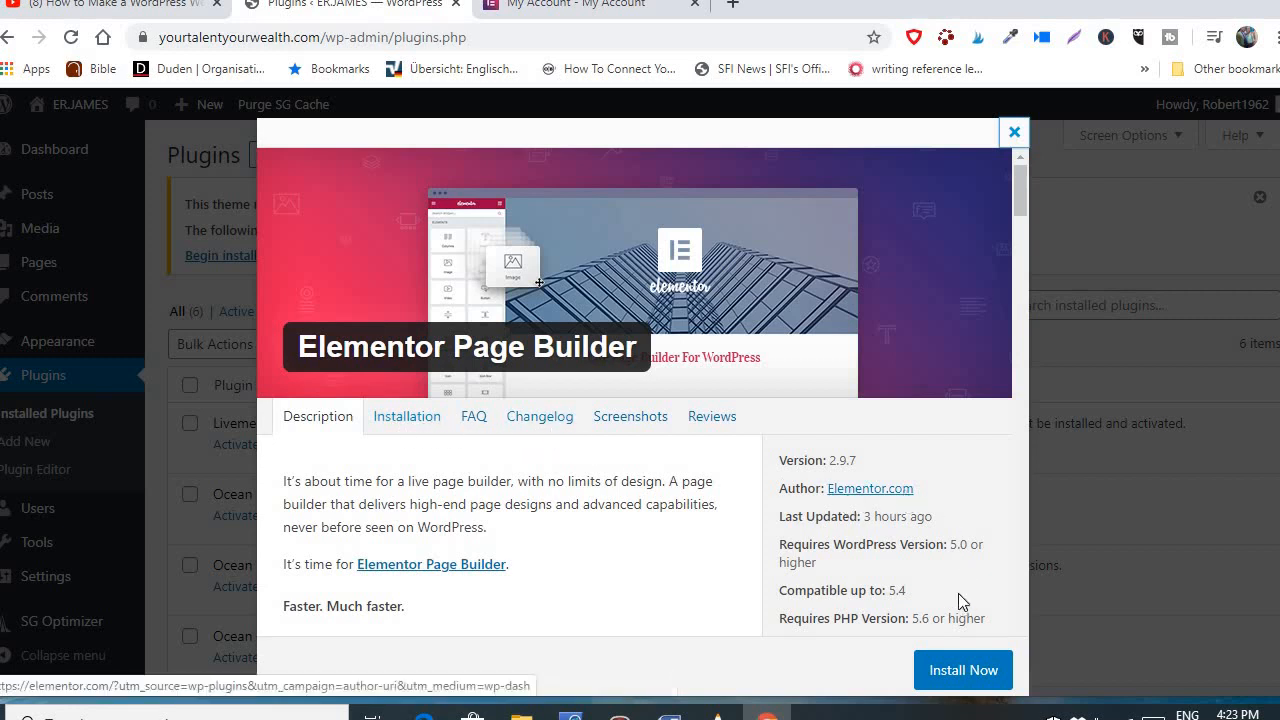
click(963, 672)
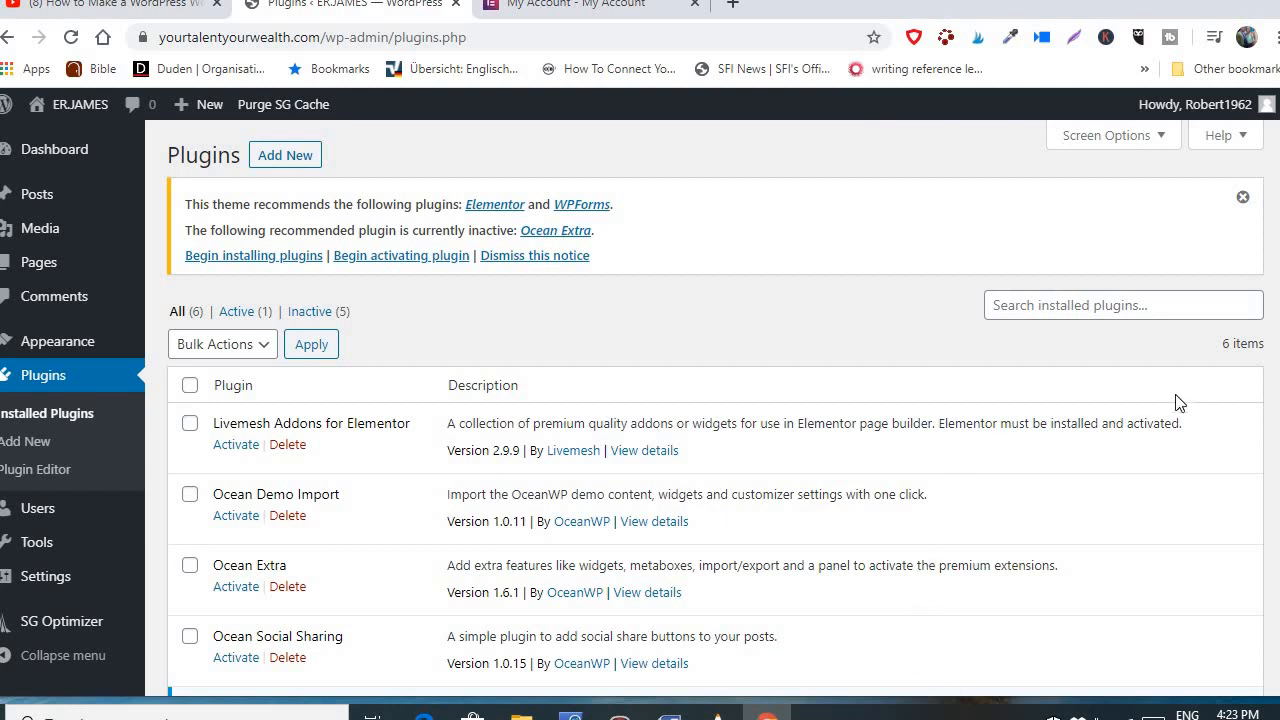
scroll(715, 400, down, 3)
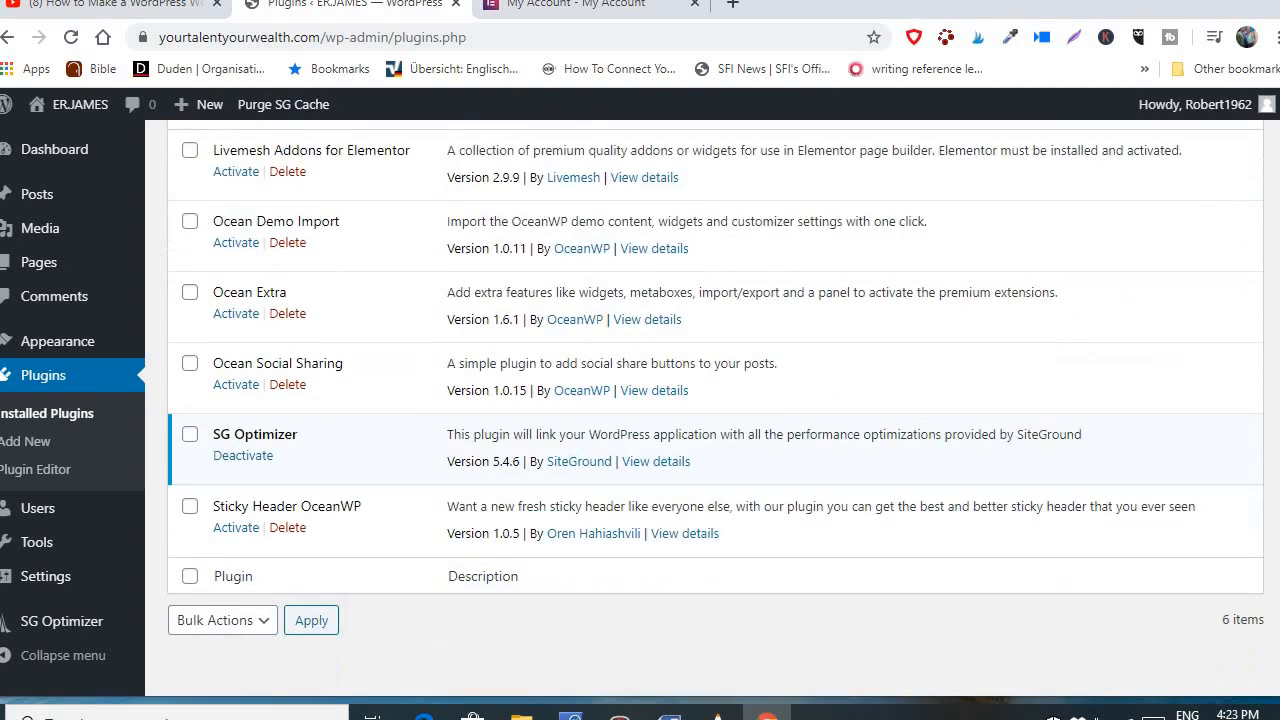
scroll(715, 400, up, 3)
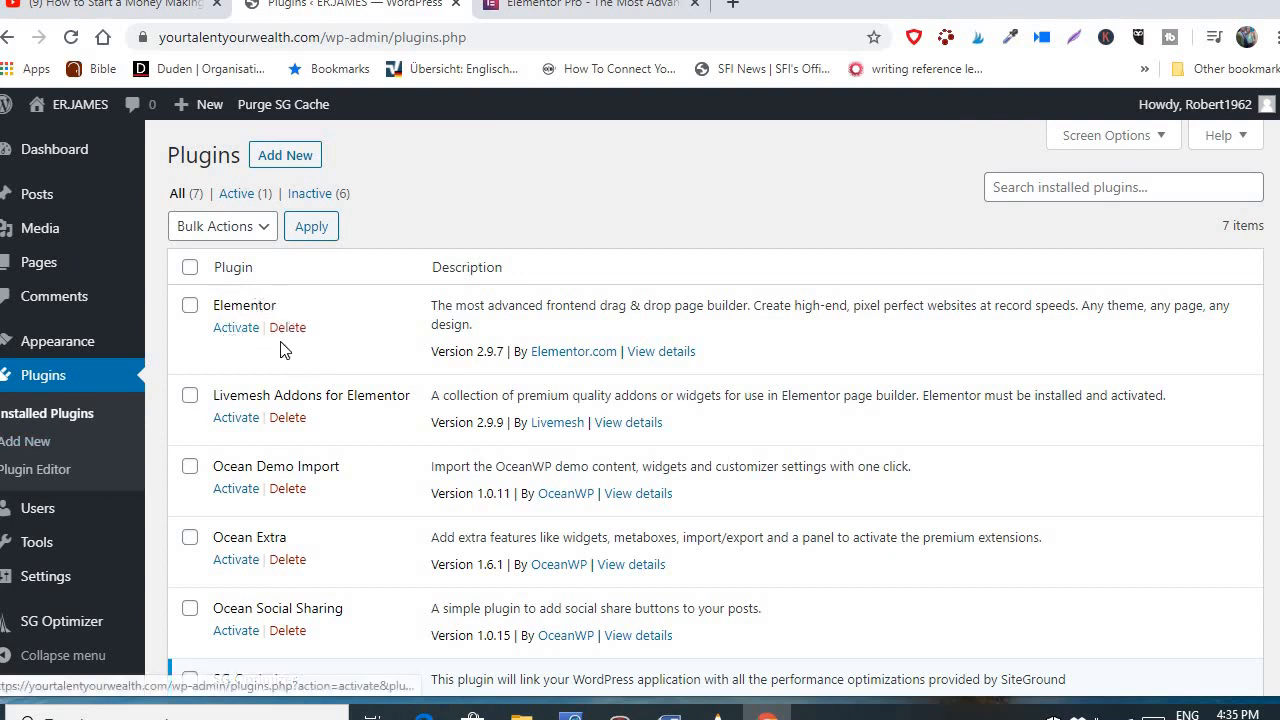
Switch to the Elementor Pro web page and compare the prices and features of the Personal, Plus and Expert plans
click(583, 10)
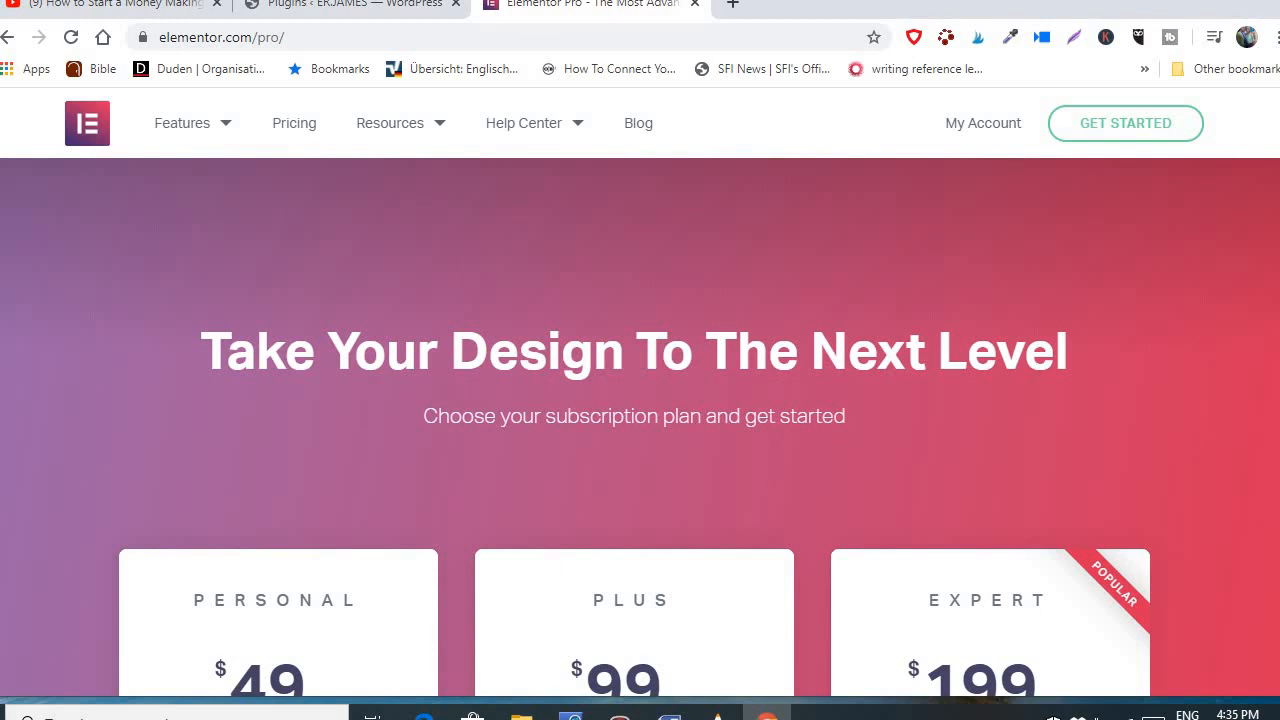
scroll(640, 427, down, 4)
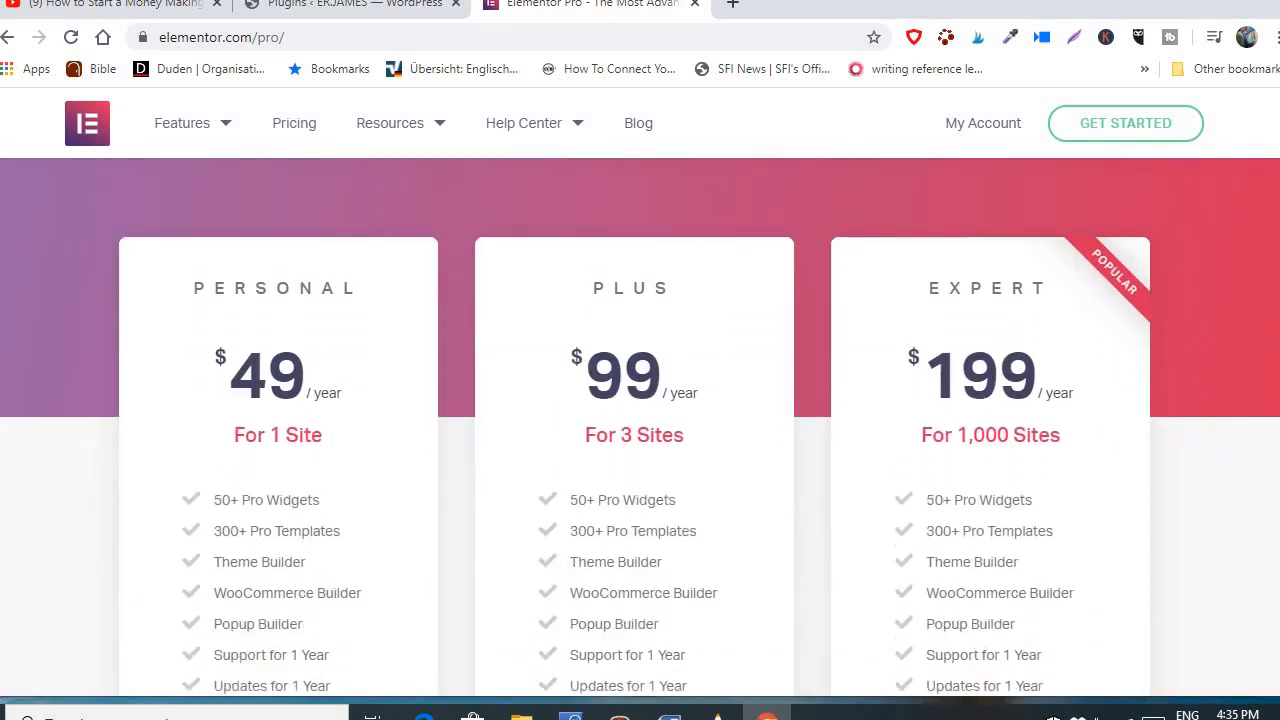
scroll(640, 426, up, 1)
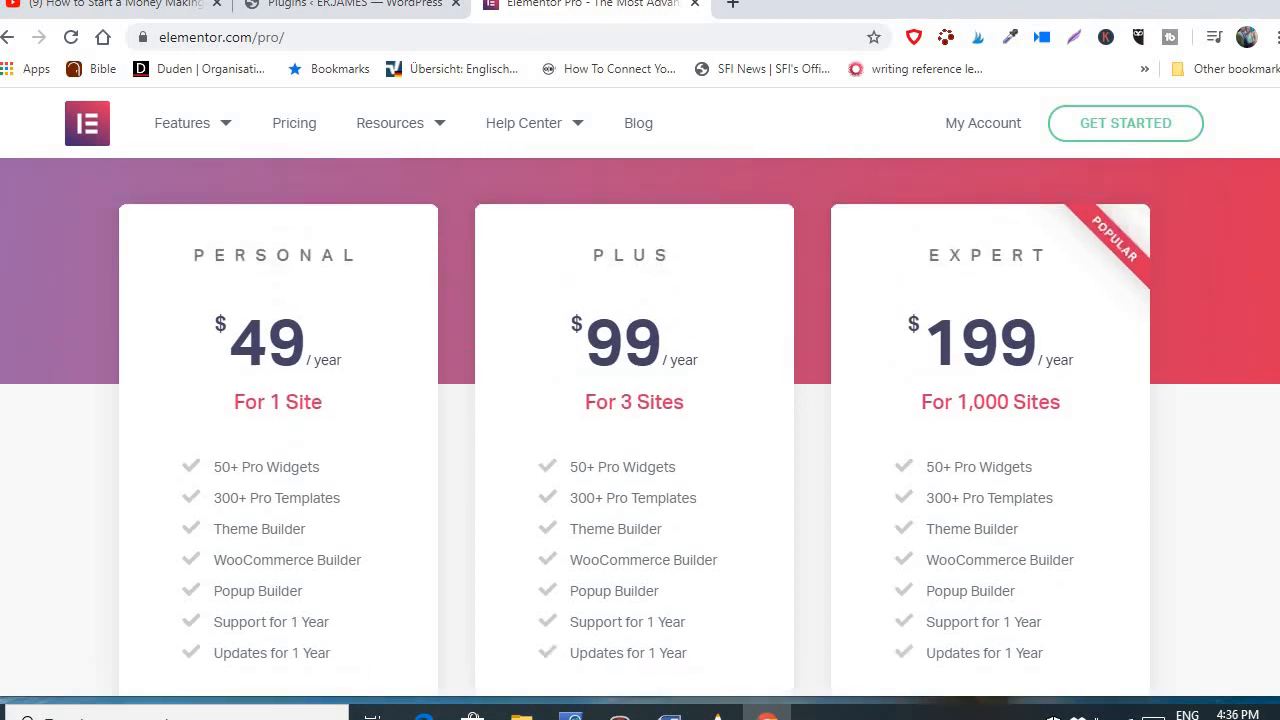
scroll(640, 441, down, 1)
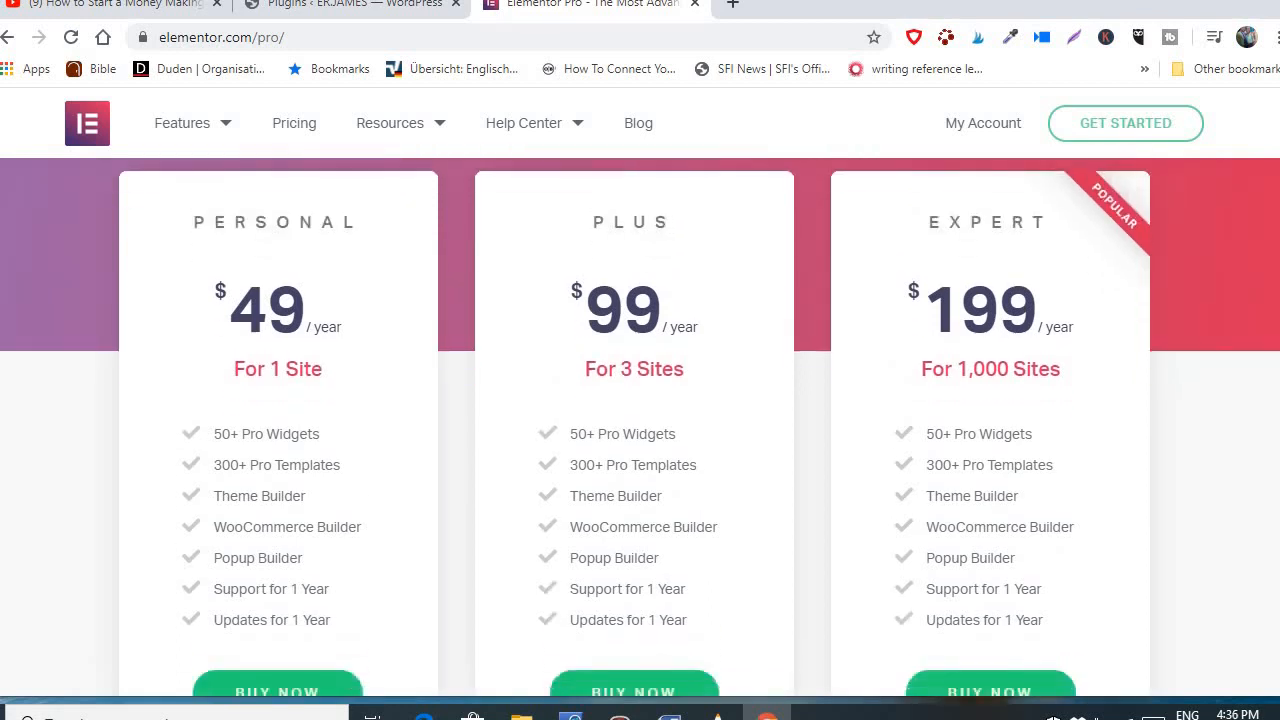
scroll(640, 432, up, 1)
scroll(640, 432, down, 1)
scroll(640, 426, down, 1)
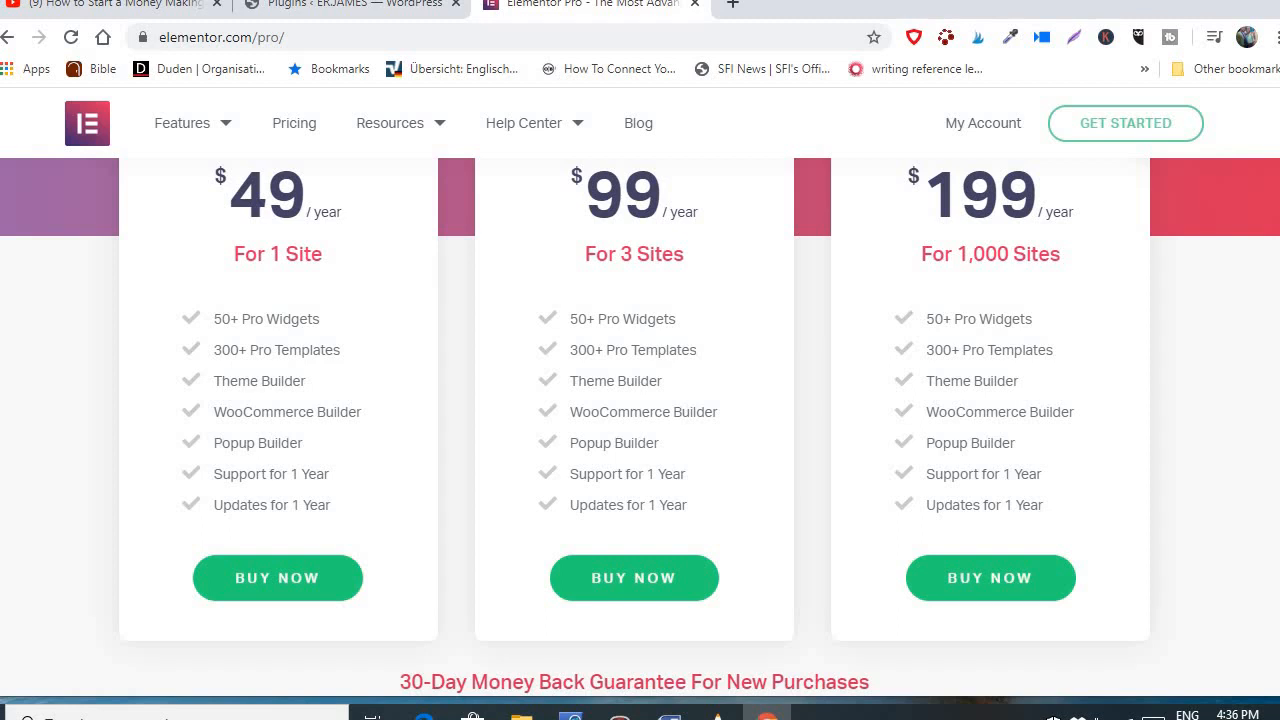
scroll(640, 426, up, 1)
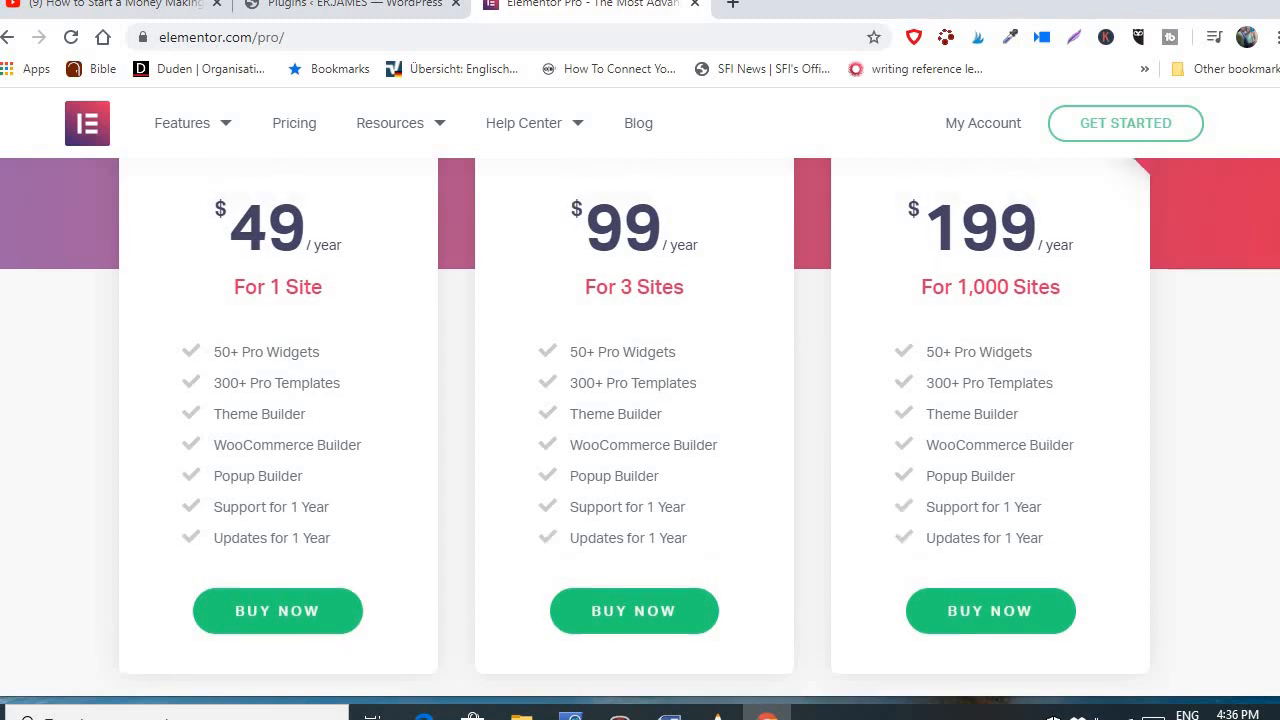
scroll(640, 426, up, 1)
scroll(640, 426, down, 1)
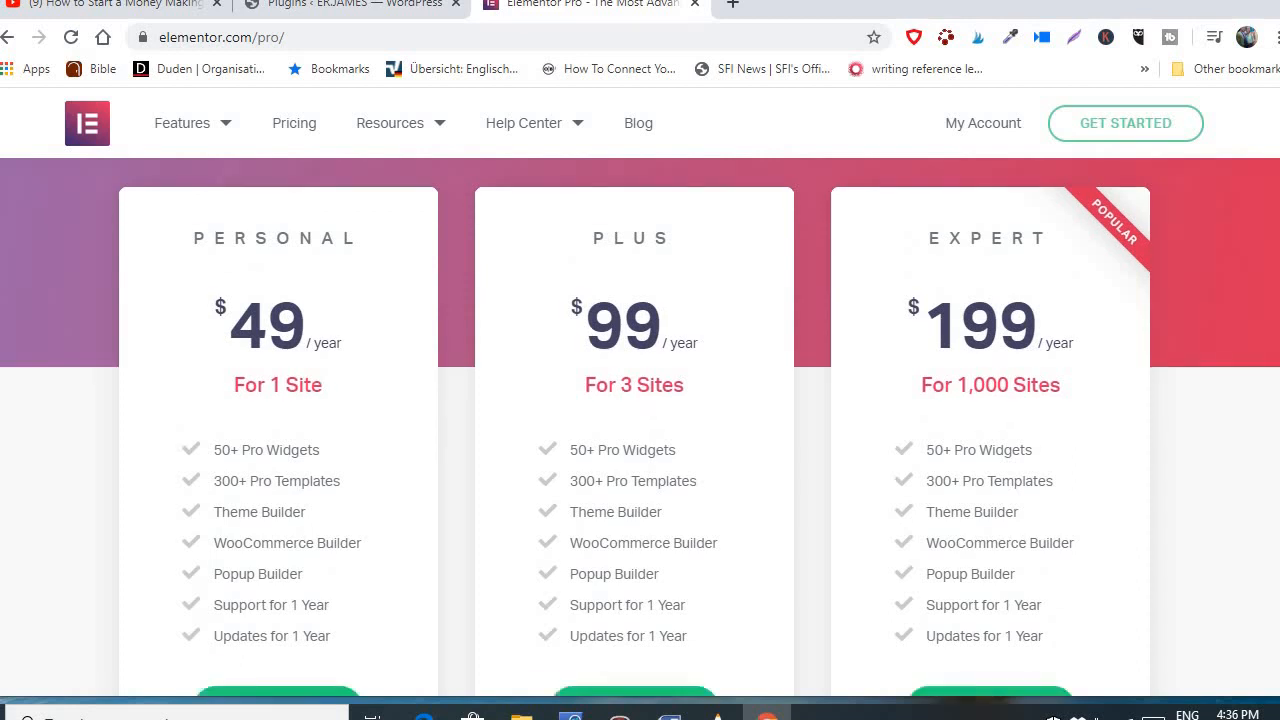
scroll(640, 426, down, 1)
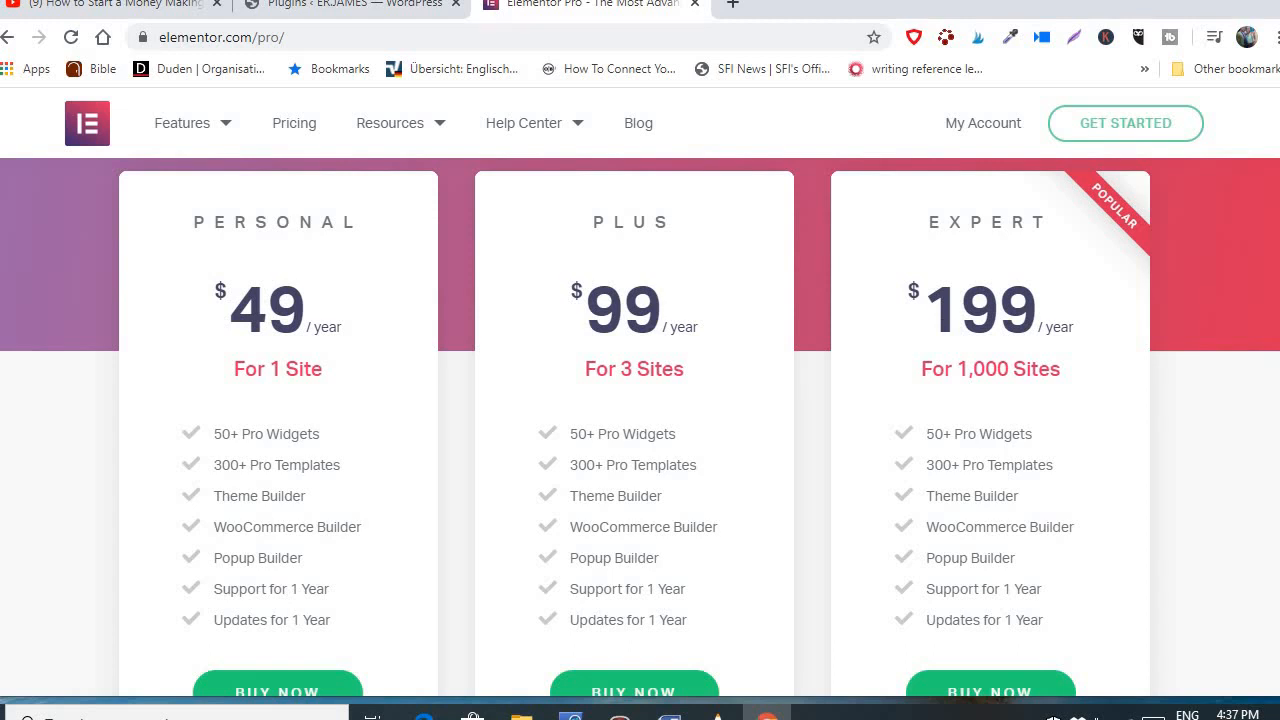
scroll(640, 420, down, 4)
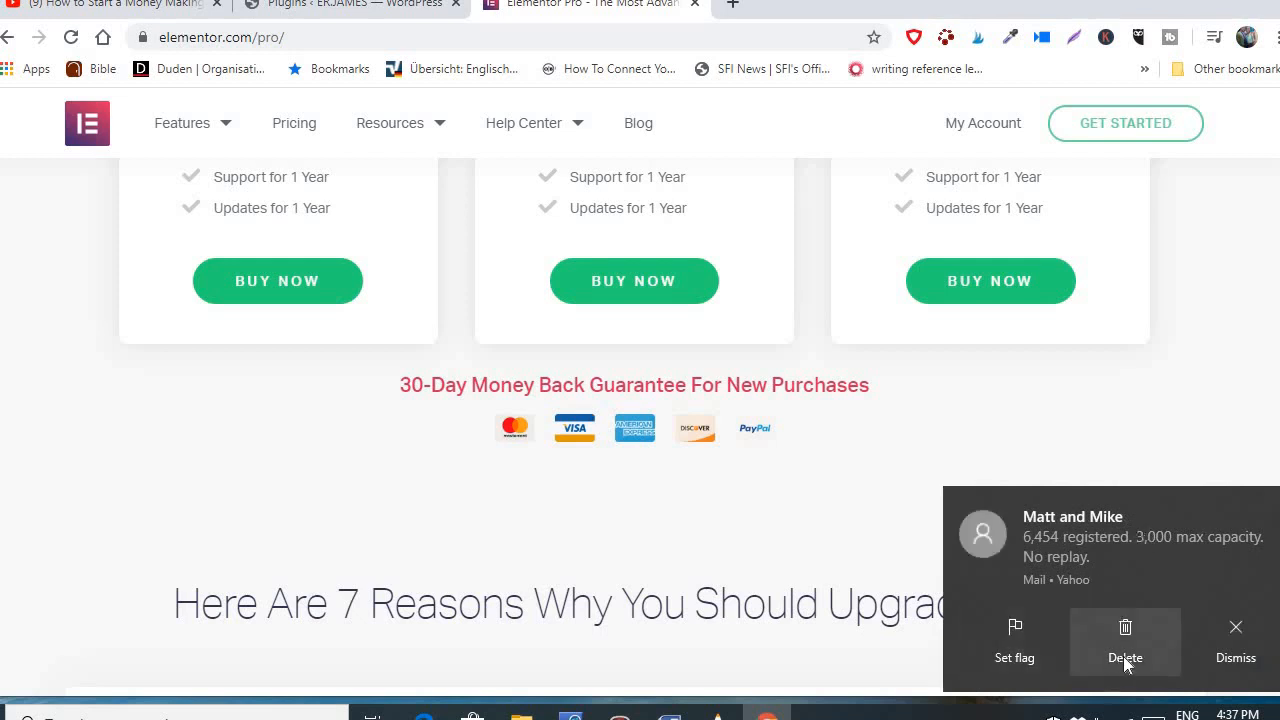
Delete the incoming e-mails from their pop-up notifications
click(1125, 660)
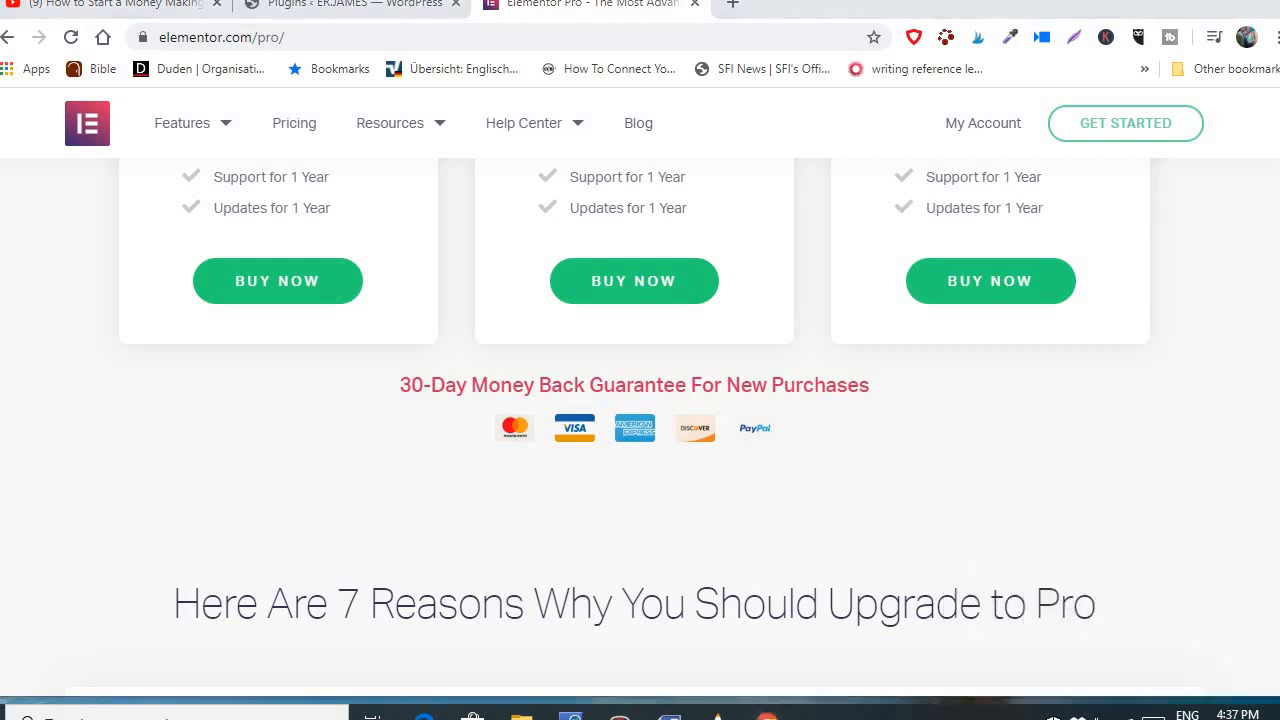
click(1125, 627)
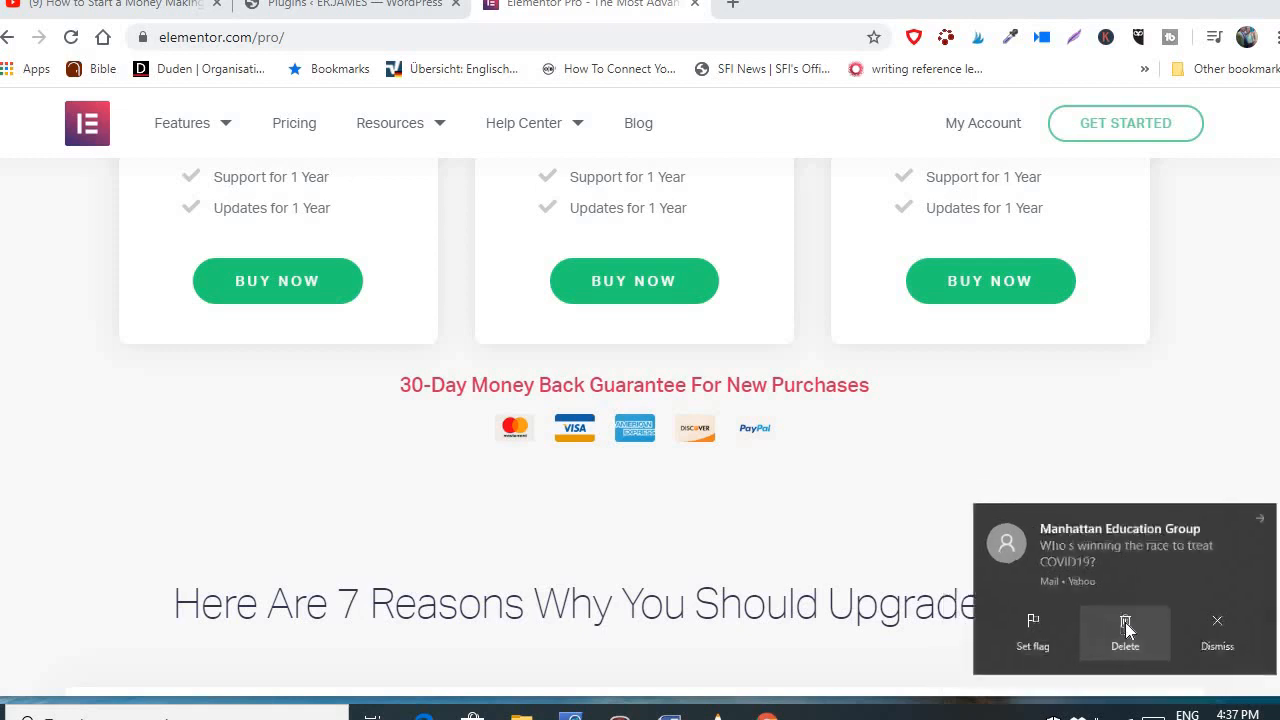
scroll(1259, 150, up, 6)
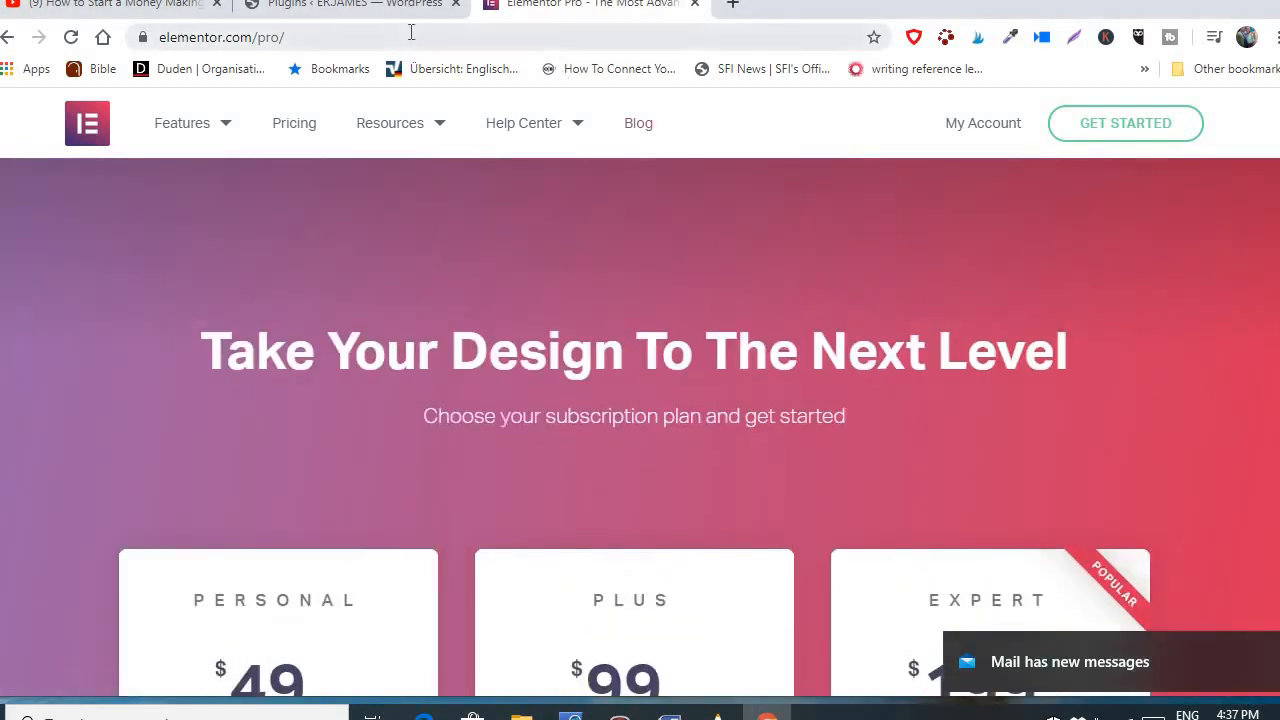
Return to the site's installed plugins, activate Elementor and look over its Getting Started page
click(381, 8)
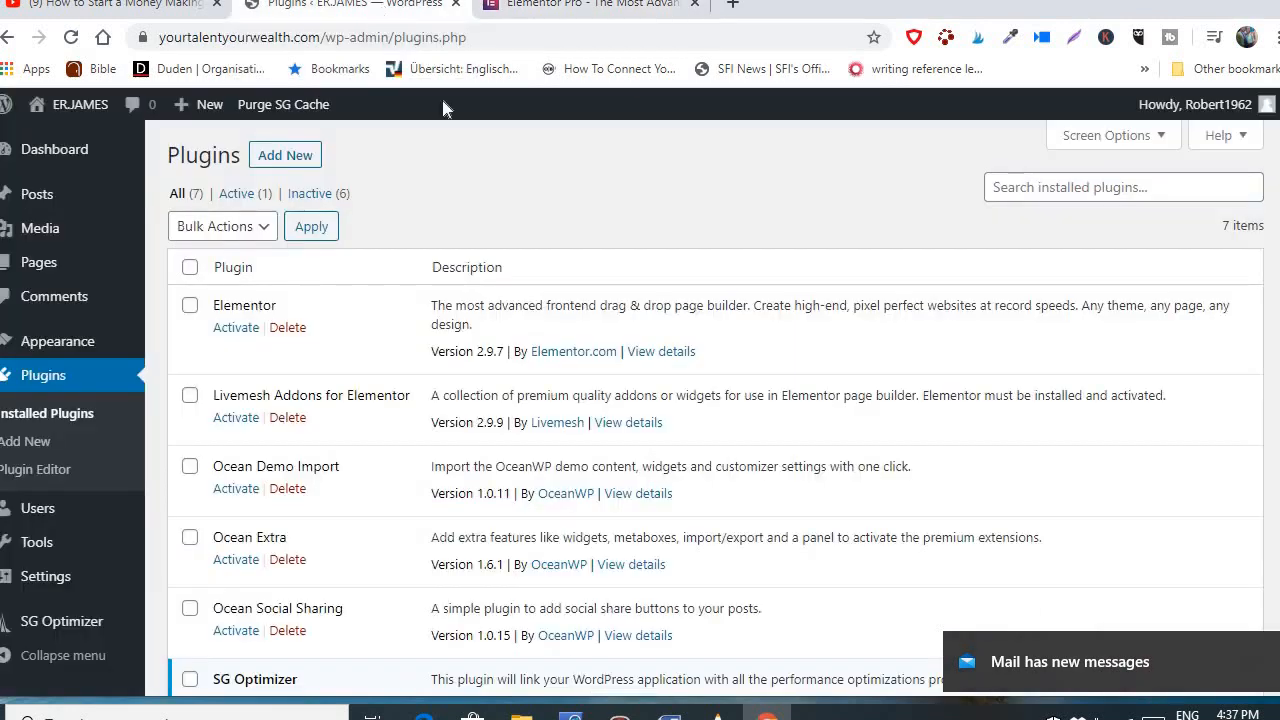
click(235, 328)
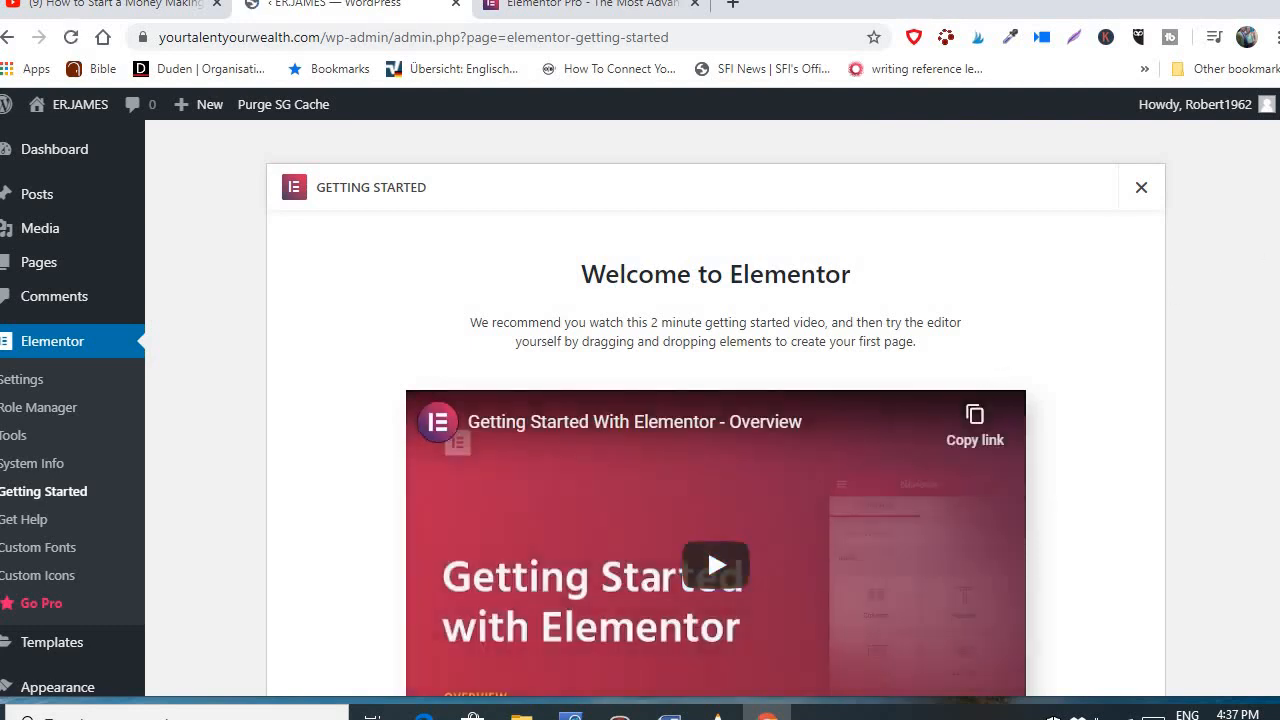
scroll(715, 410, down, 1)
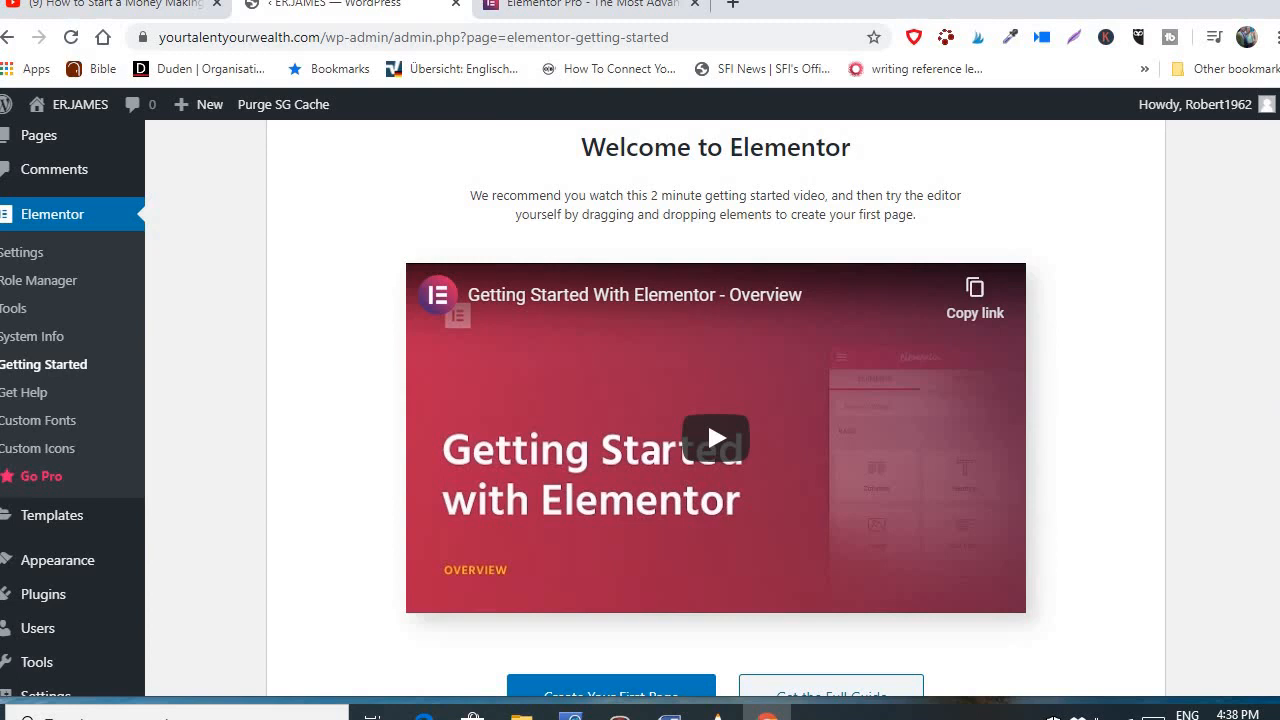
scroll(640, 408, down, 1)
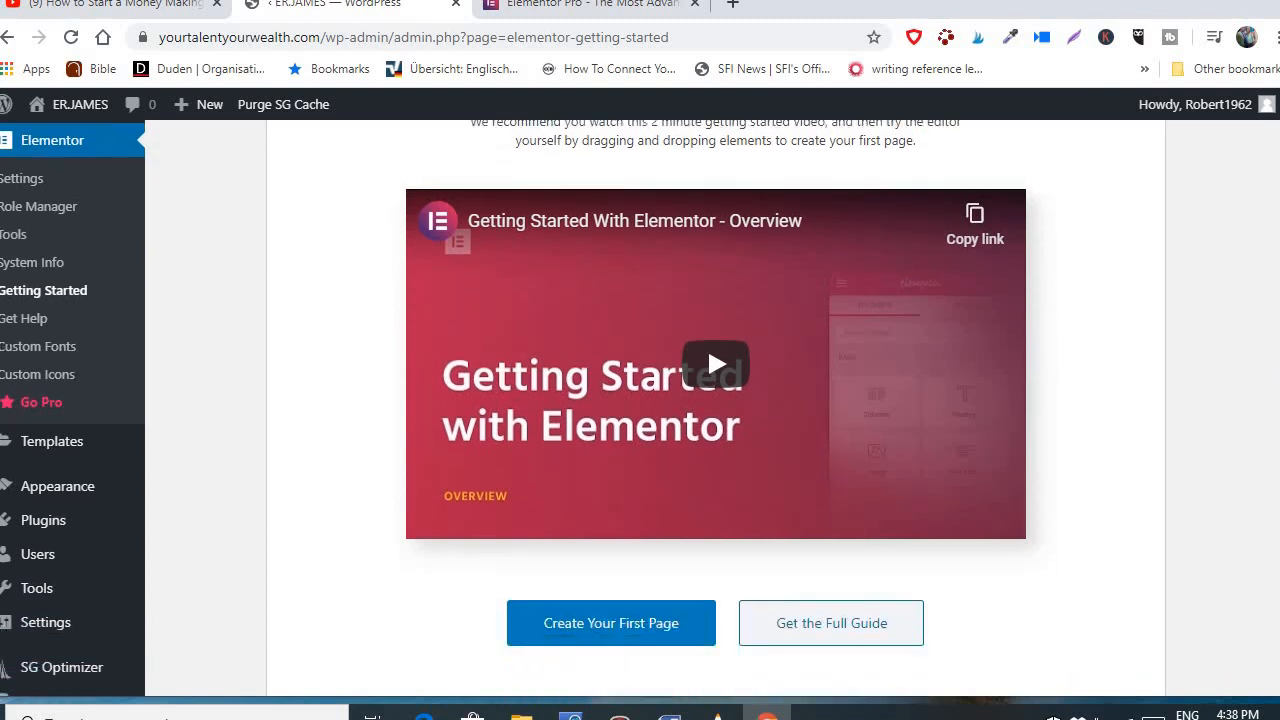
Skip Elementor's Getting Started page, dismiss the dashboard's recommended plugins notice and hide the Elementor Overview box
scroll(1172, 249, up, 3)
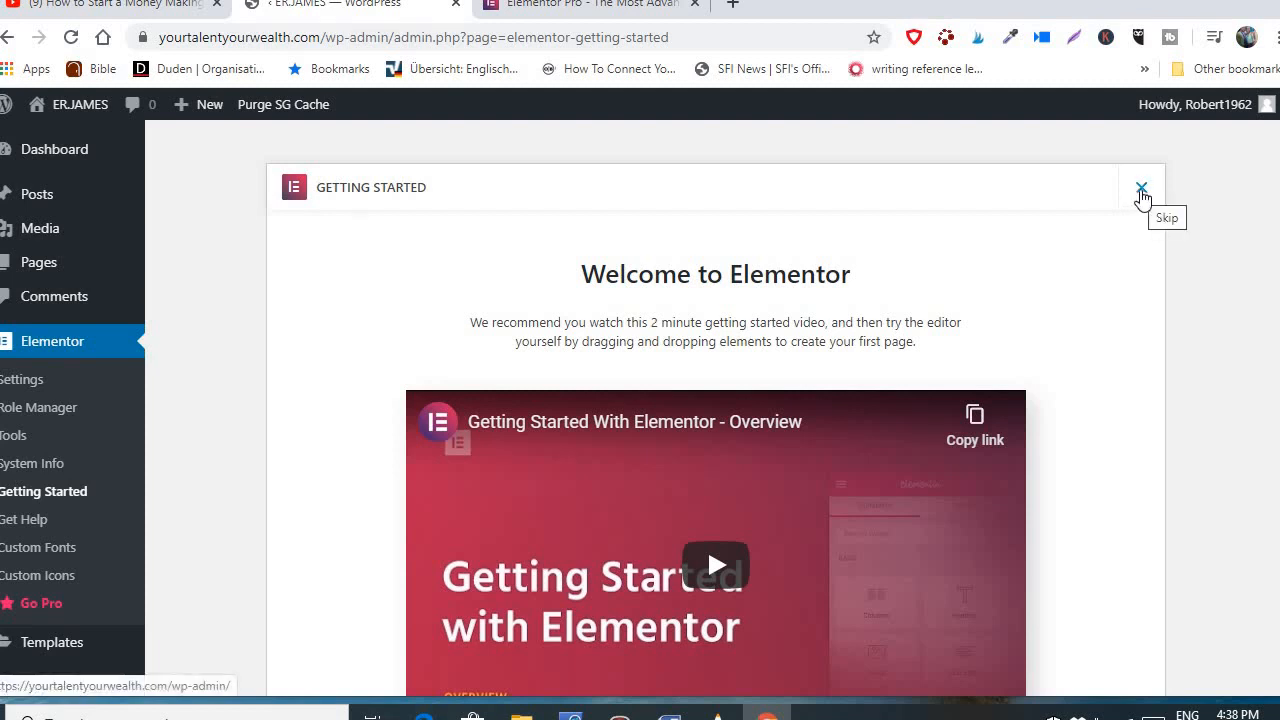
click(1141, 190)
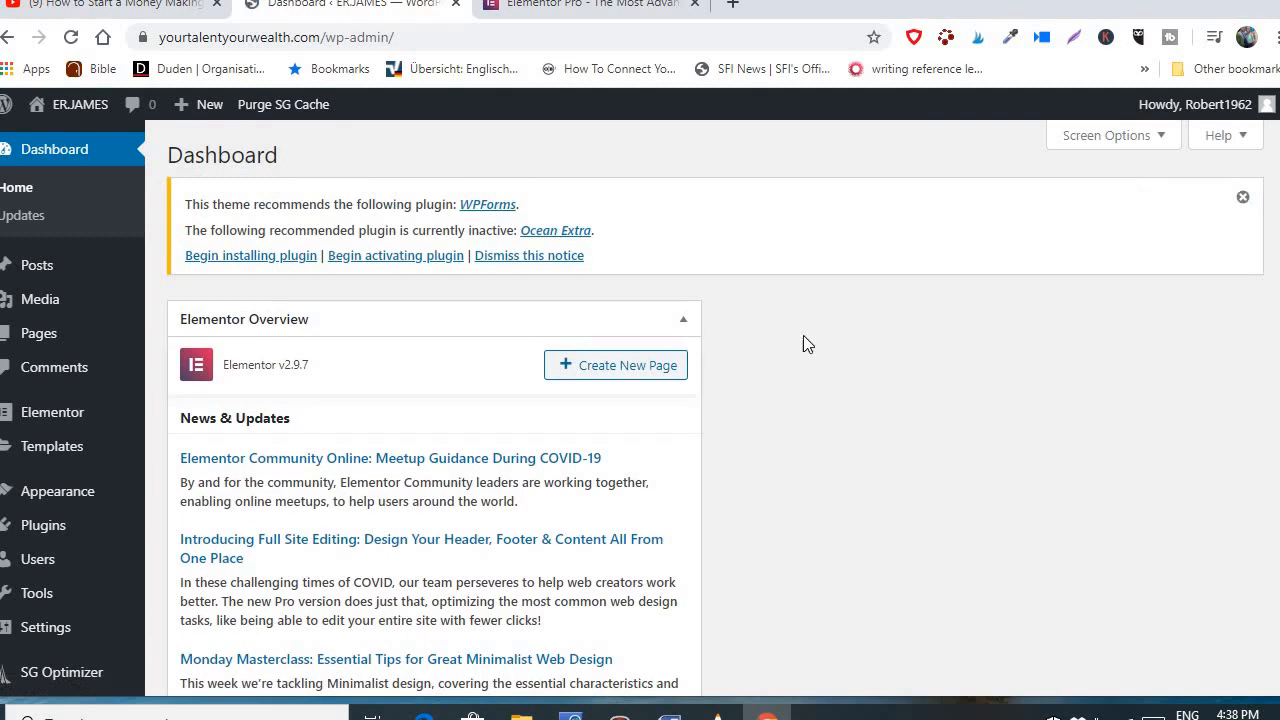
click(1240, 199)
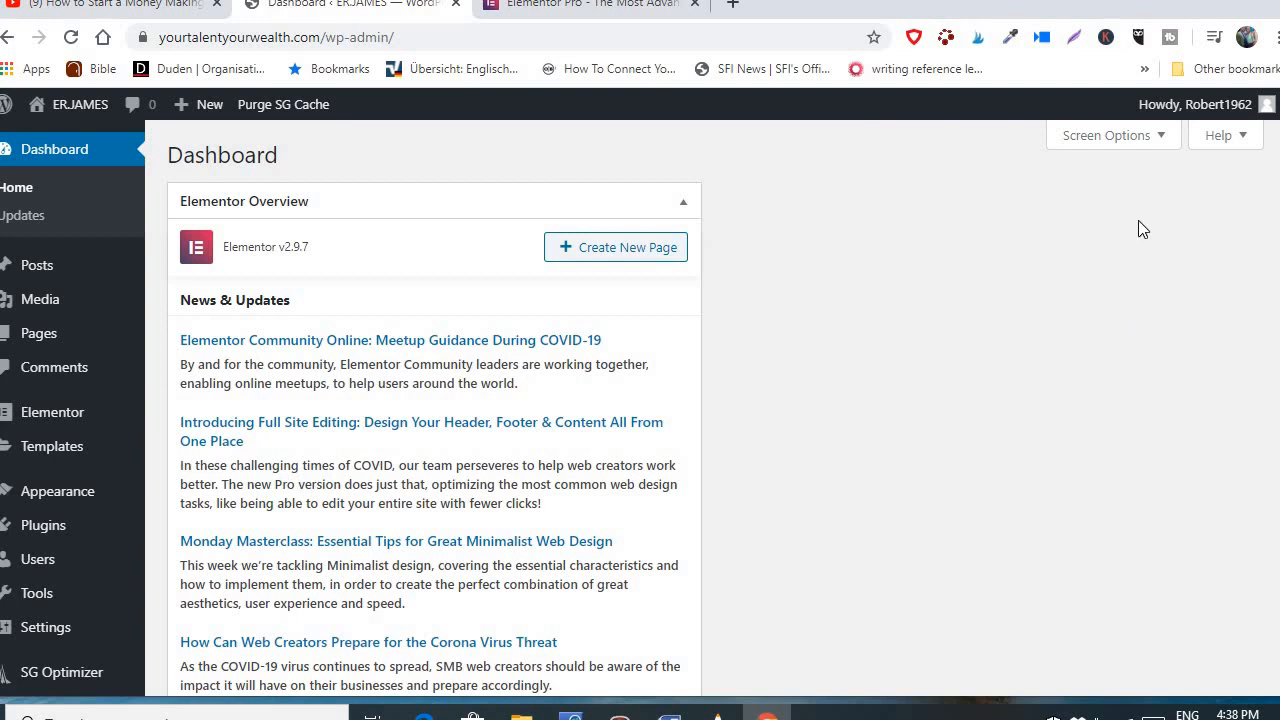
click(1158, 140)
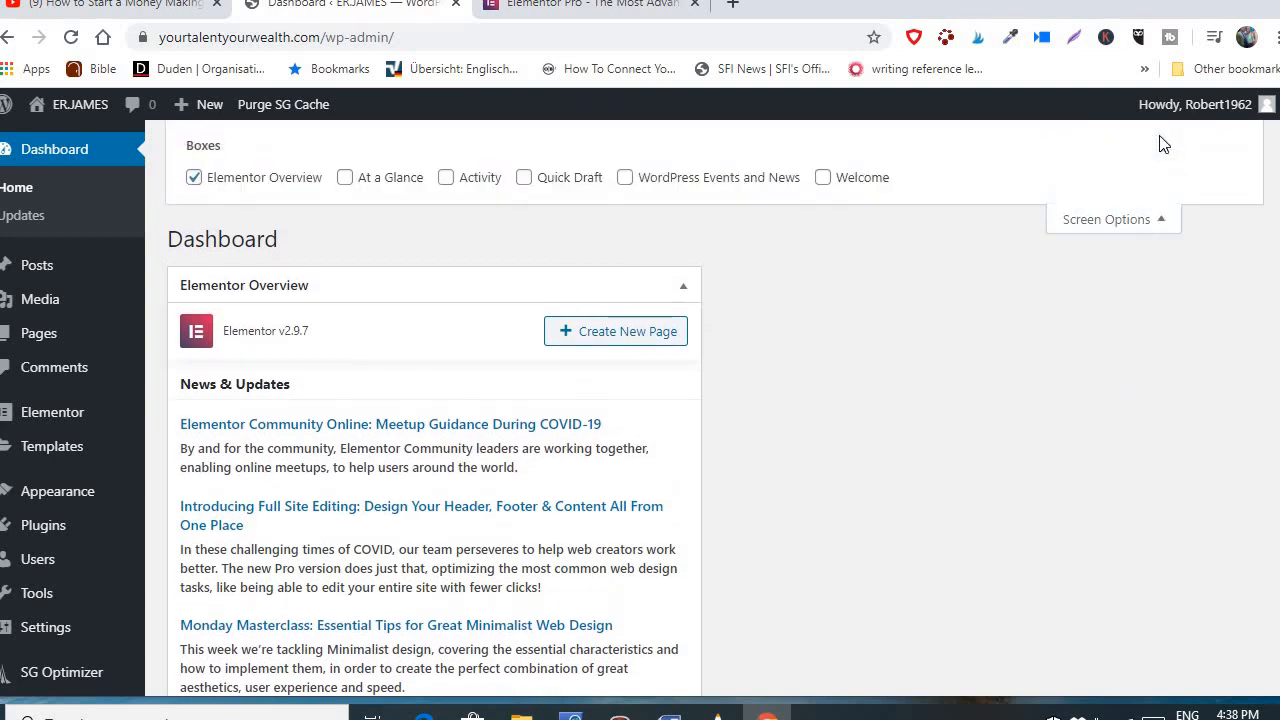
click(194, 178)
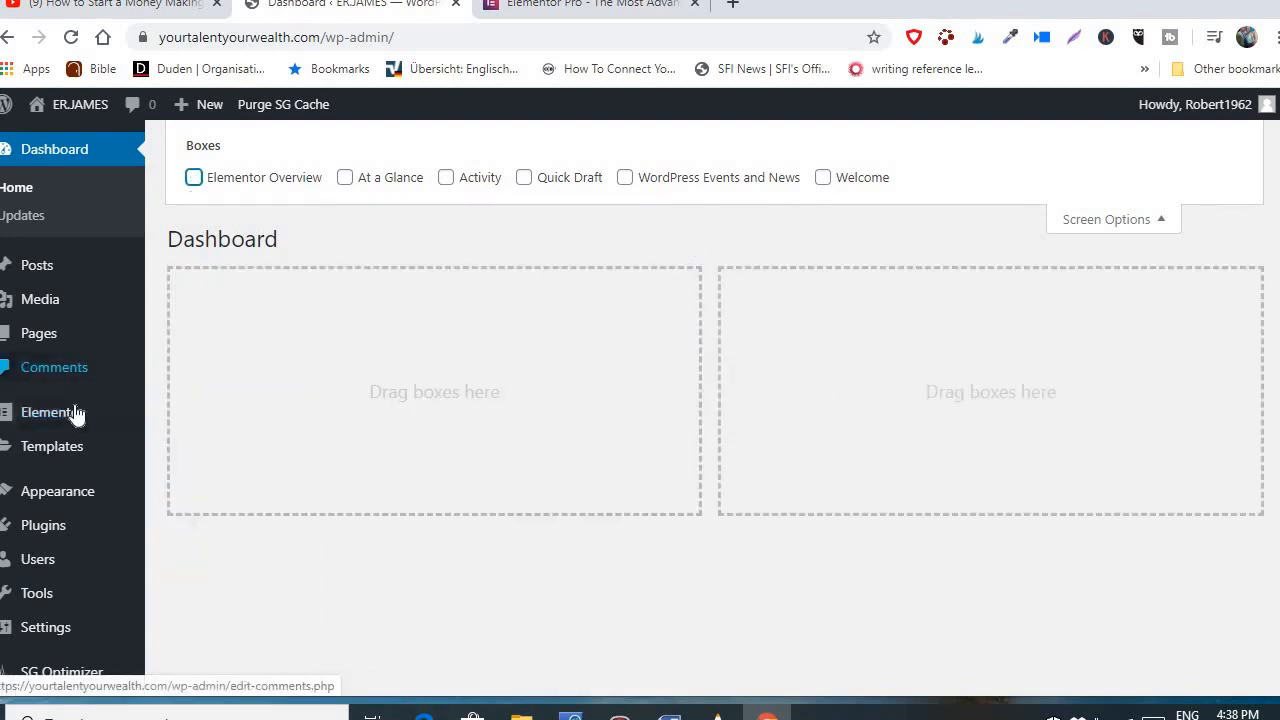
Open the page for adding new plugins and search it for "elementor"
mouse_move(47, 545)
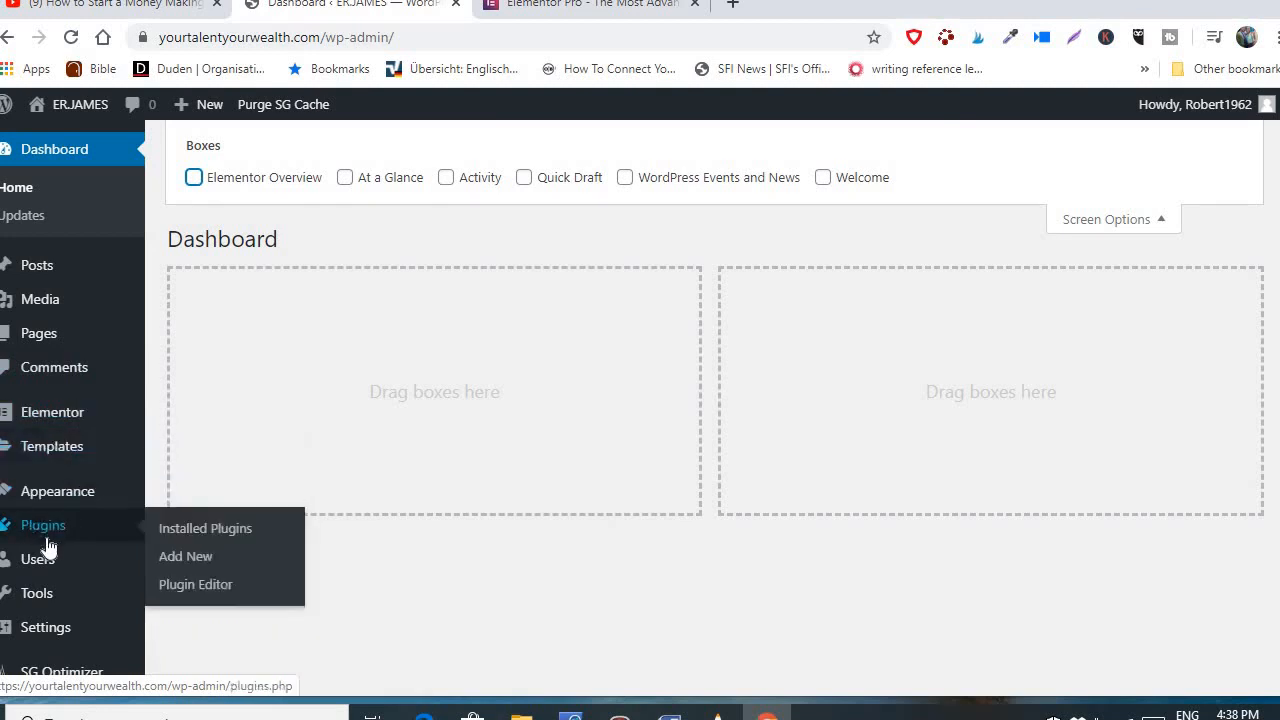
click(185, 557)
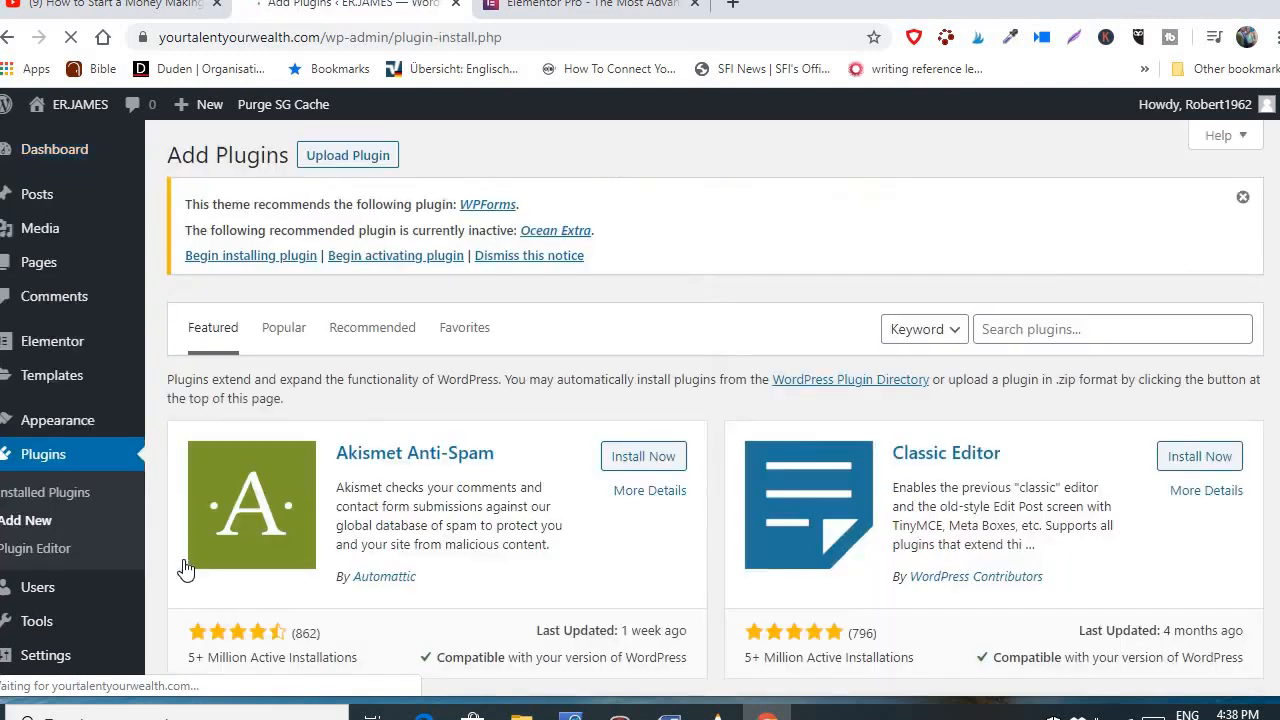
click(1030, 331)
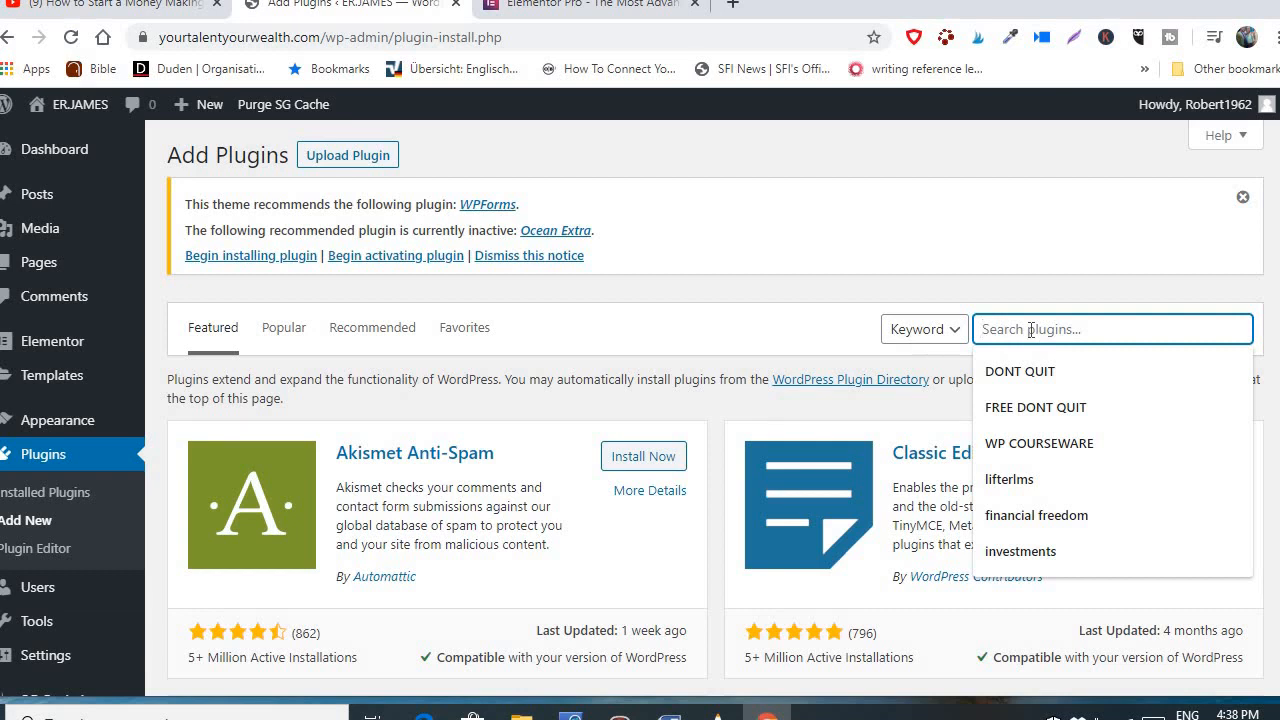
text(e)
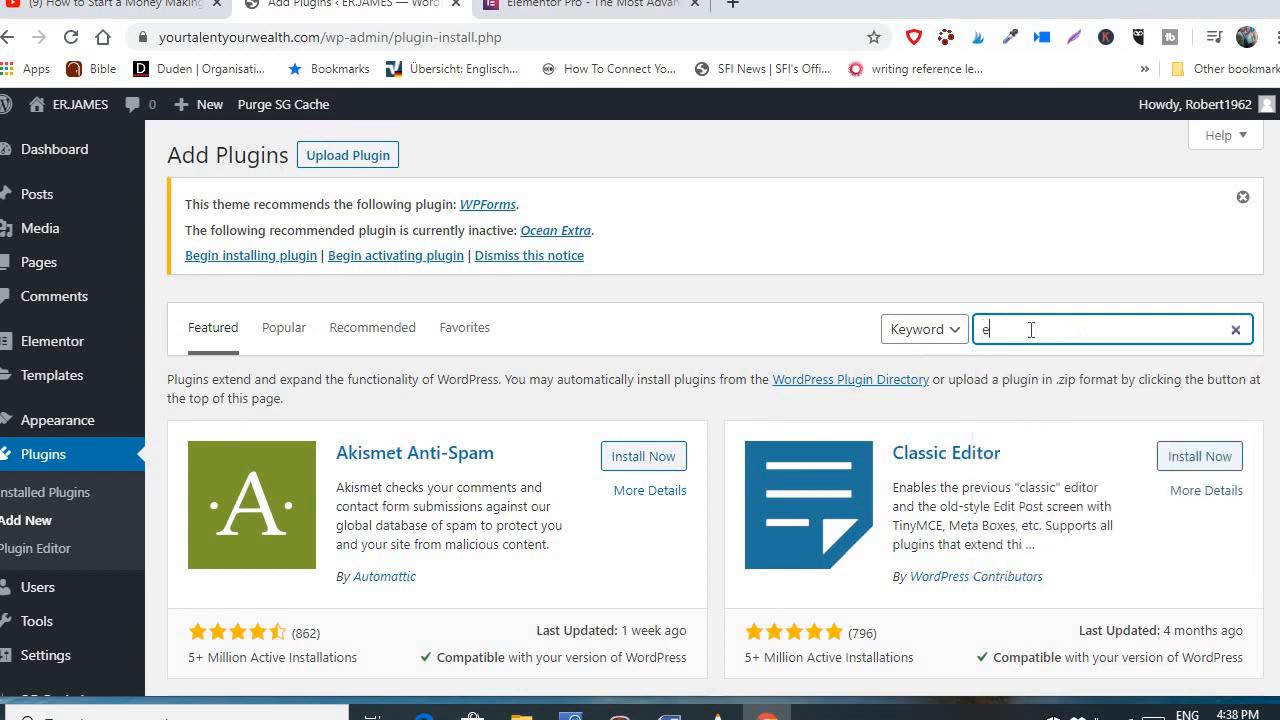
text(lementor)
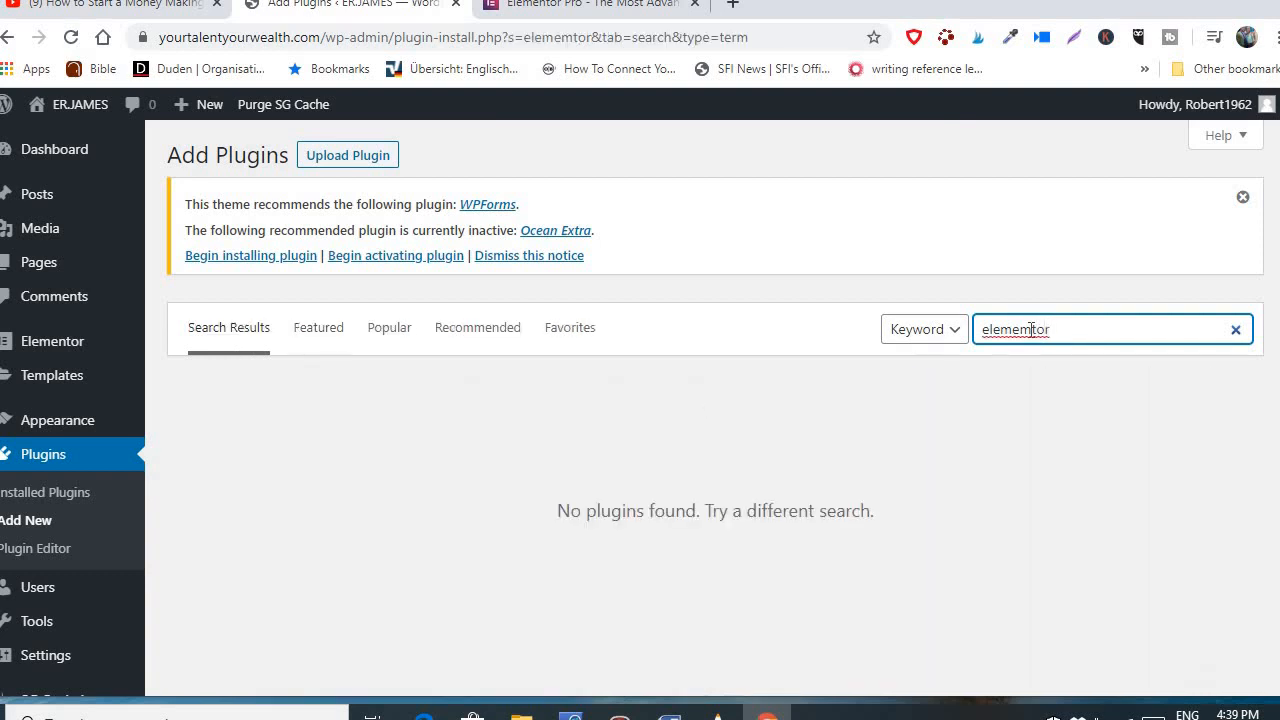
key(BackSpace)
key(BackSpace)
key(BackSpace)
key(BackSpace)
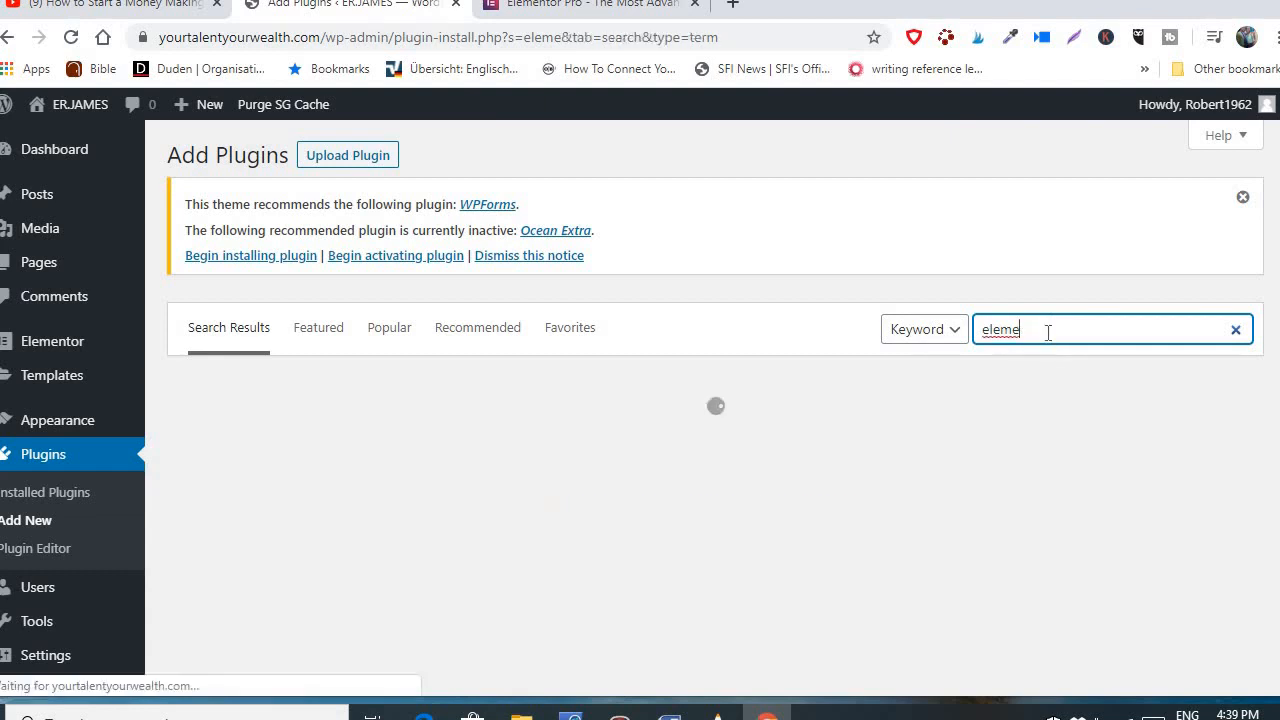
text(n)
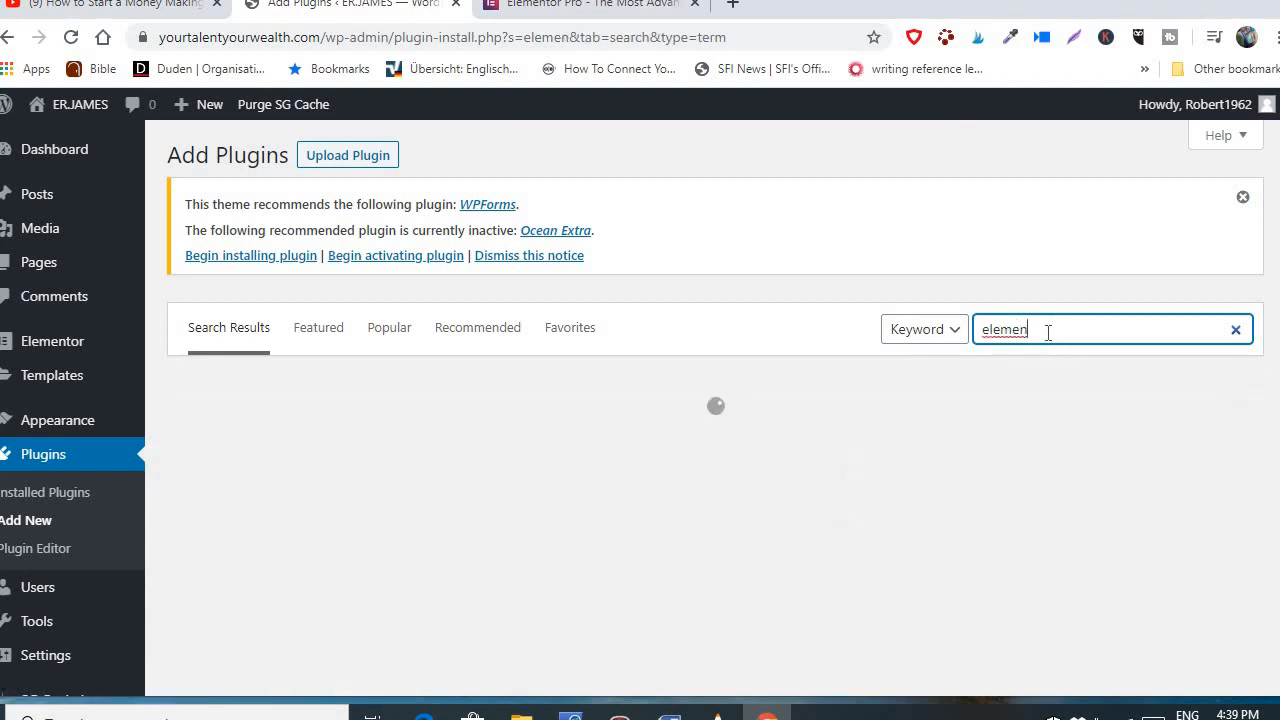
text(t)
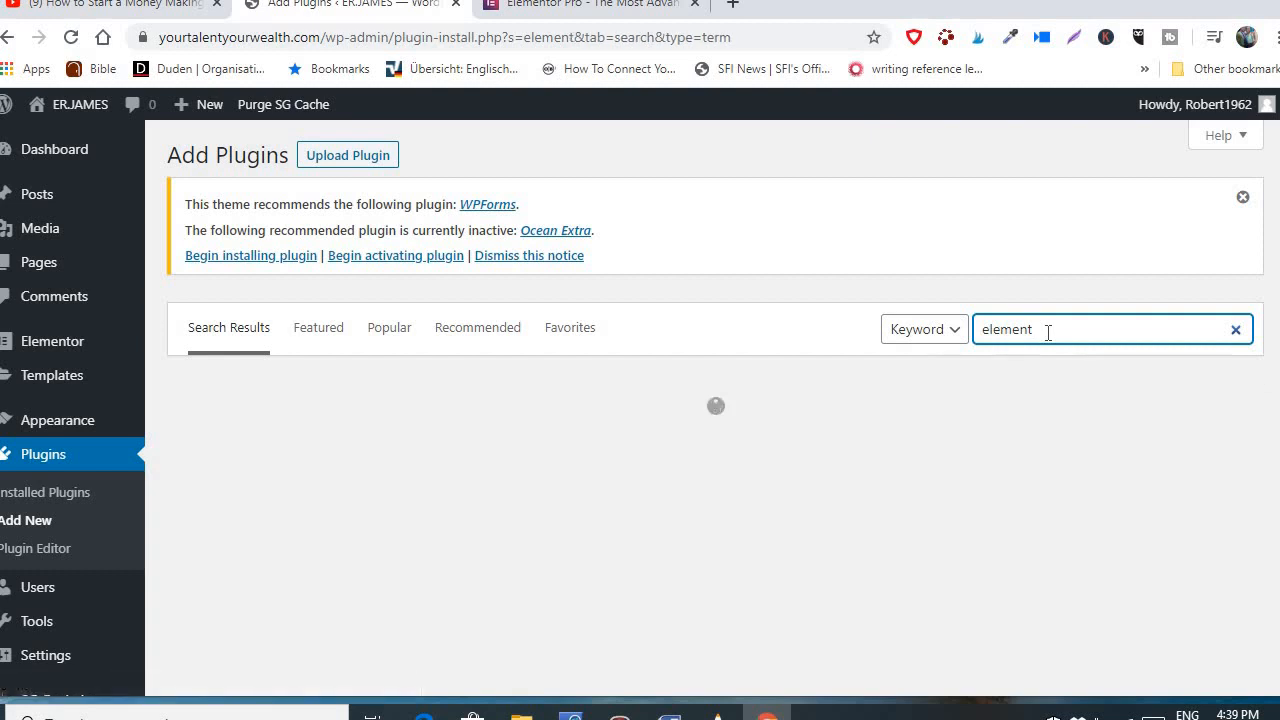
text(or)
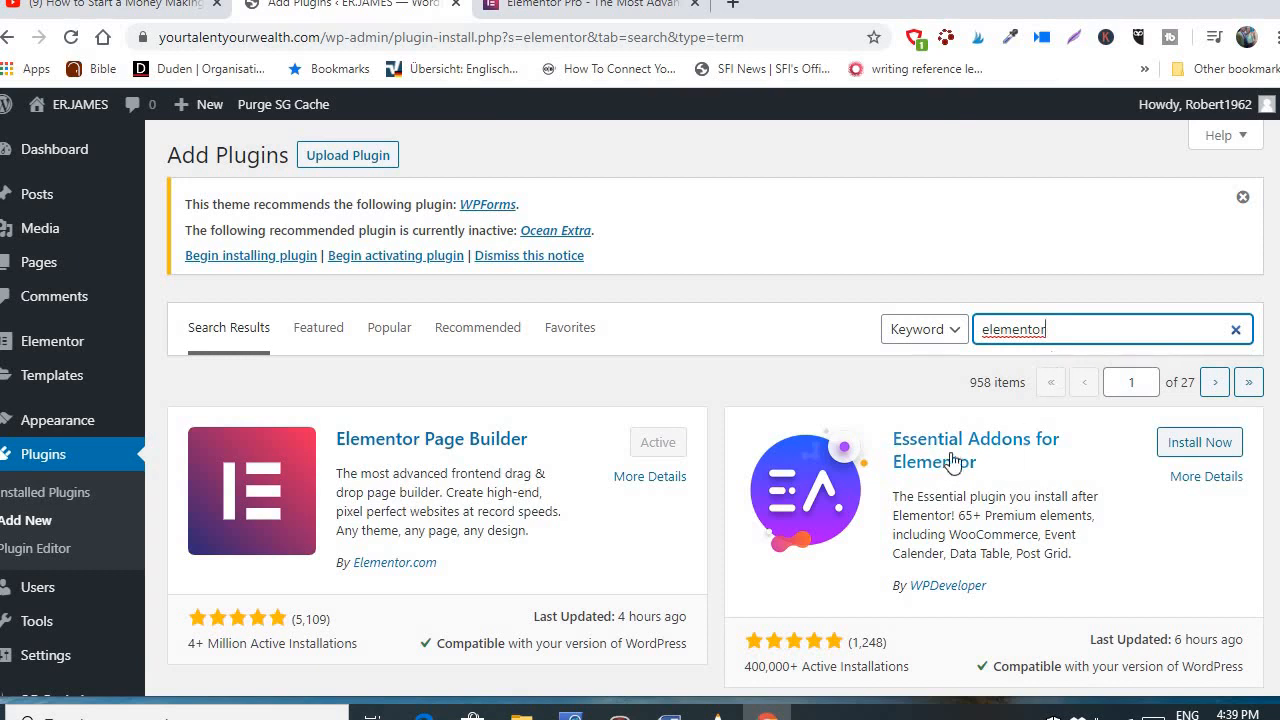
Install the Essential Addons for Elementor and Premium Addons for Elementor plugins from the search results
click(1200, 445)
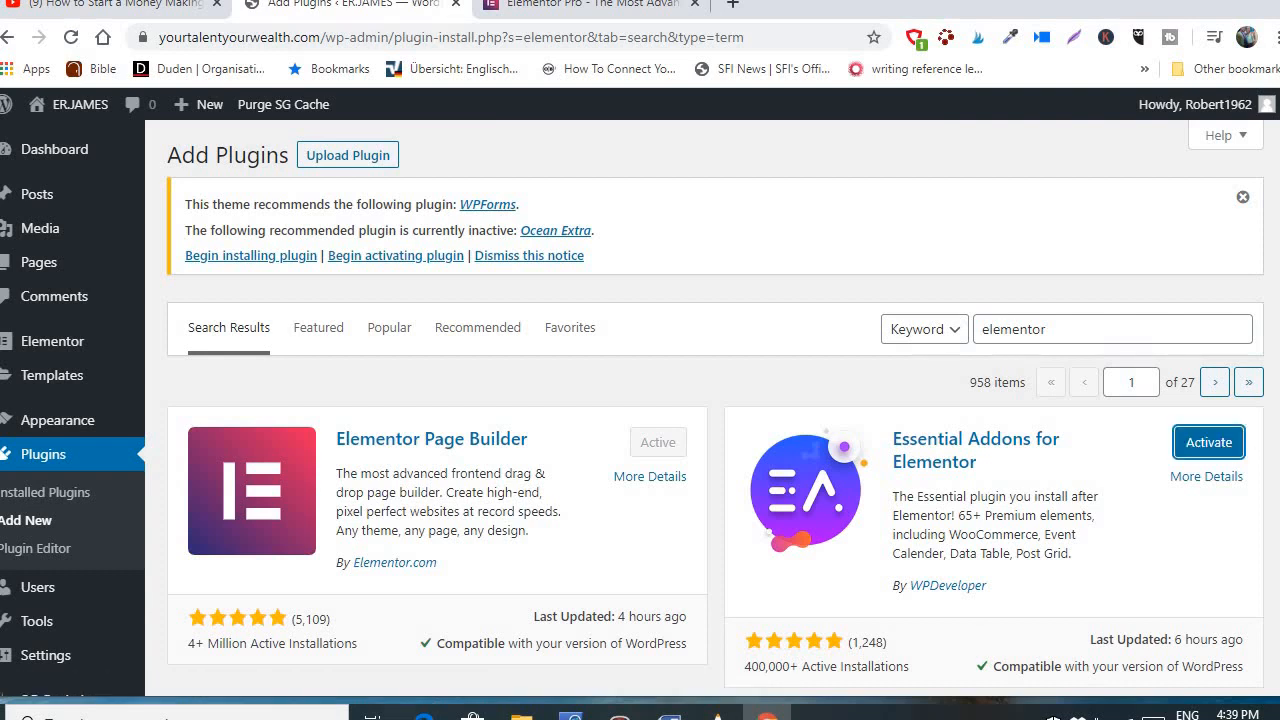
scroll(640, 408, down, 5)
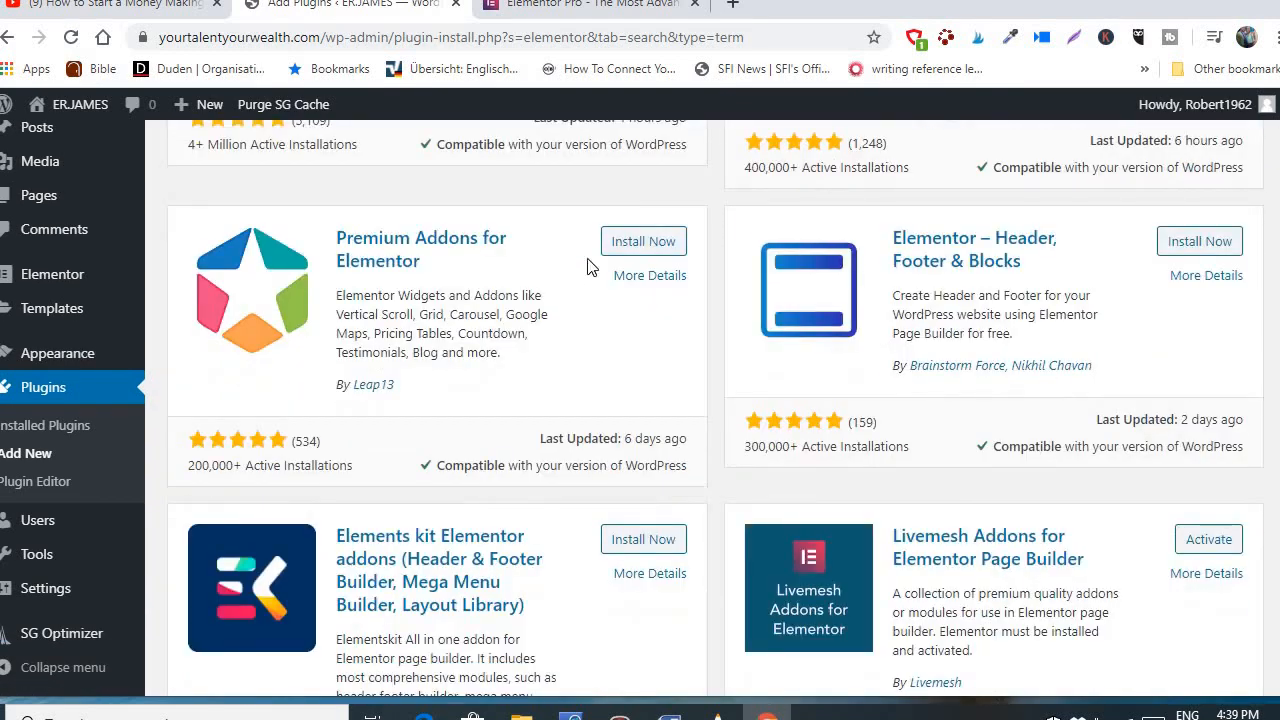
click(636, 246)
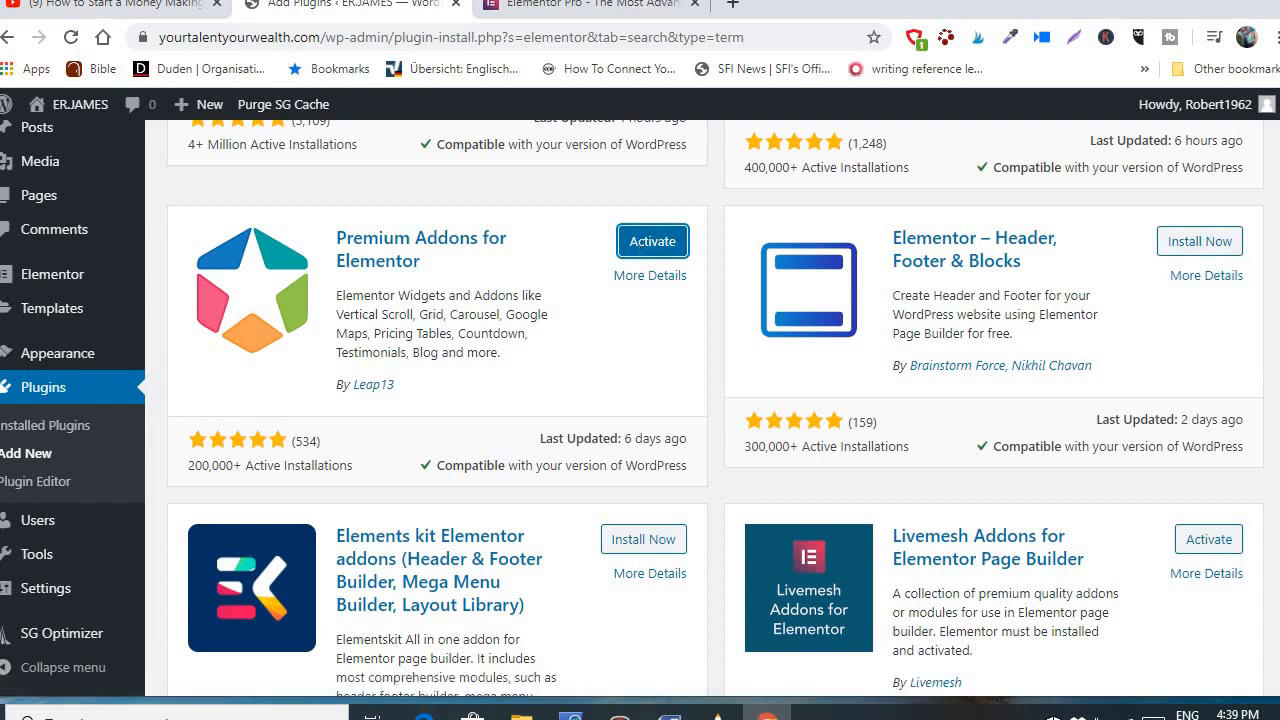
scroll(640, 400, up, 3)
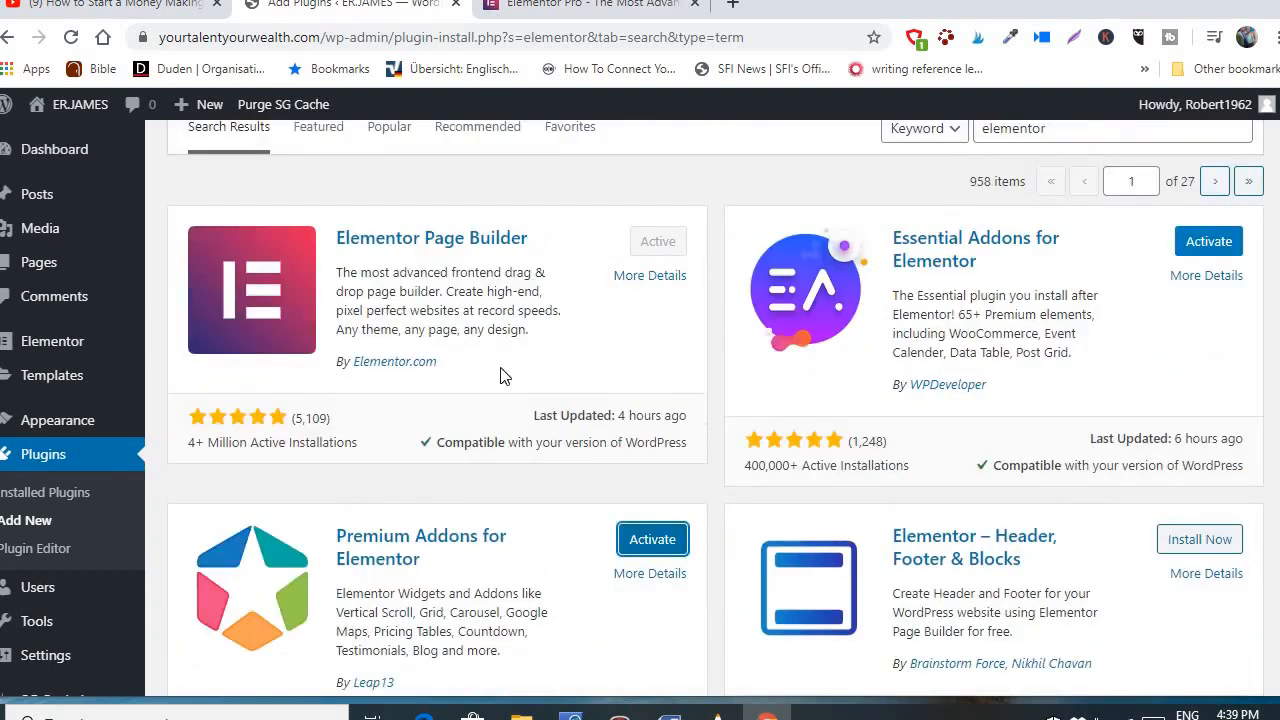
Open the installed plugins list, dismiss the theme's recommendation notice and review every plugin and its activation state
click(43, 493)
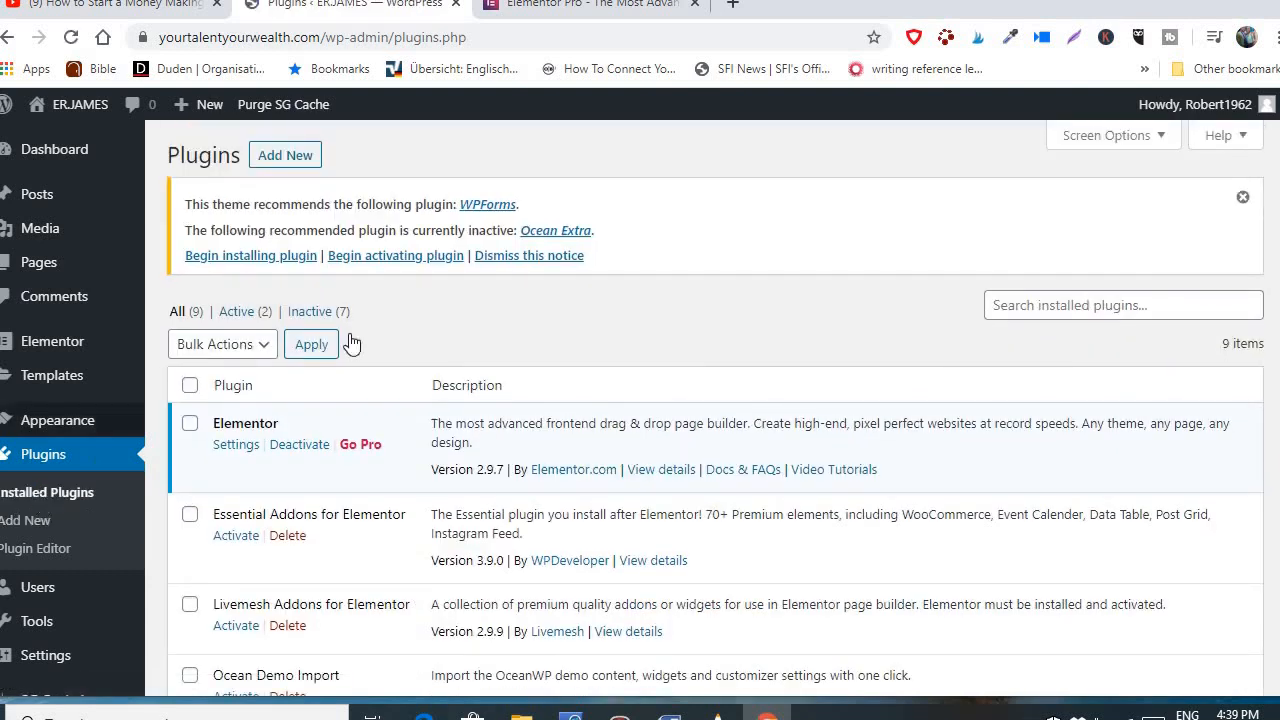
click(1243, 199)
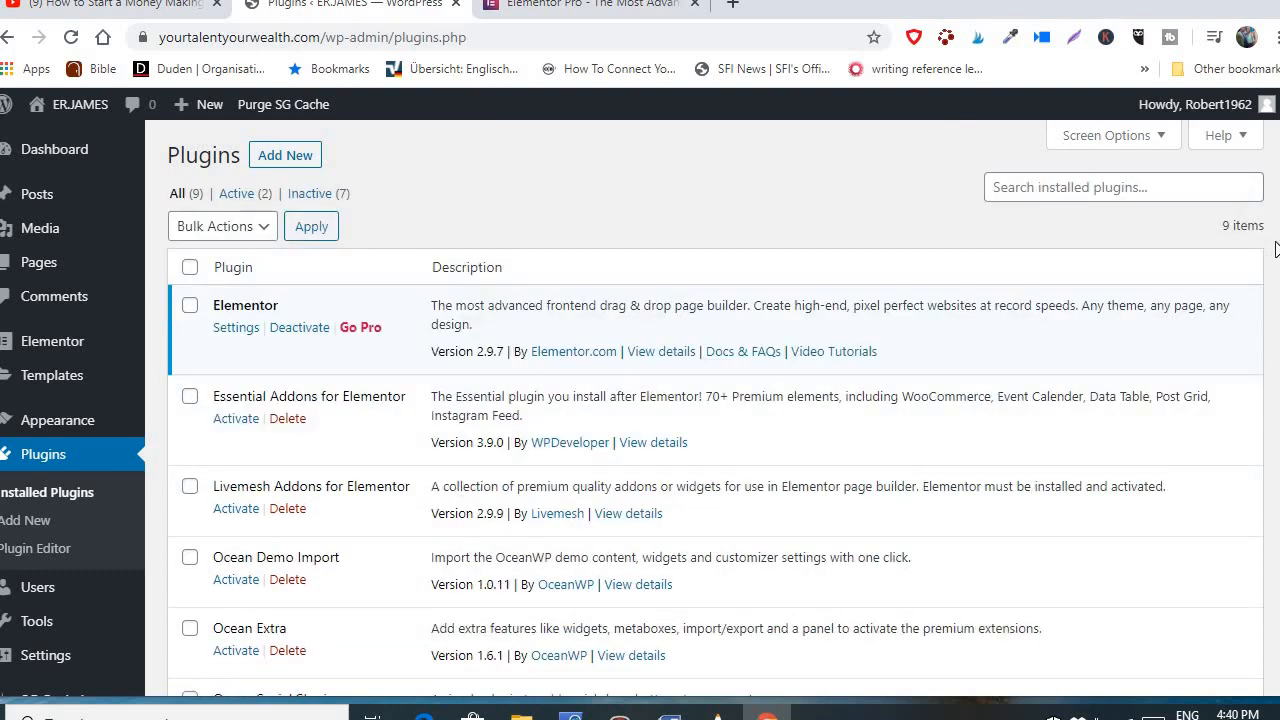
scroll(715, 408, down, 2)
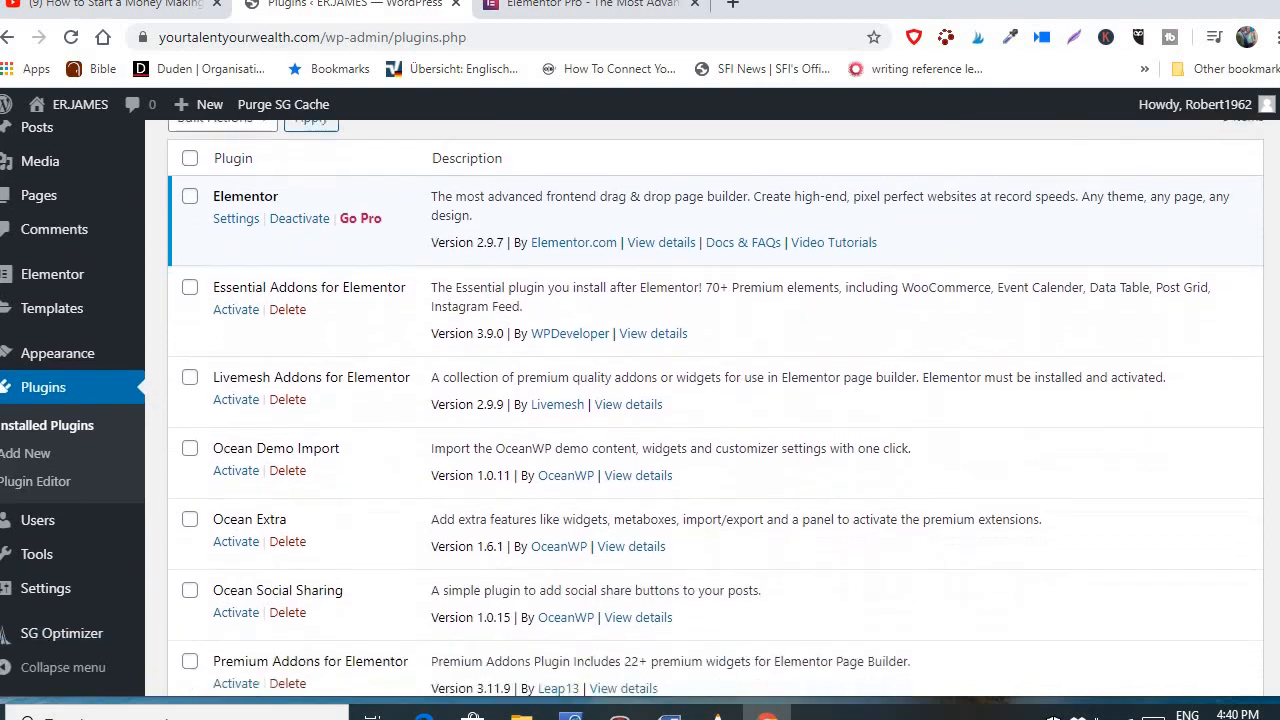
scroll(715, 408, up, 1)
scroll(632, 408, up, 1)
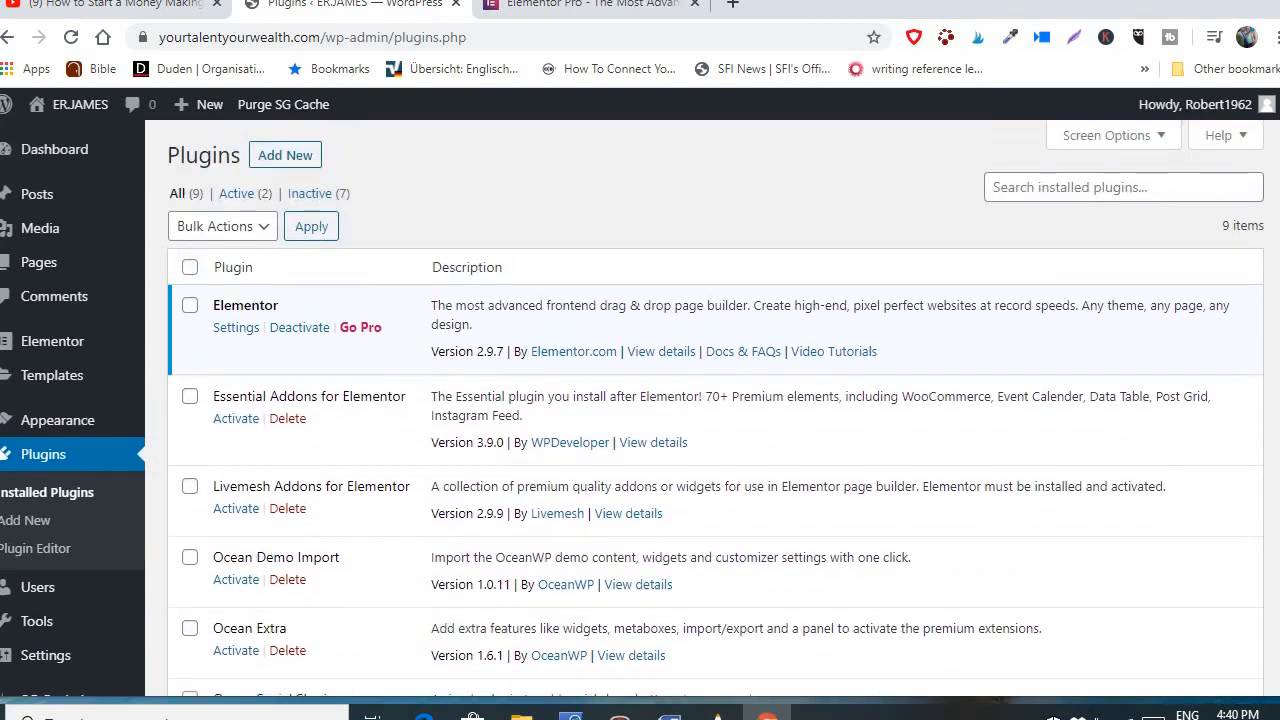
scroll(632, 408, down, 1)
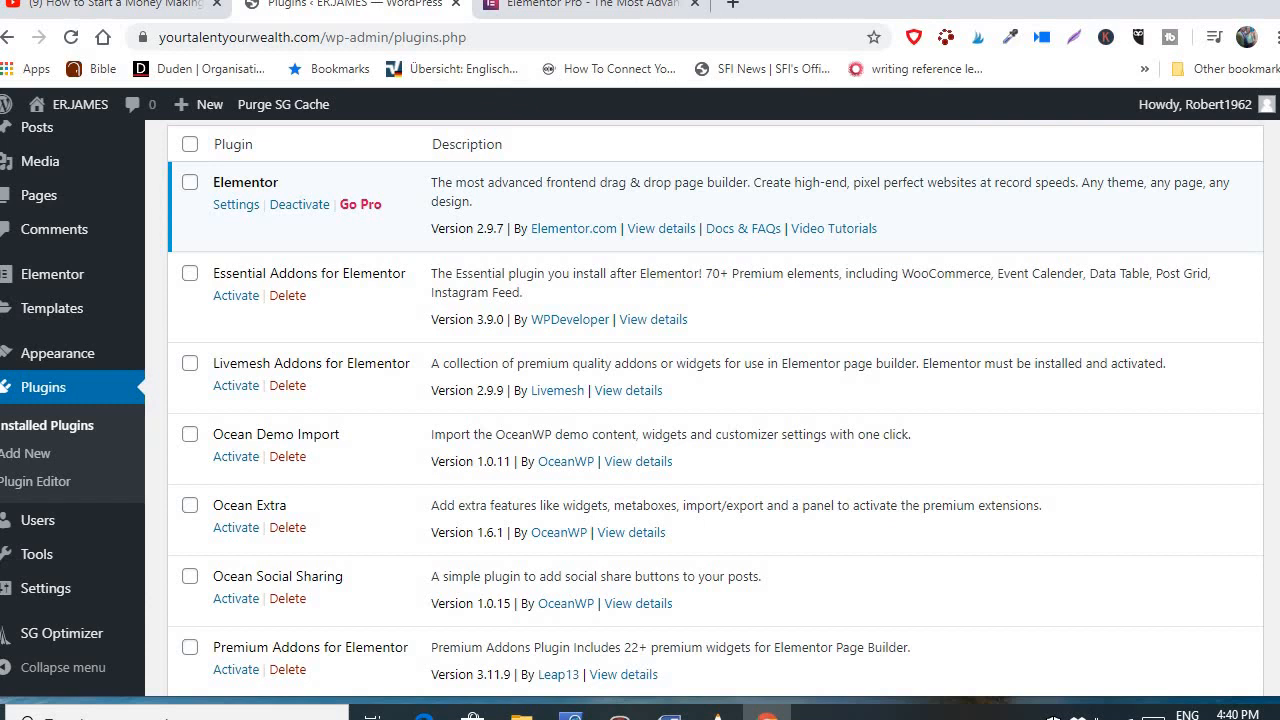
scroll(715, 408, down, 2)
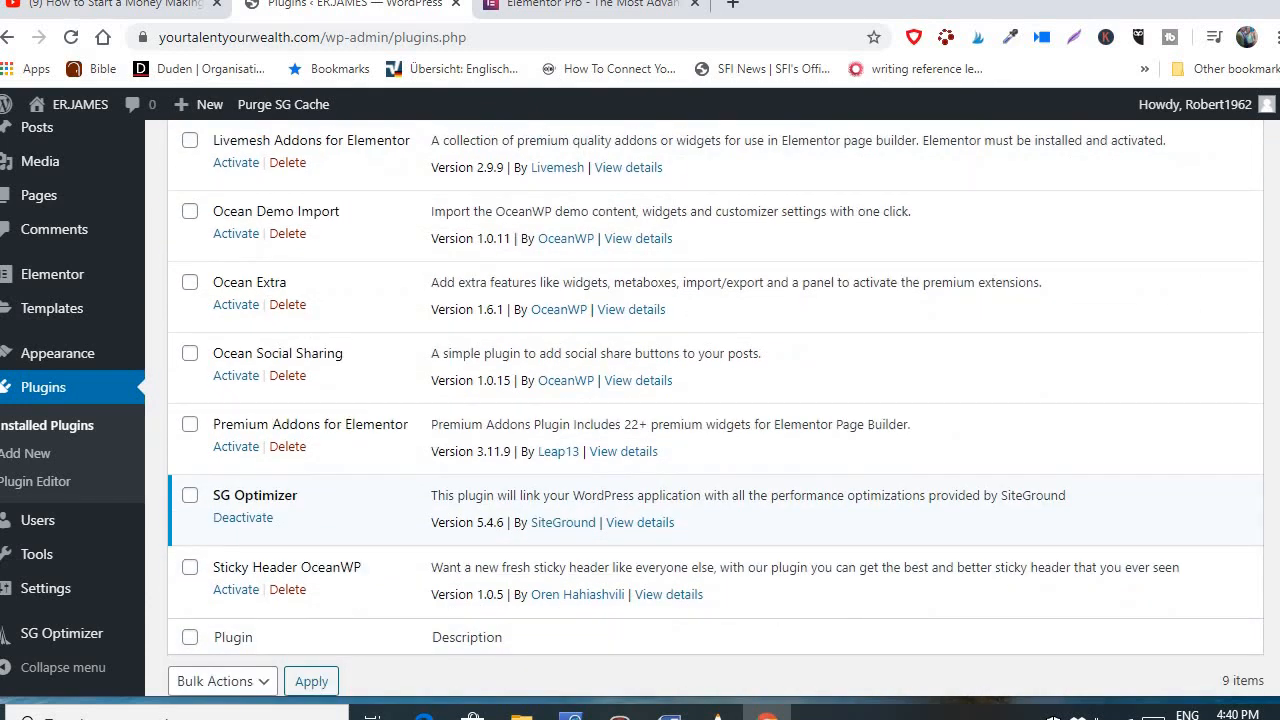
scroll(715, 408, down, 1)
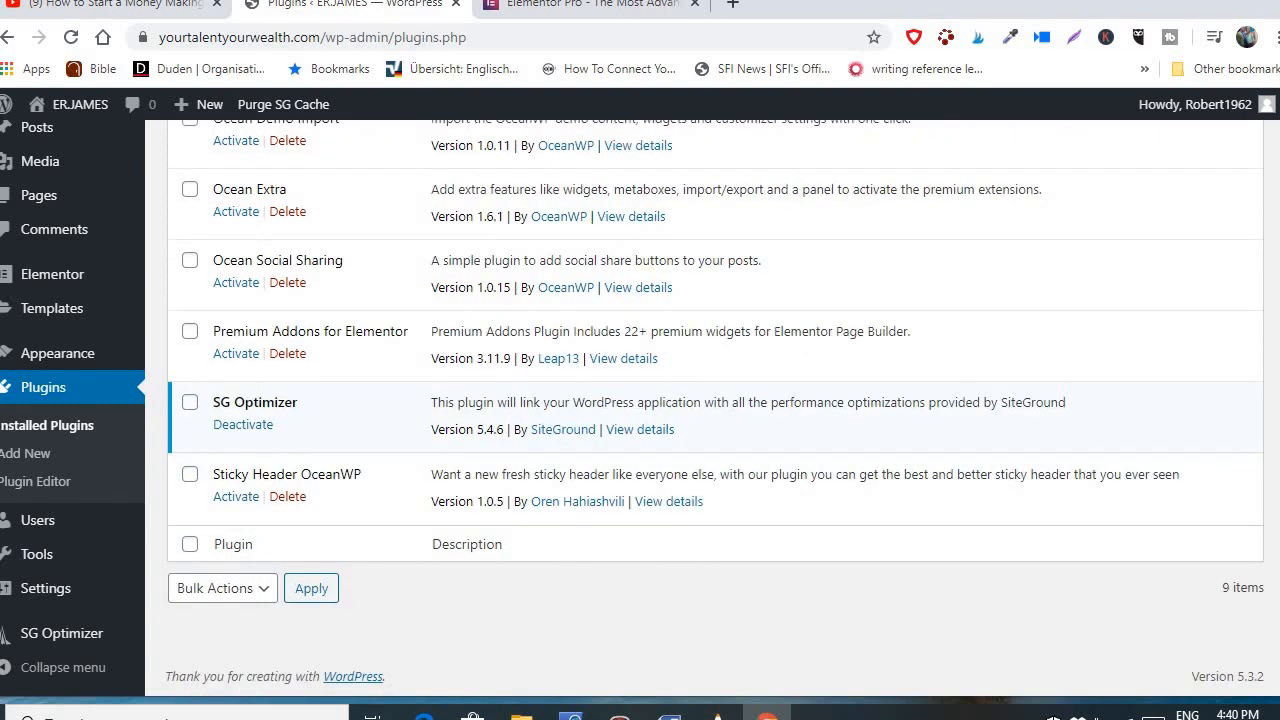
scroll(632, 408, up, 3)
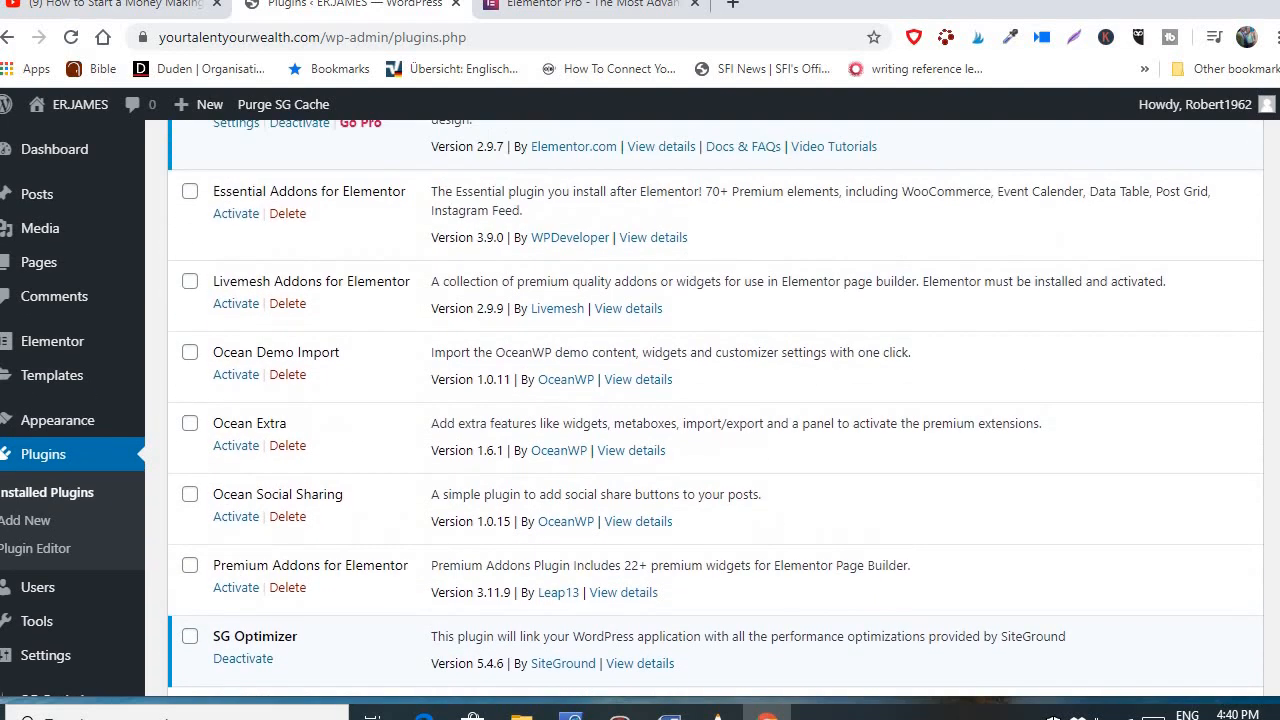
scroll(716, 408, up, 2)
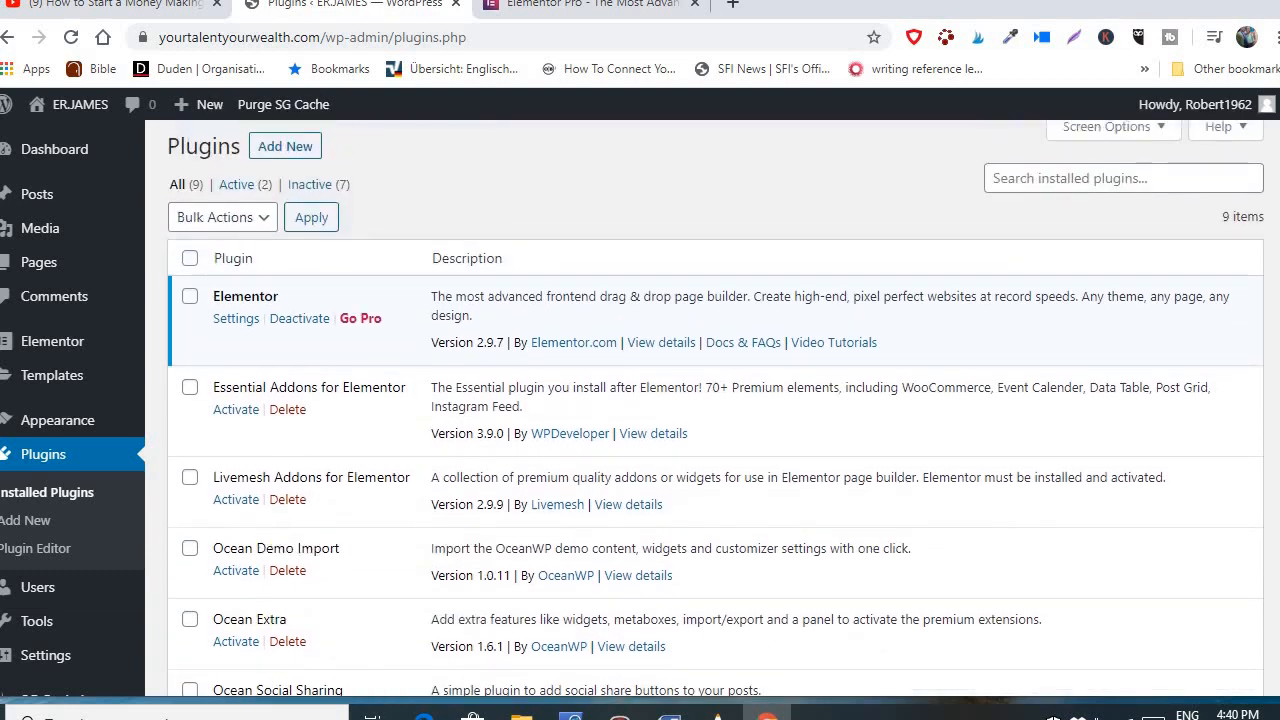
Select all installed plugins and activate them together with the Activate bulk action
click(190, 259)
click(267, 224)
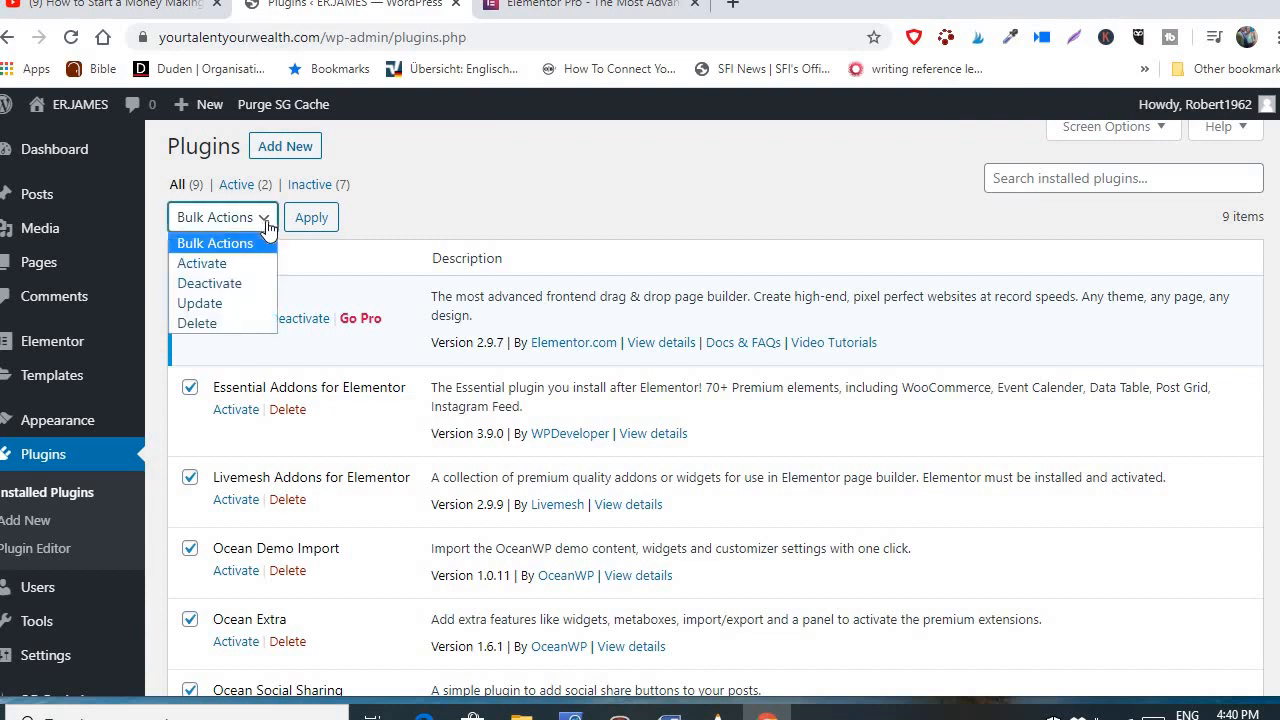
click(203, 263)
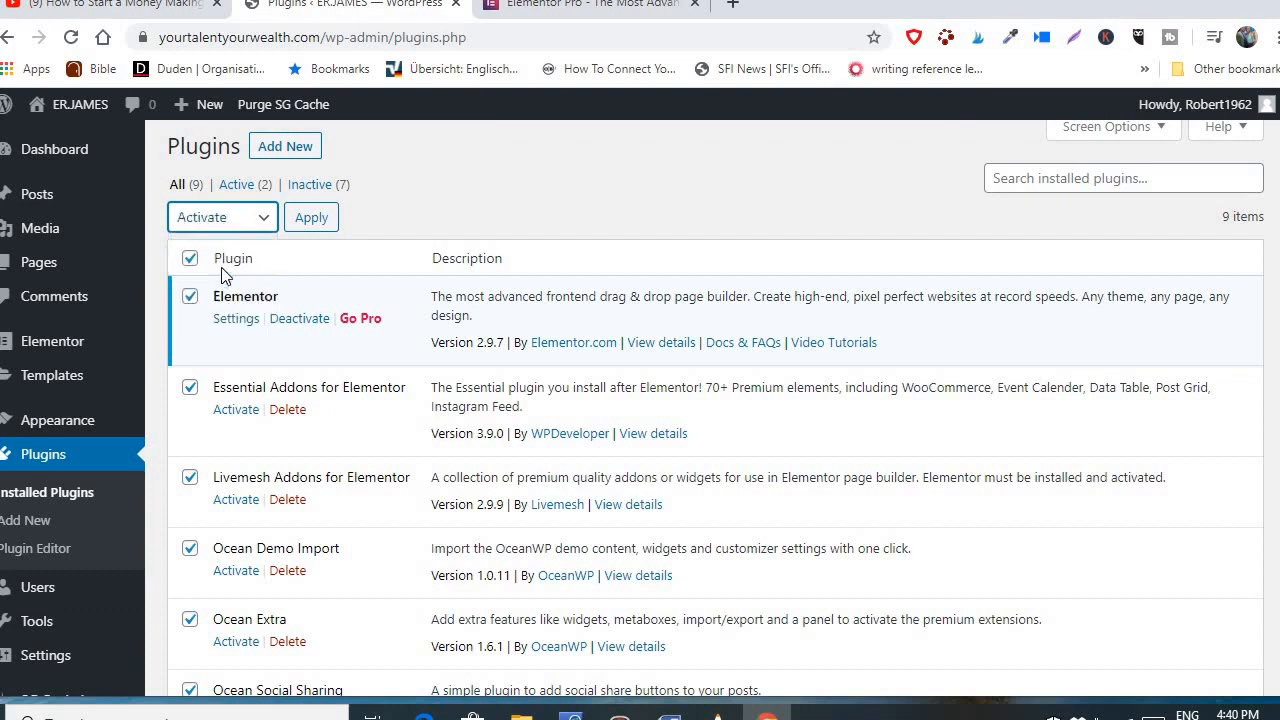
click(308, 224)
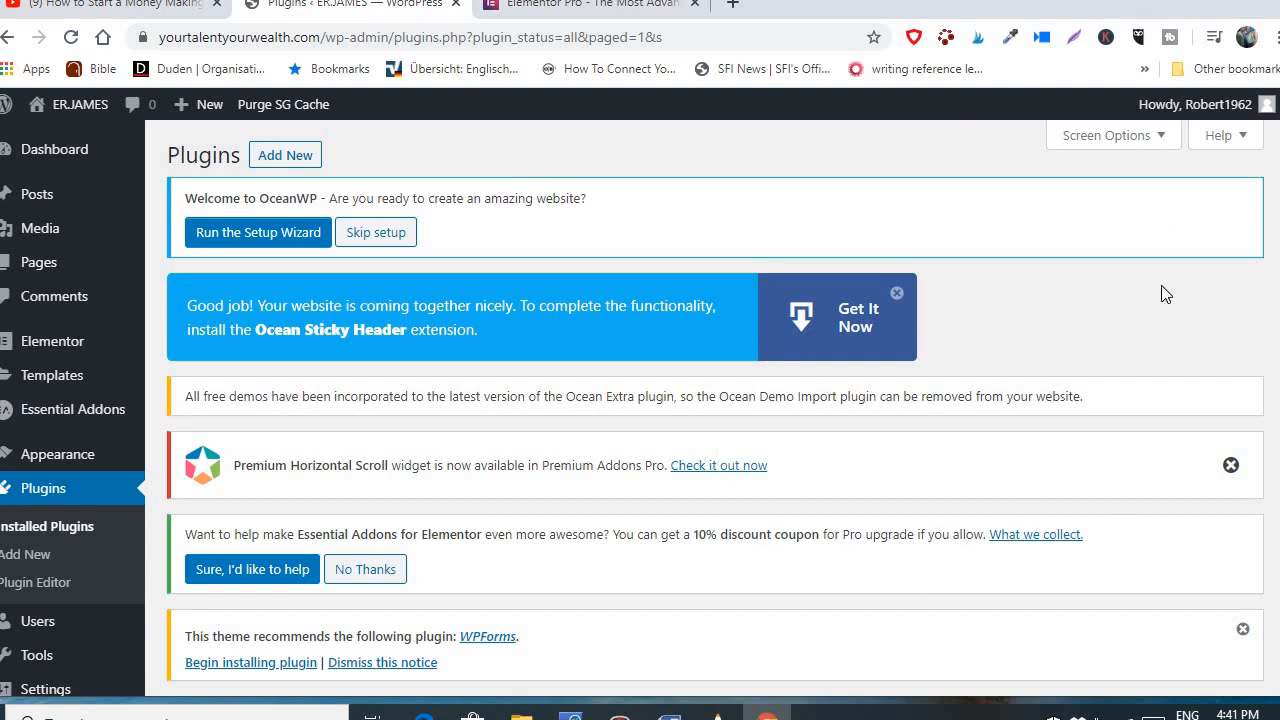
Dismiss the Ocean Sticky Header, Premium Horizontal Scroll and WPForms notices and the opt-in notices for Livemesh Addons, OceanWP, Ocean Demo Import and Ocean Social Sharing
click(897, 296)
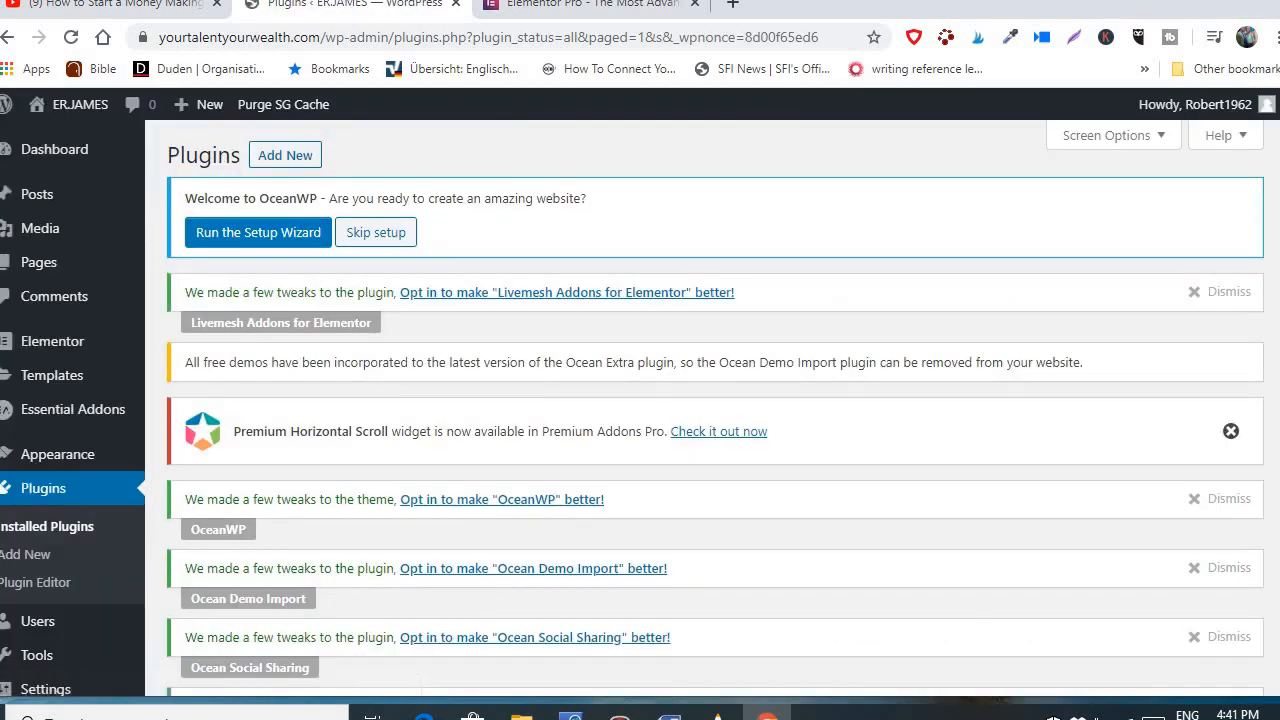
scroll(1240, 226, down, 1)
click(1236, 216)
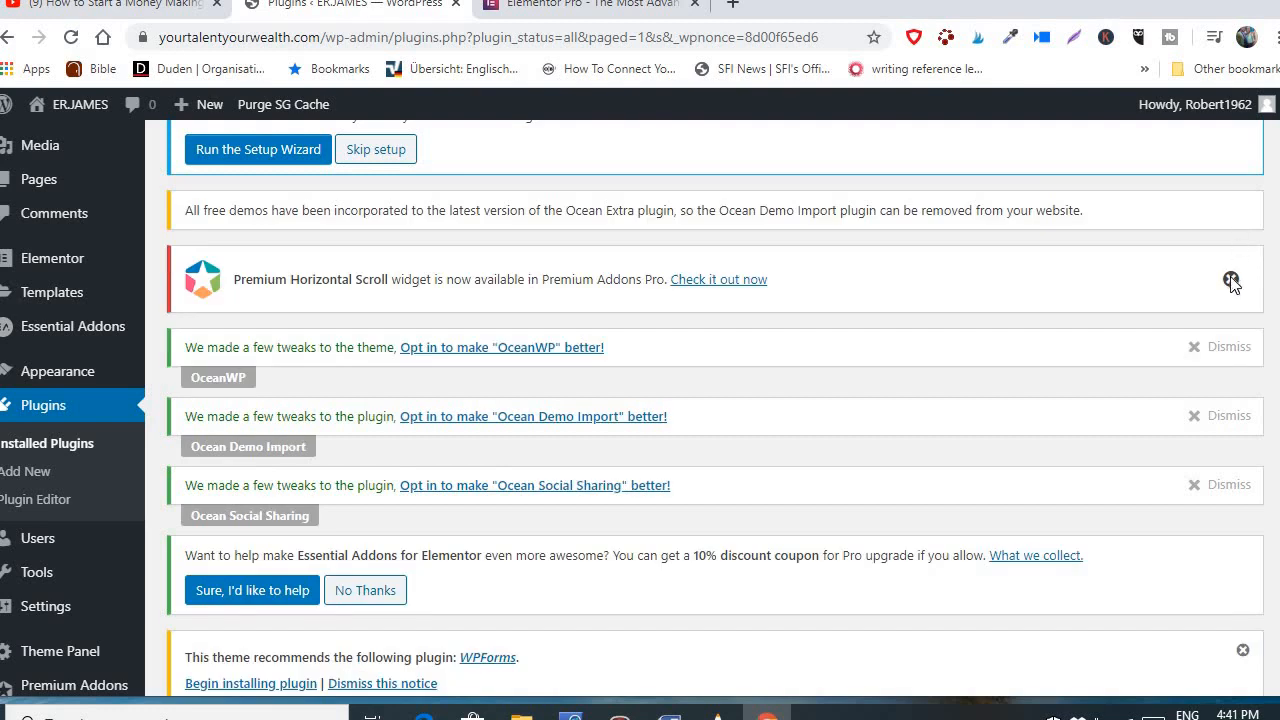
click(1231, 280)
click(1220, 270)
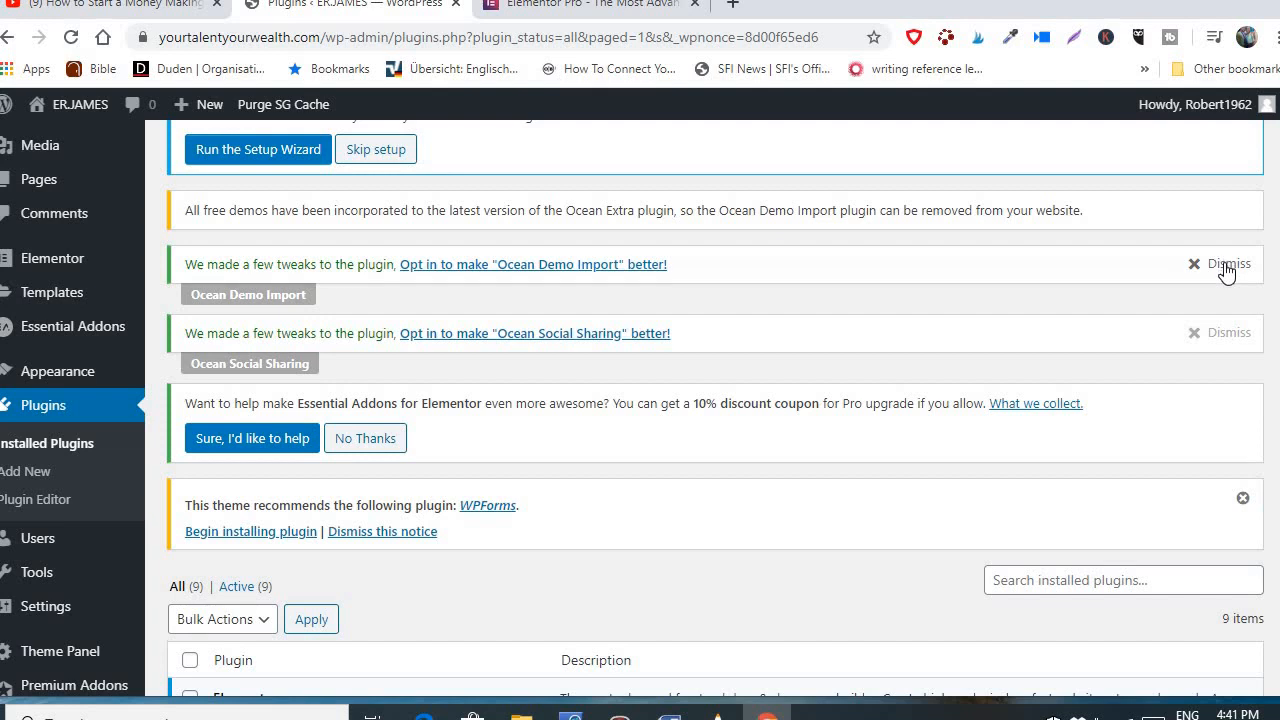
click(1228, 266)
click(1228, 266)
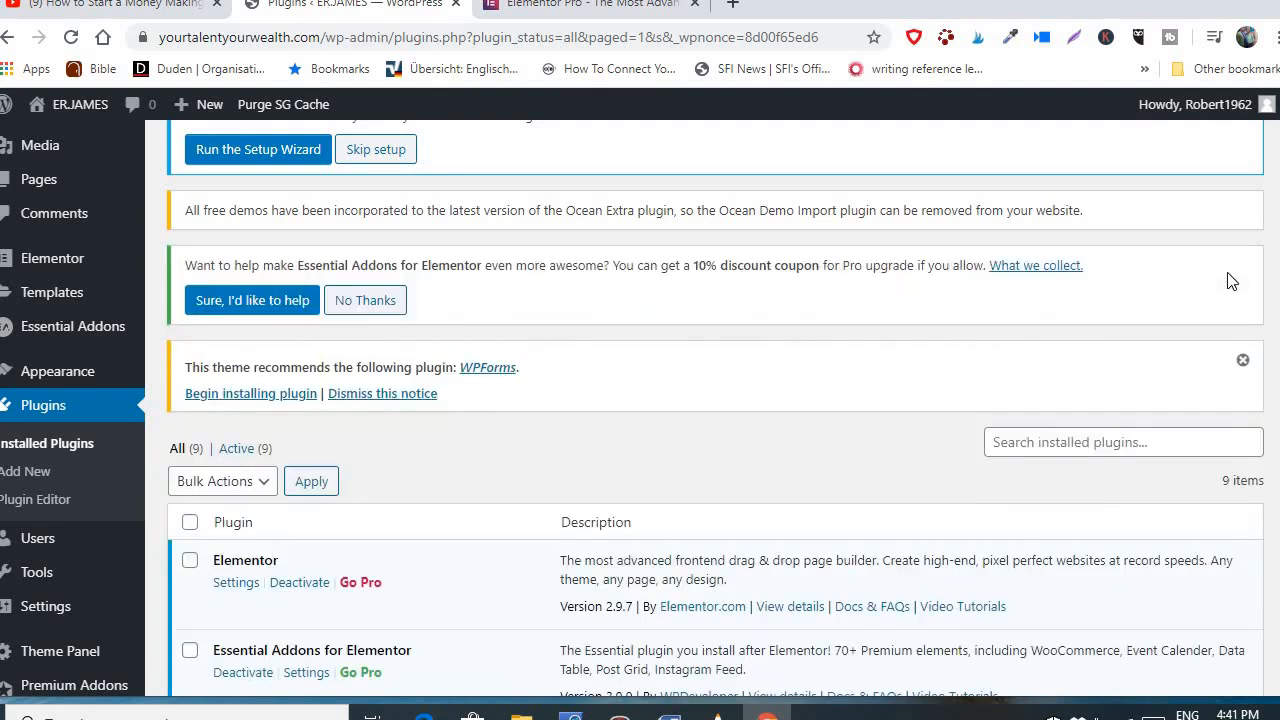
click(1243, 363)
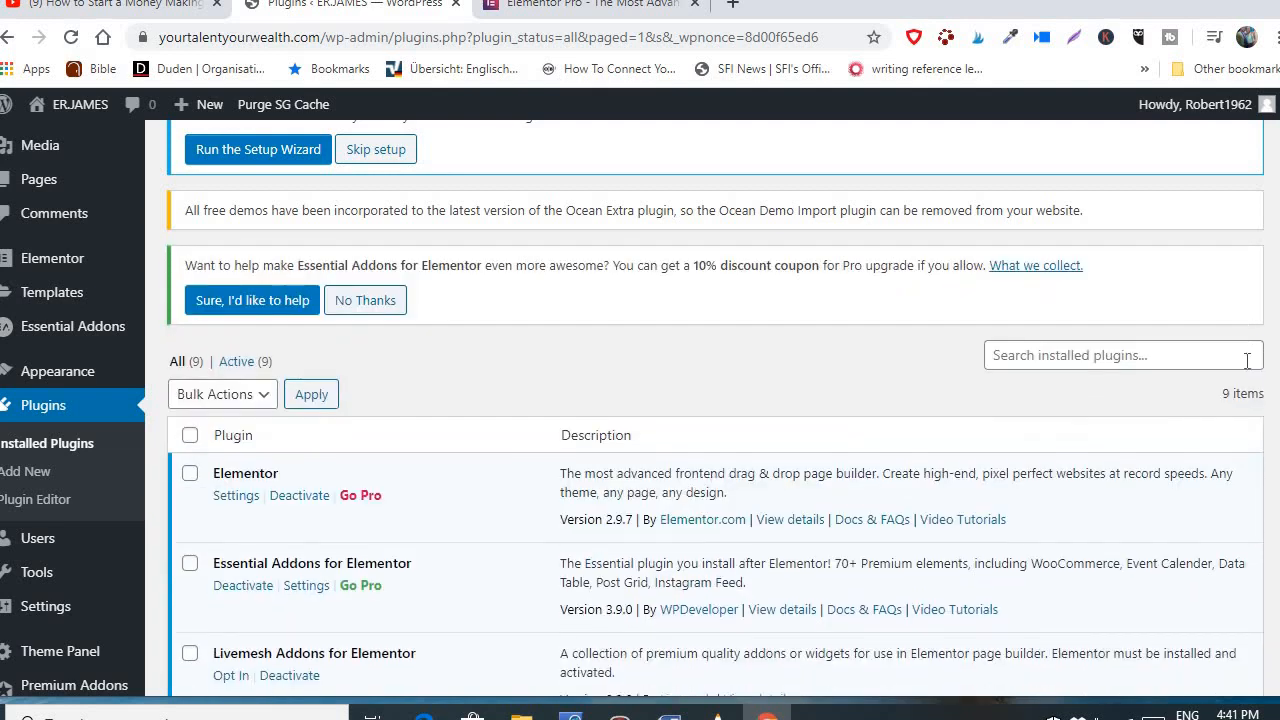
Decline the Essential Addons for Elementor data-sharing request and dismiss the WPForms recommendation notice
click(366, 304)
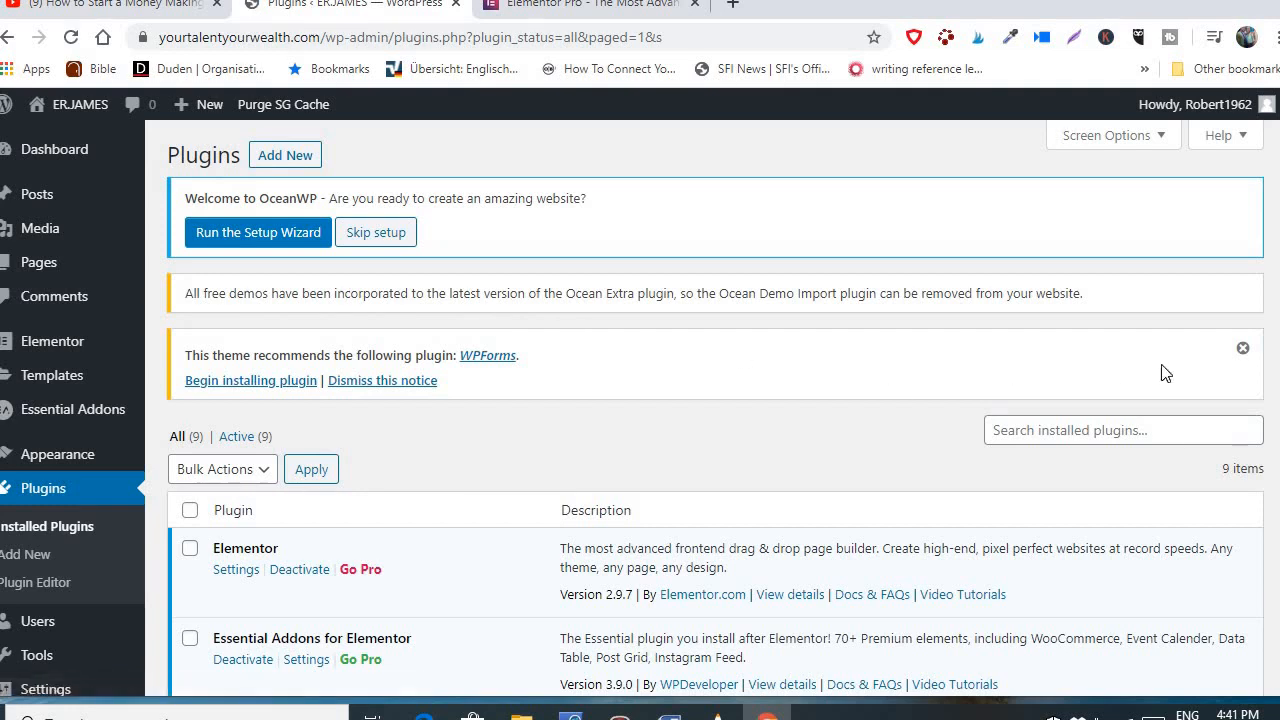
click(1244, 351)
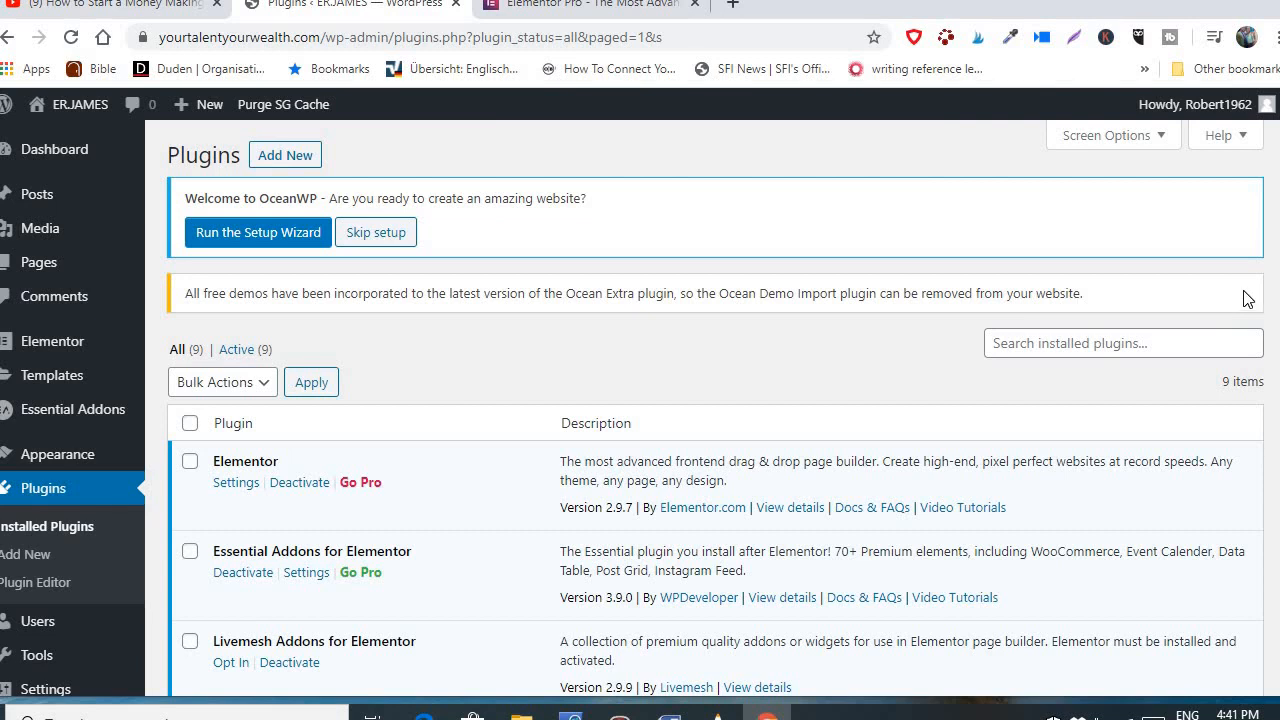
Hide the Description column of the plugins list through the screen options and collapse them again
click(1160, 138)
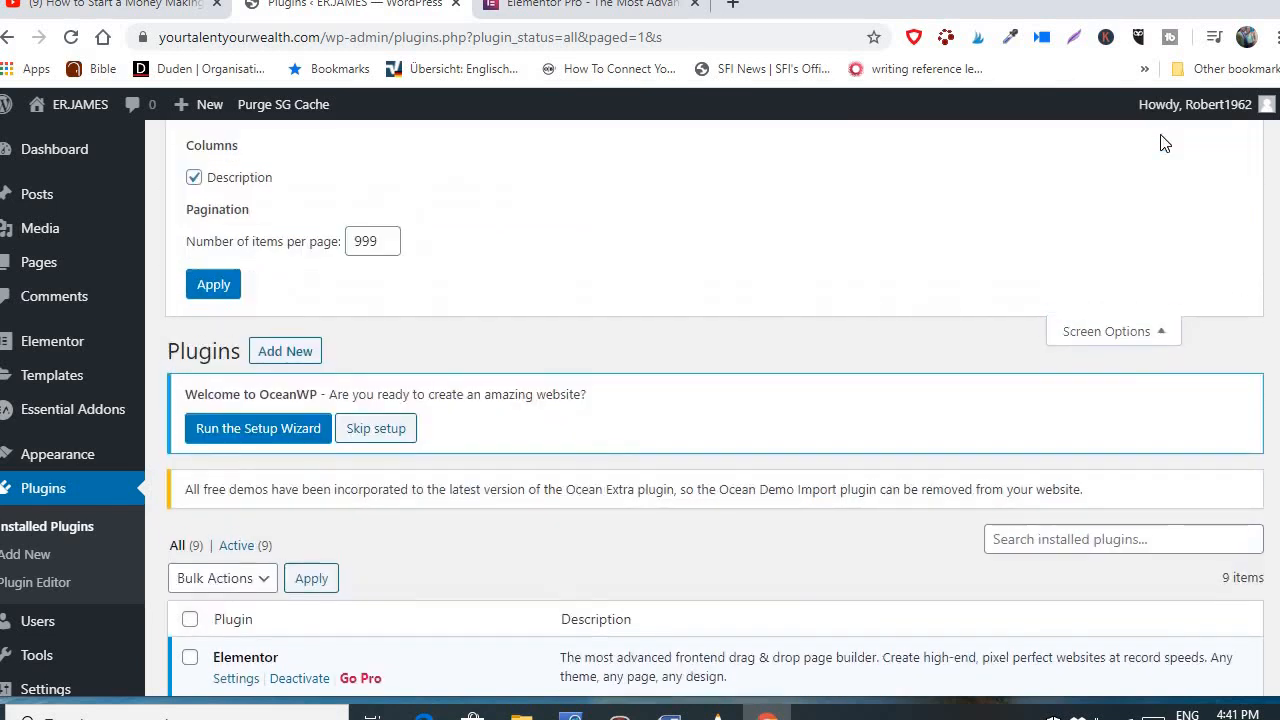
click(194, 180)
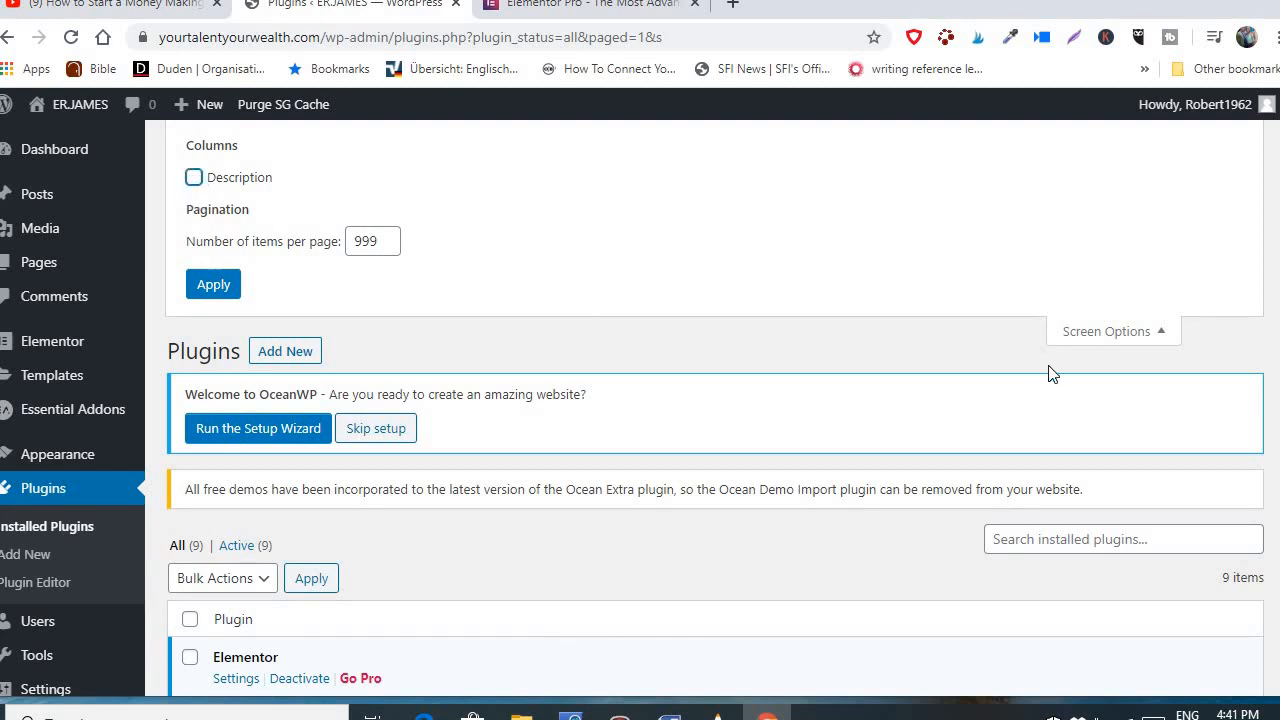
click(1162, 337)
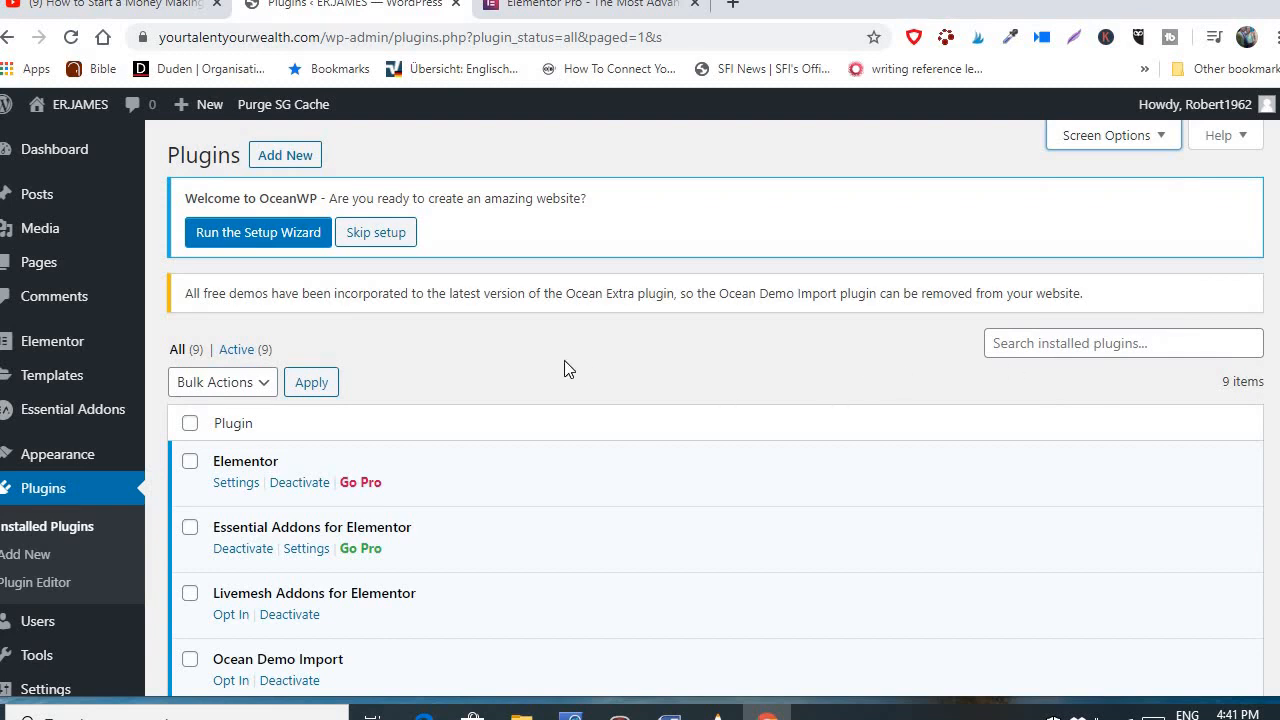
Skip the OceanWP setup wizard and dismiss the WPForms recommendation that returns on the plugins page
click(380, 240)
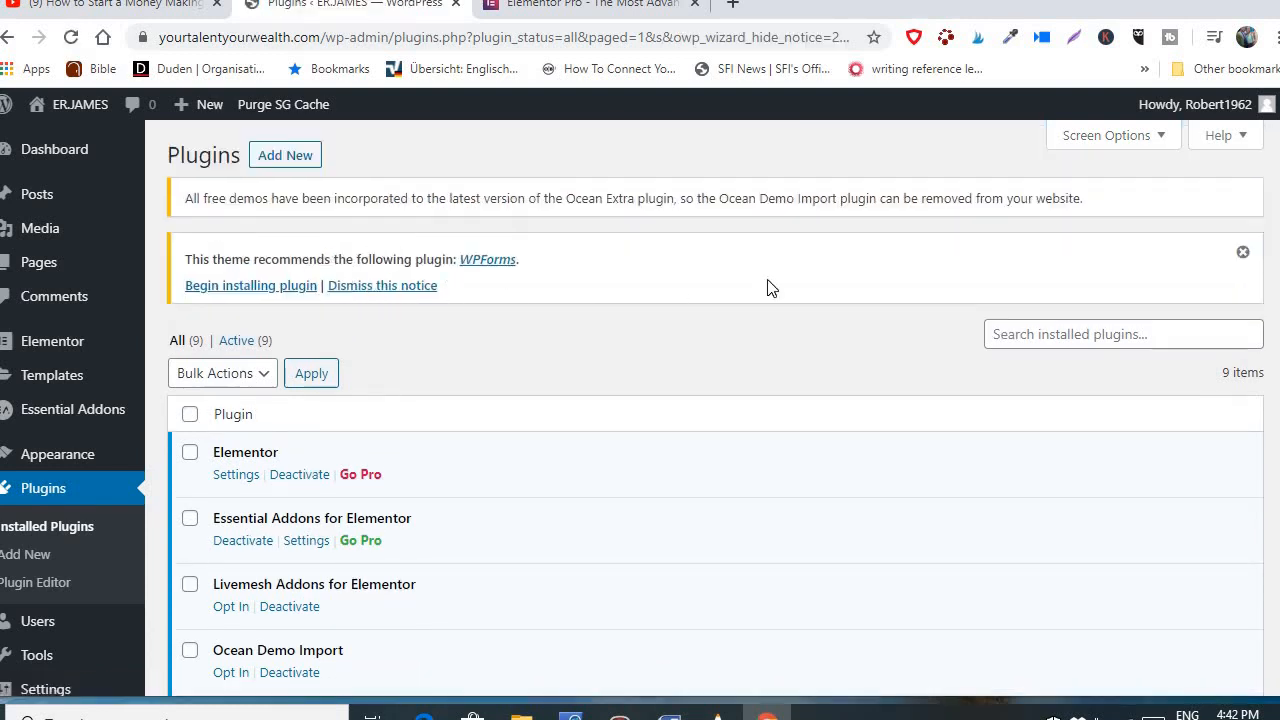
click(1243, 256)
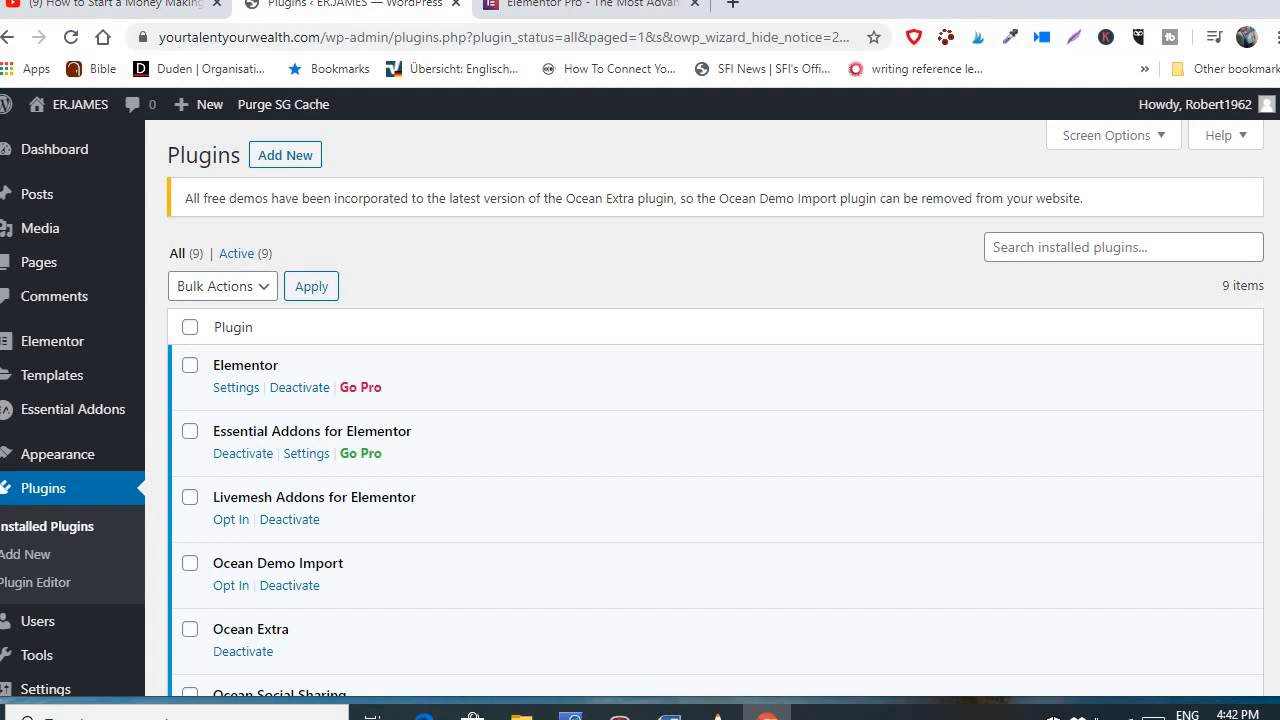
Review the complete list of installed plugins from Elementor down to Sticky Header OceanWP
scroll(715, 408, down, 3)
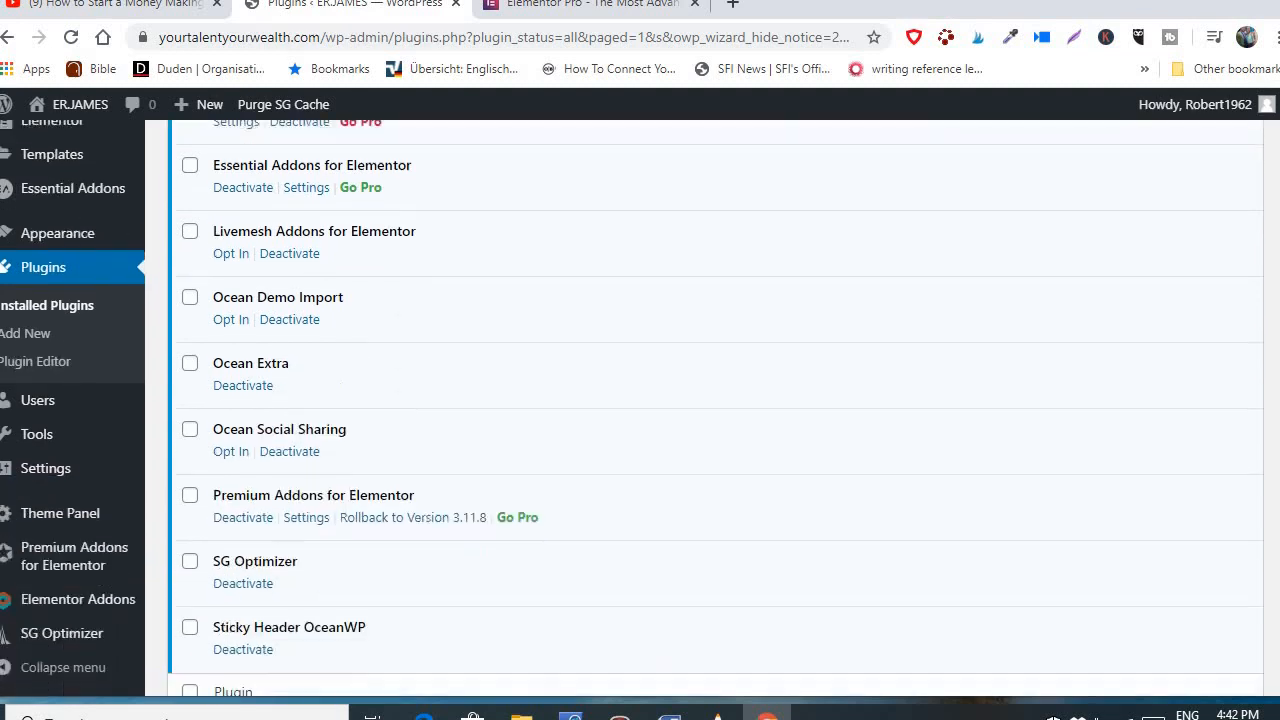
scroll(715, 408, up, 5)
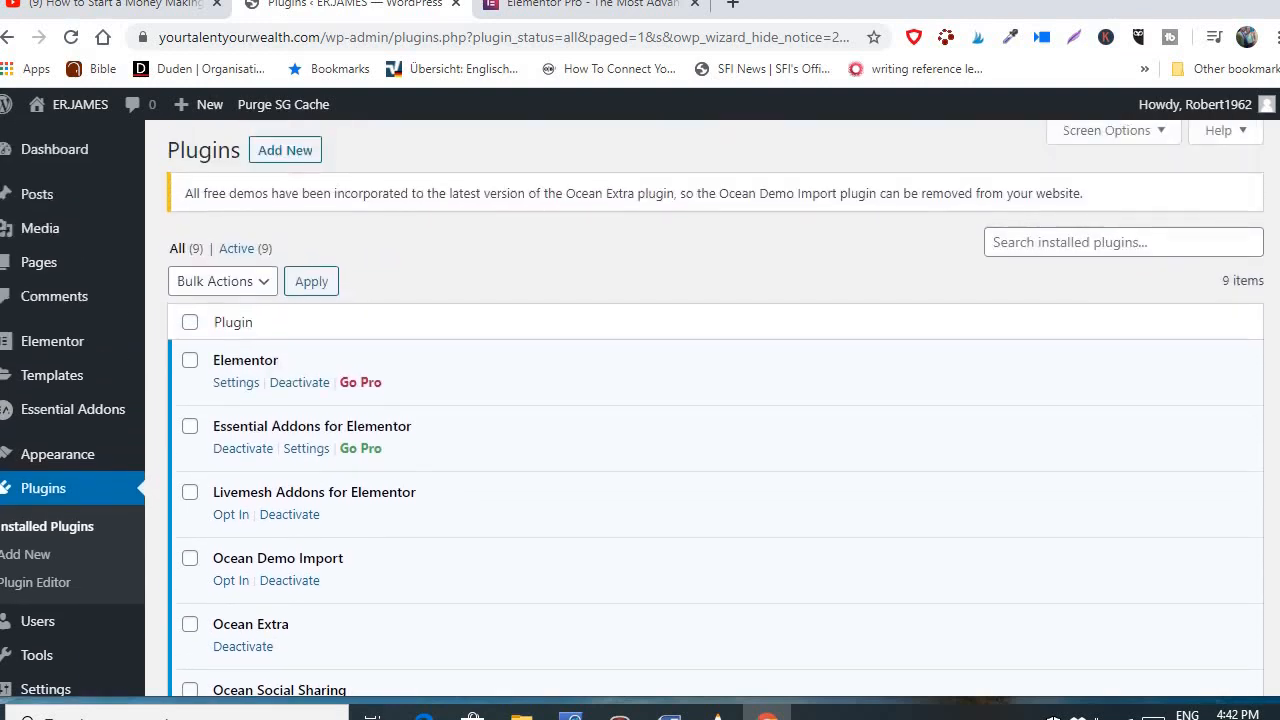
scroll(715, 408, down, 3)
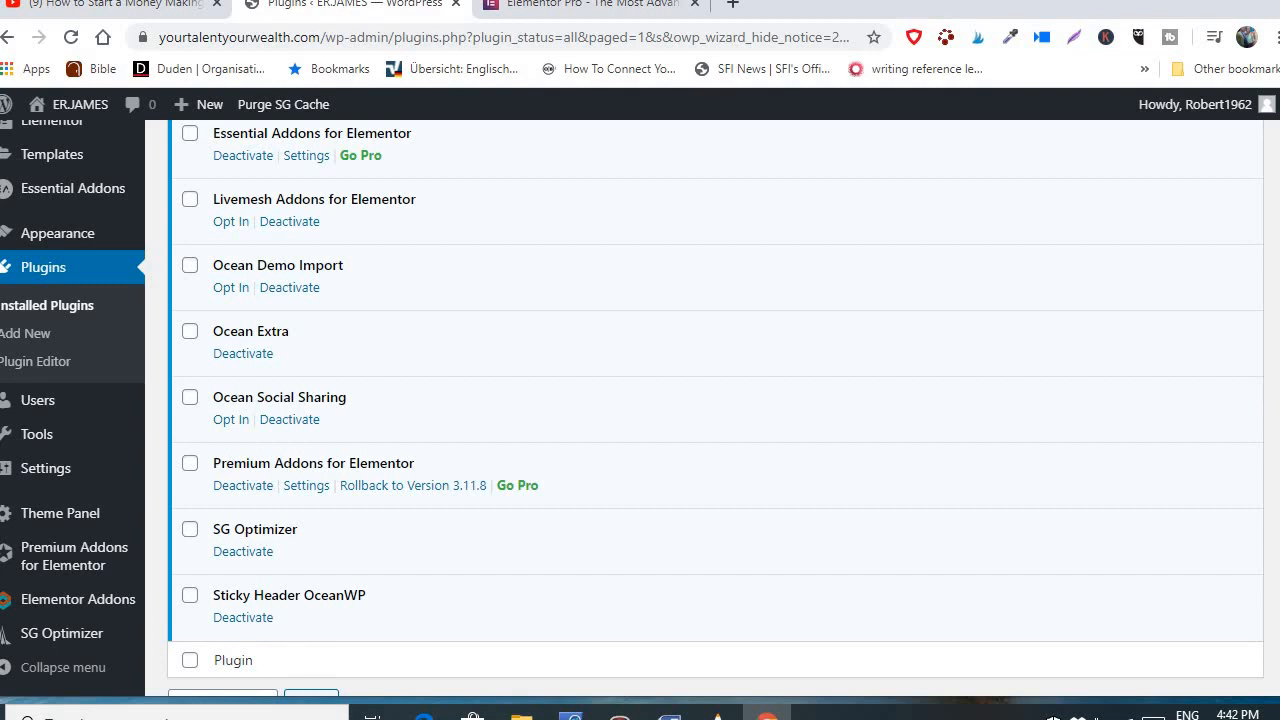
scroll(715, 400, up, 3)
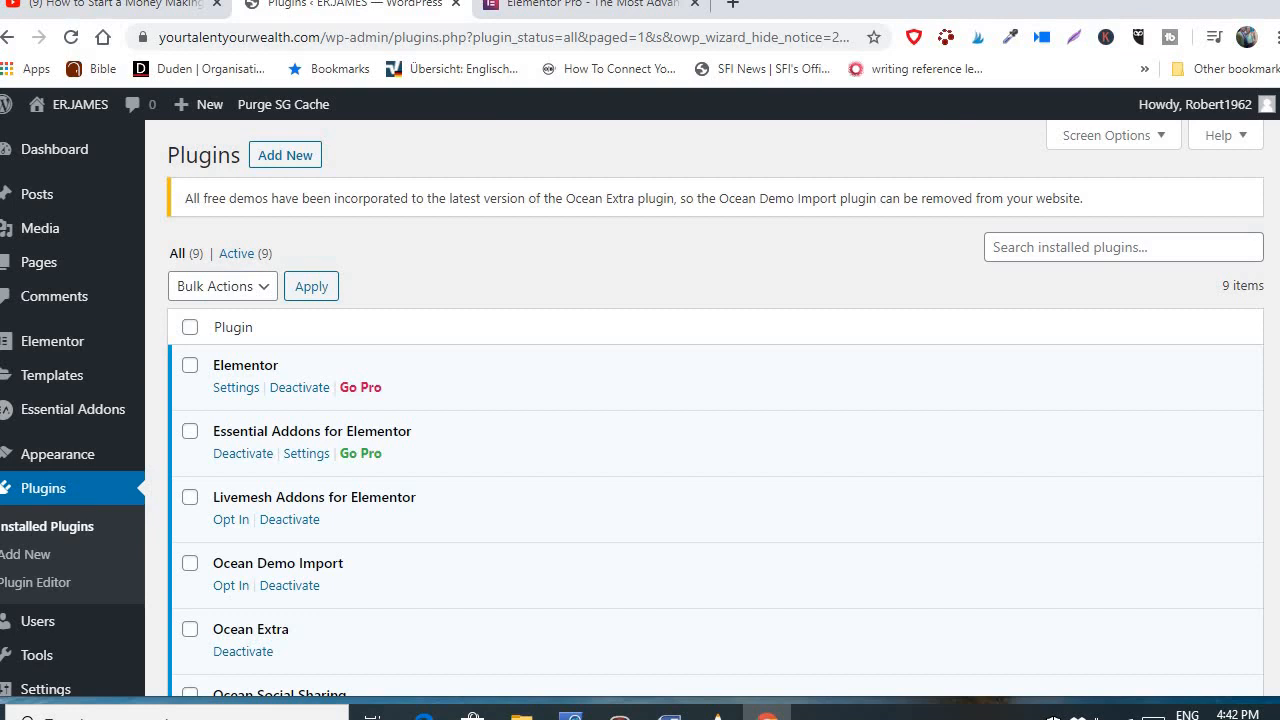
scroll(715, 400, down, 3)
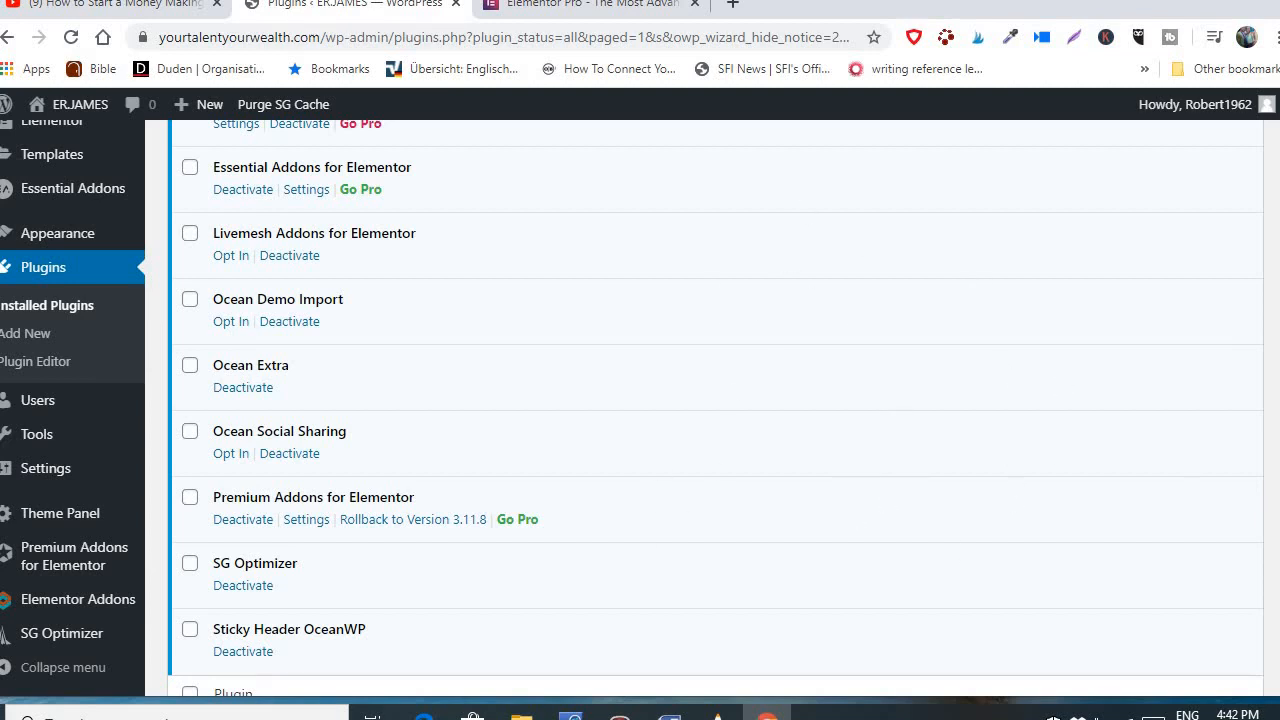
scroll(640, 400, up, 2)
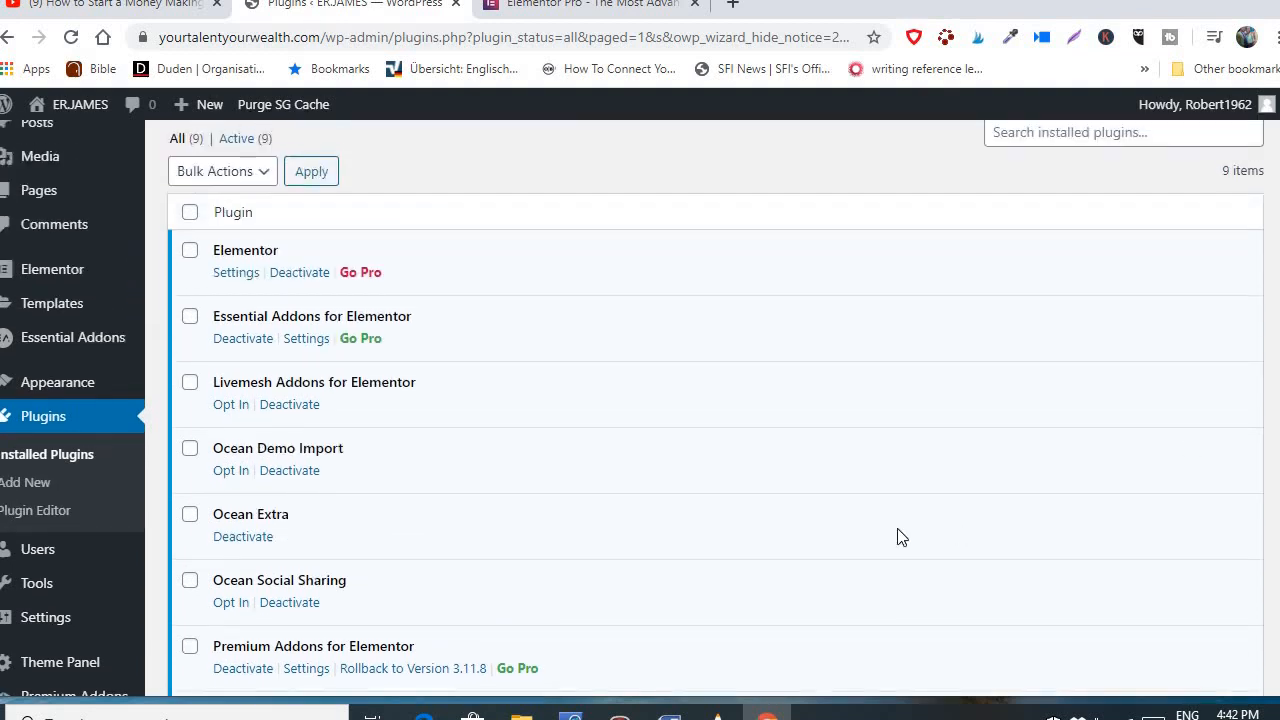